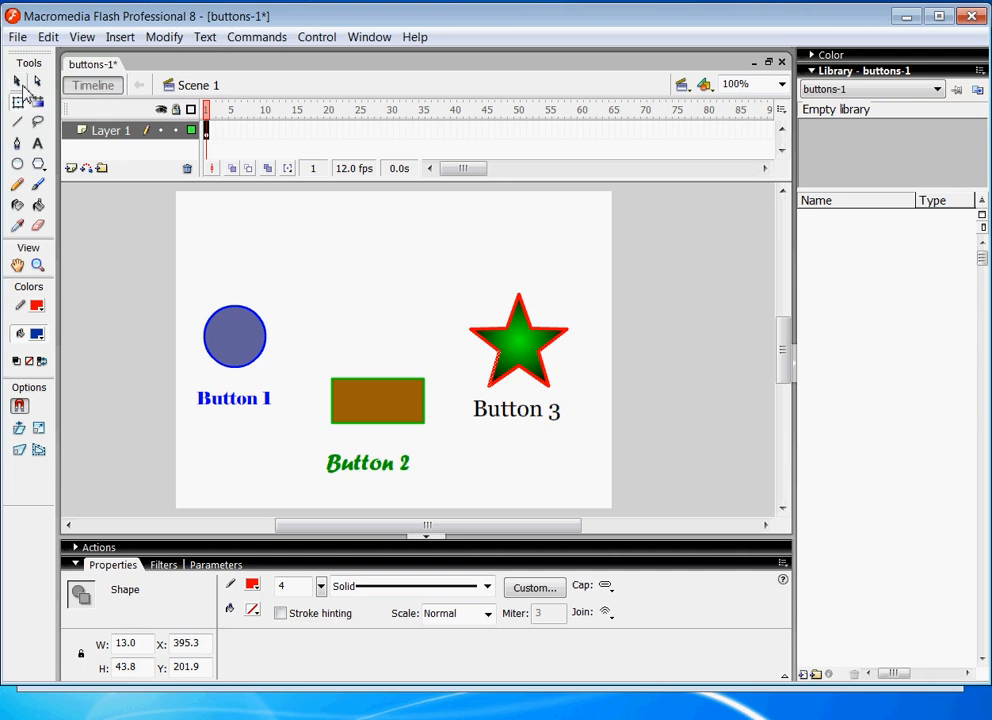
Select the blue circle's fill and outline together and group them
left_click(17, 81)
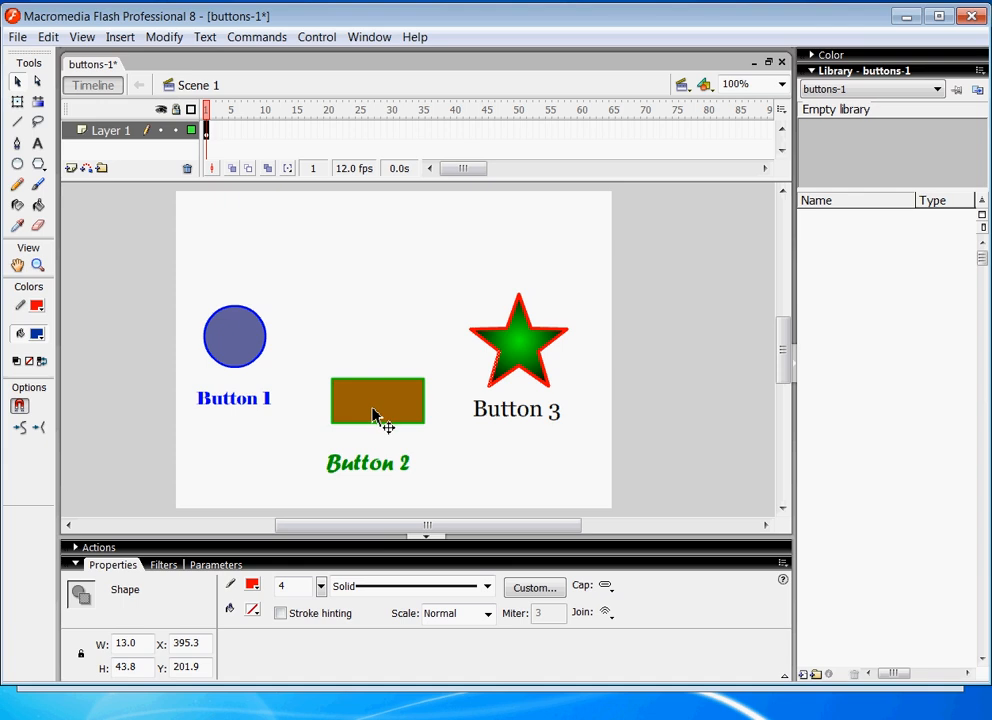
left_click(234, 344)
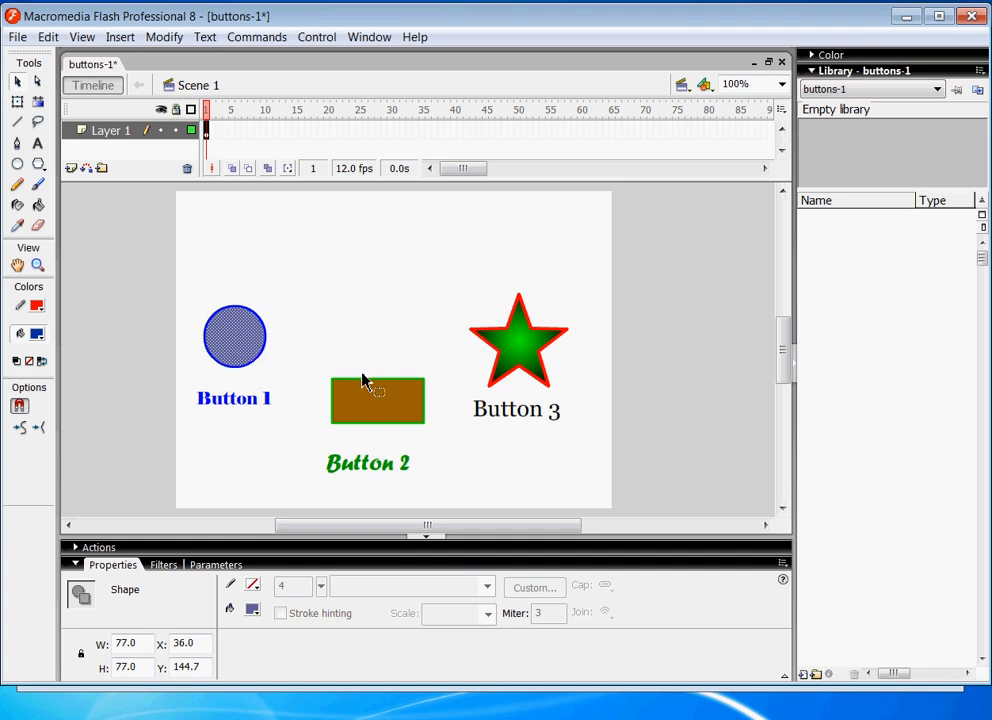
left_click(373, 405)
left_click(237, 350)
left_click(310, 339)
left_click(240, 347)
left_click(193, 294)
left_click_drag(193, 294, 287, 383)
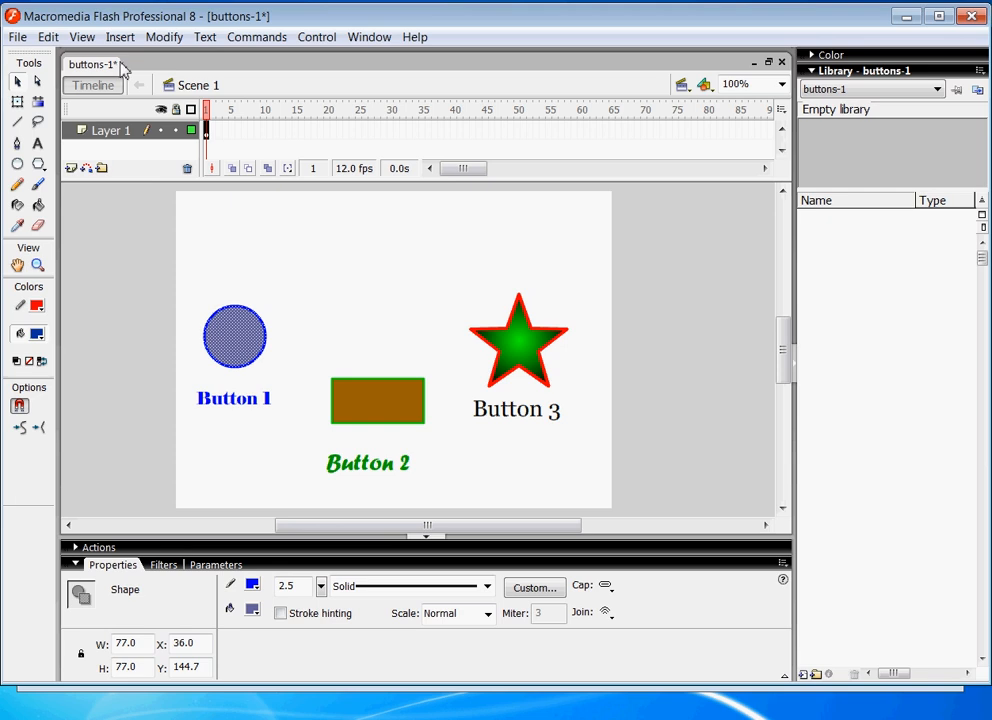
left_click(165, 39)
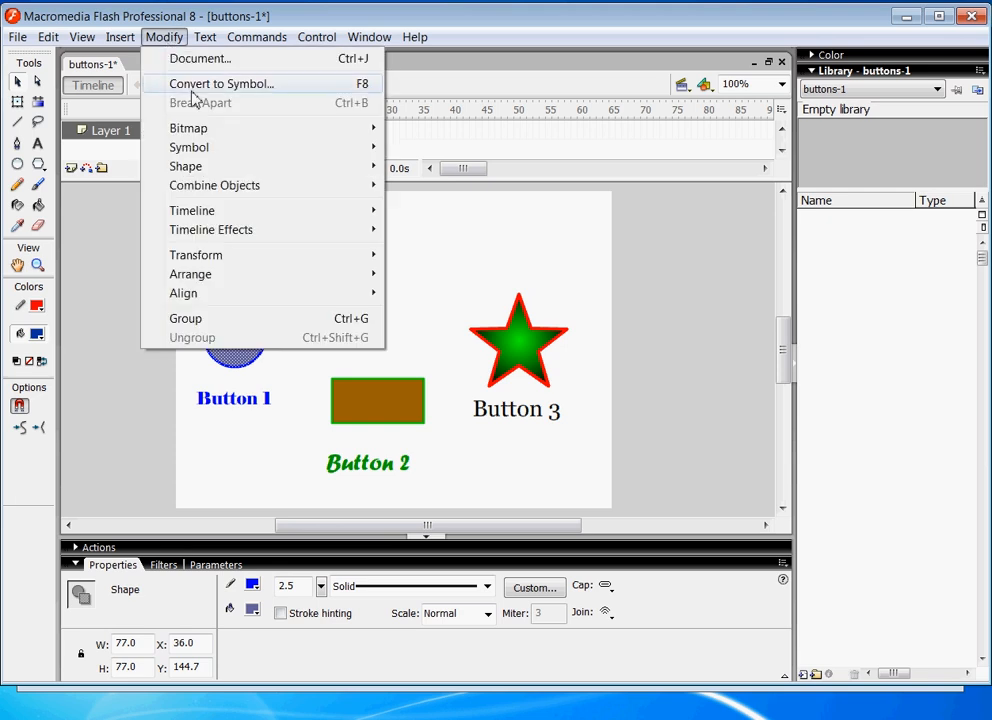
left_click(196, 319)
Reposition the grouped circle slightly above the Button 1 label, to about X 31, Y 144
left_click(299, 345)
left_click_drag(243, 345, 247, 316)
left_click_drag(249, 313, 251, 352)
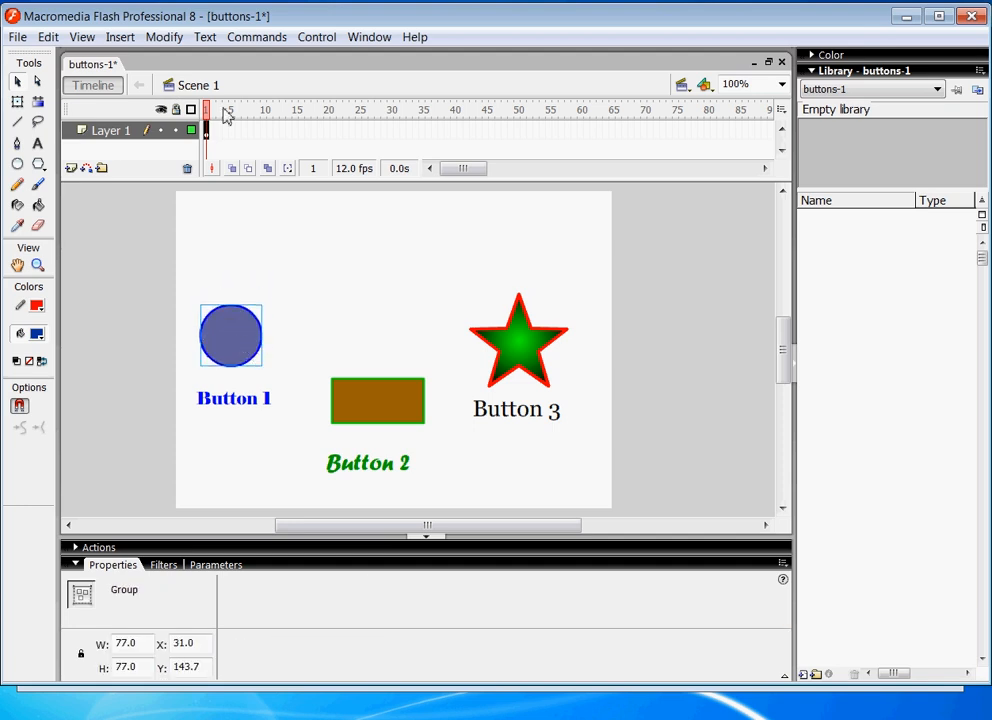
Convert the grouped circle to a symbol of type Button named button1
left_click(174, 40)
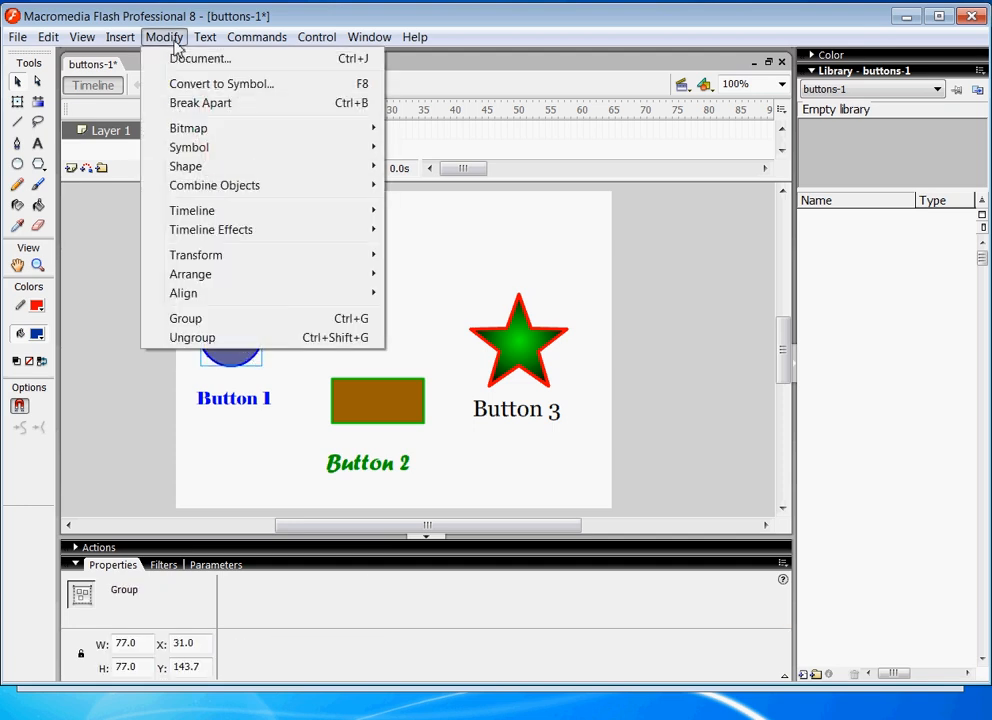
left_click(243, 90)
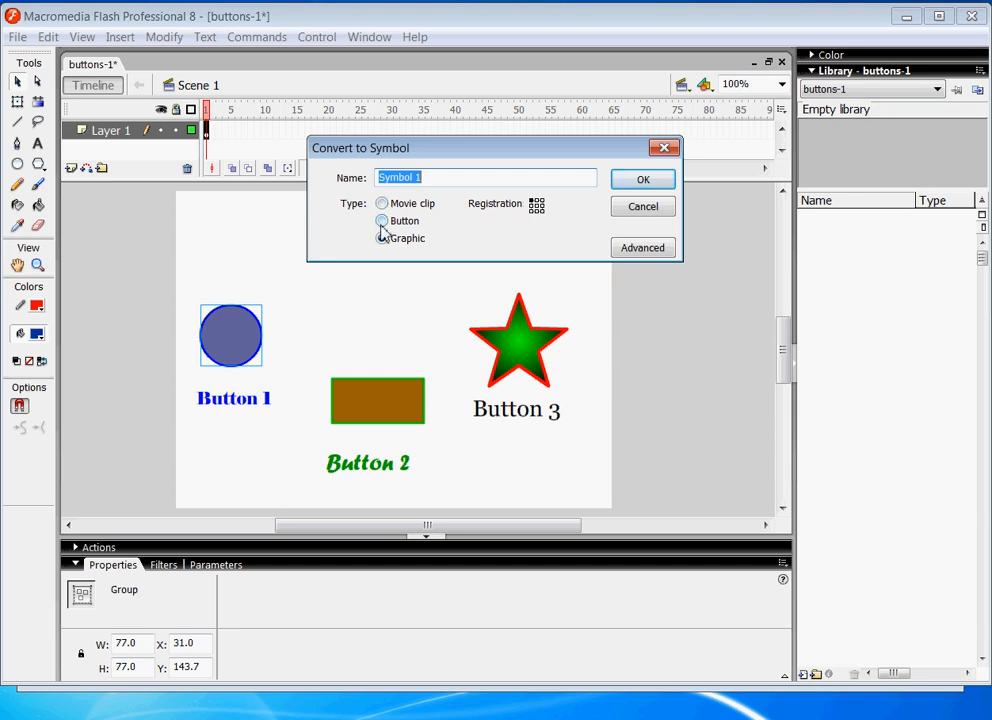
left_click(382, 221)
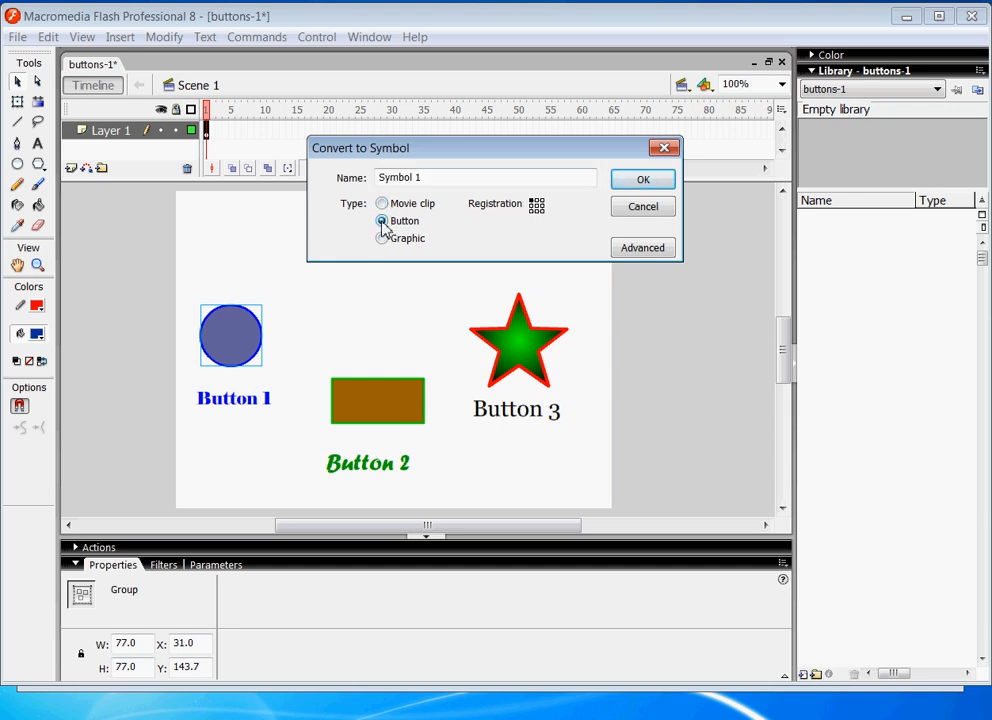
left_click_drag(441, 185, 348, 185)
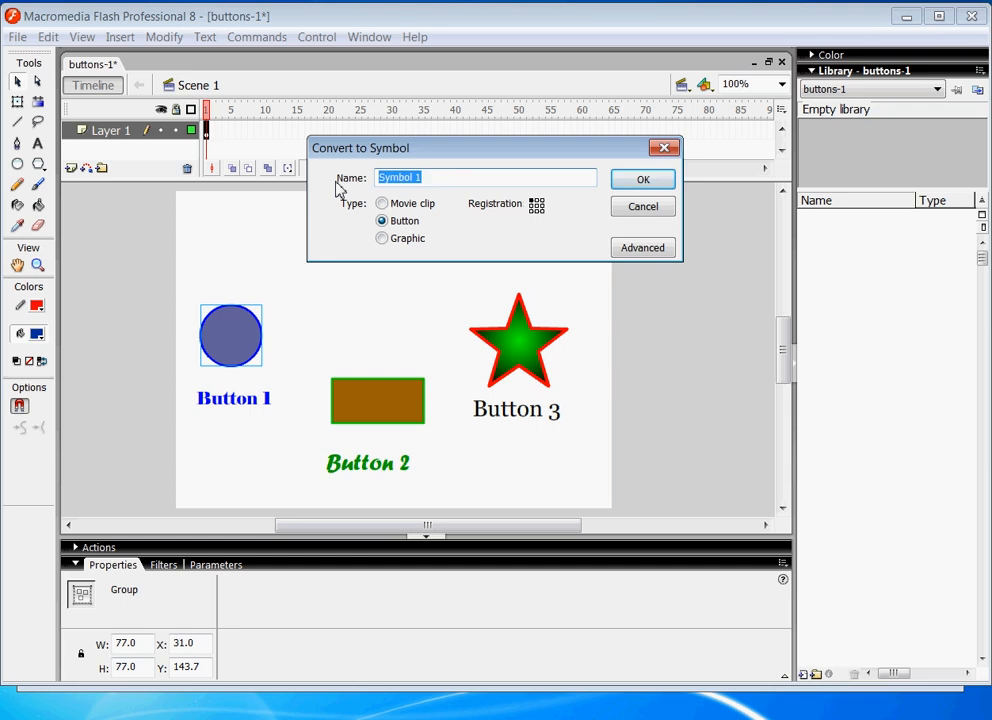
type("button1")
left_click(640, 182)
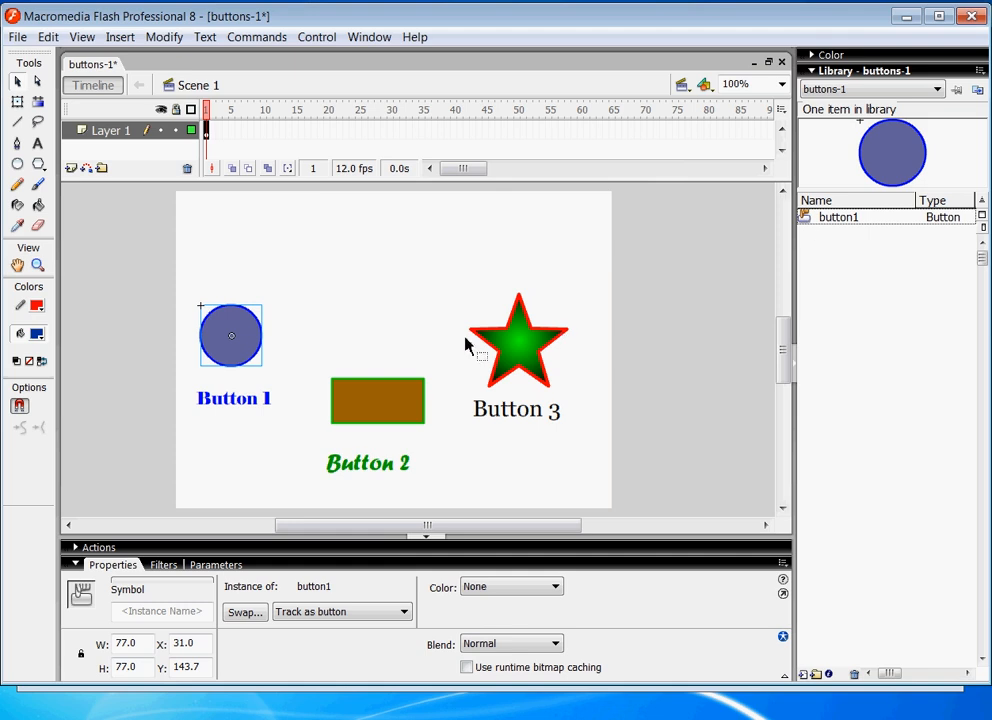
Group the brown rectangle's fill and outline and shift the group to about X 194, Y 236
left_click(356, 407)
left_click_drag(307, 366, 462, 445)
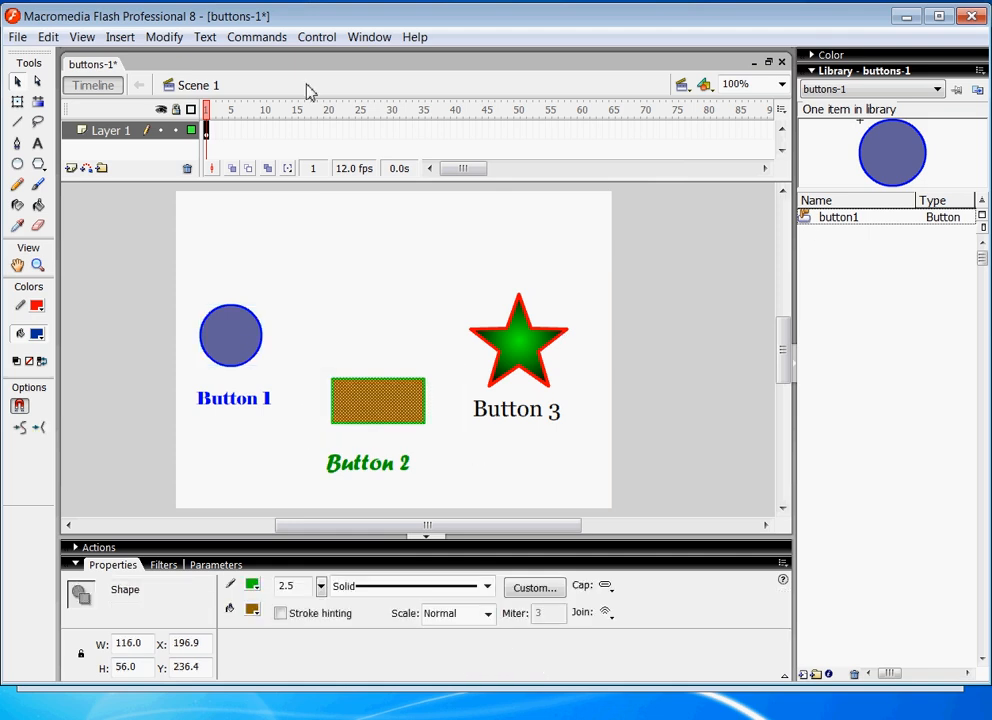
left_click(164, 37)
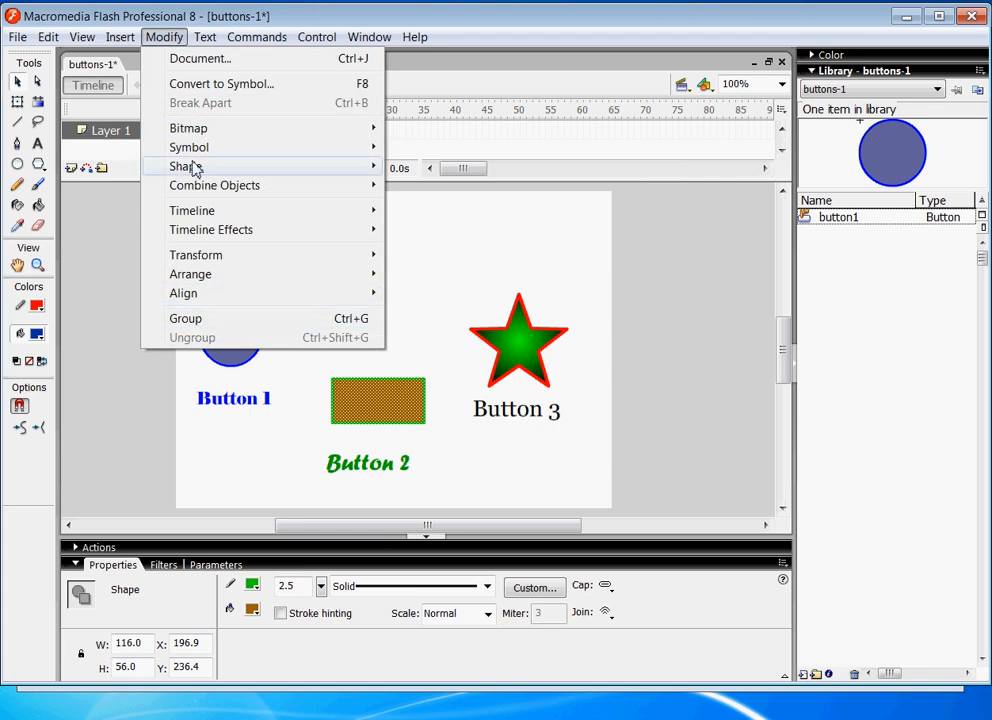
left_click(190, 319)
mouse_move(368, 413)
left_mouse_down()
mouse_move(363, 402)
mouse_move(363, 435)
left_mouse_up()
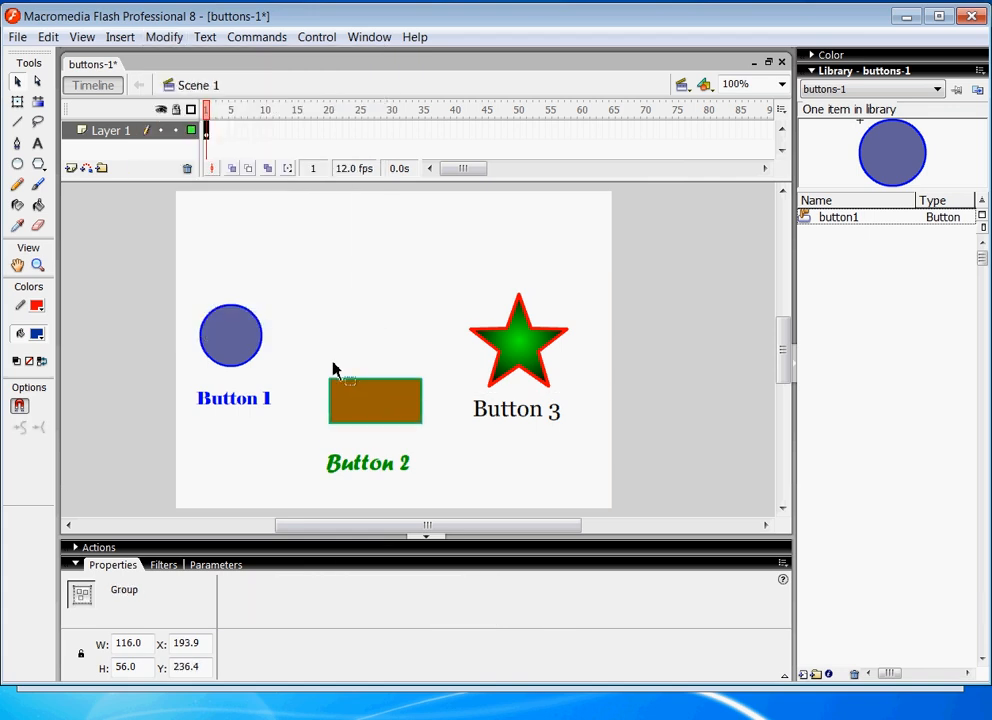
Convert the grouped rectangle to a symbol of type Button named button2
left_click(164, 37)
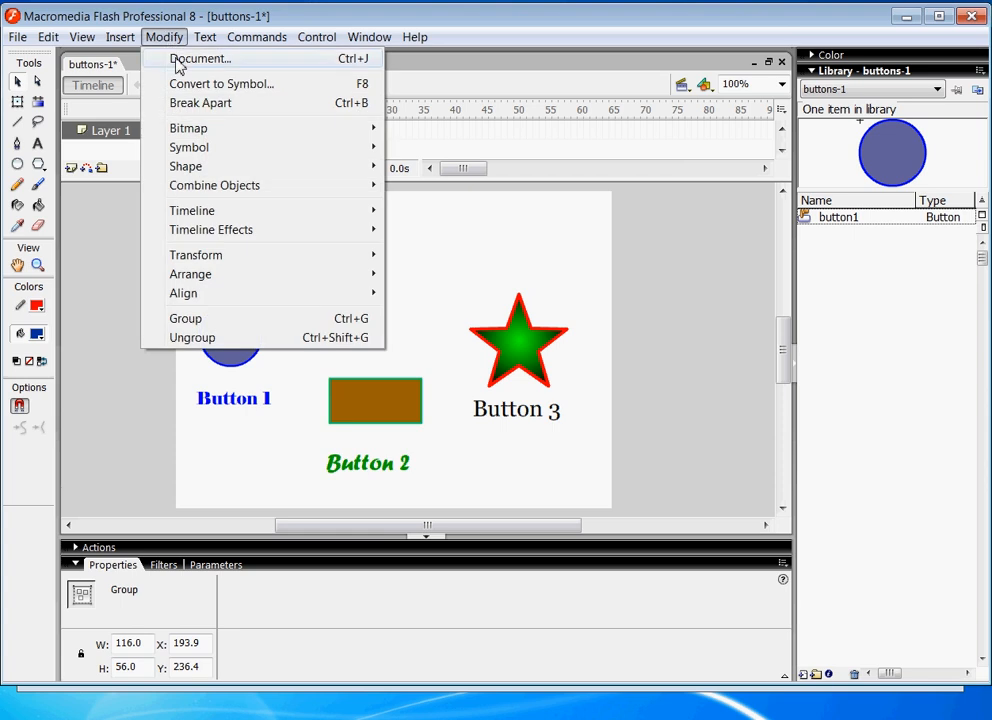
left_click(200, 86)
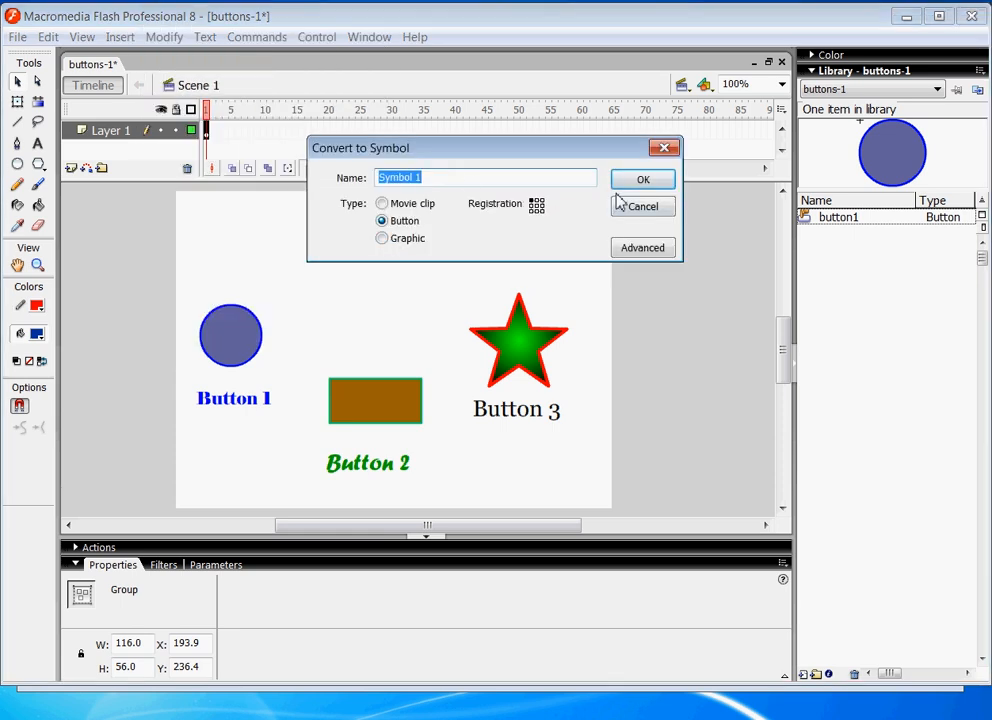
type("button2")
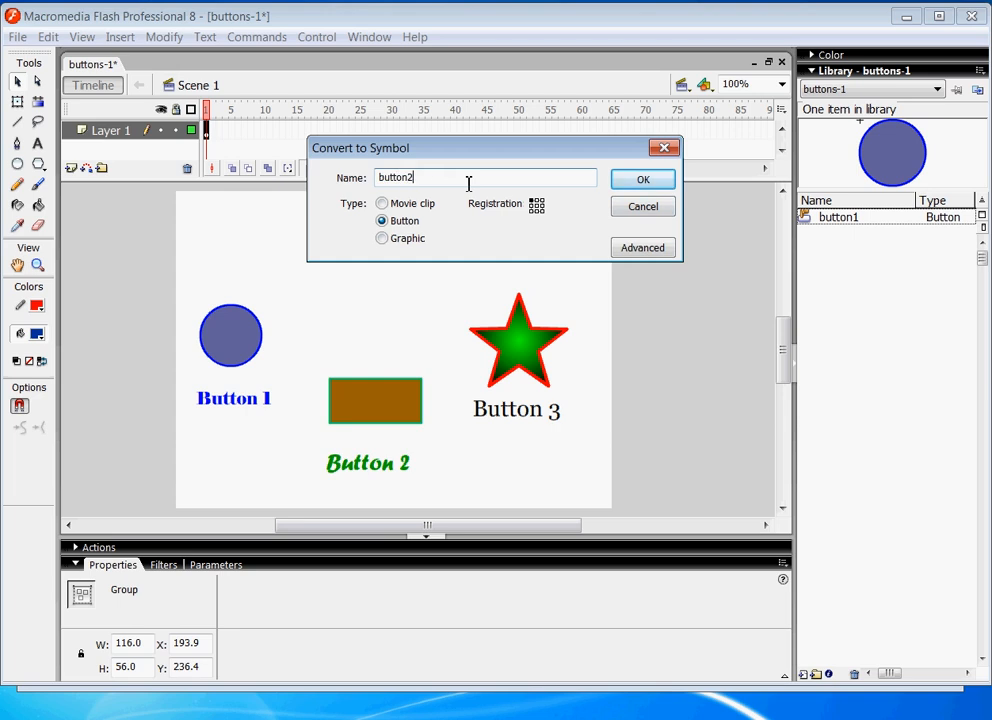
left_click(630, 184)
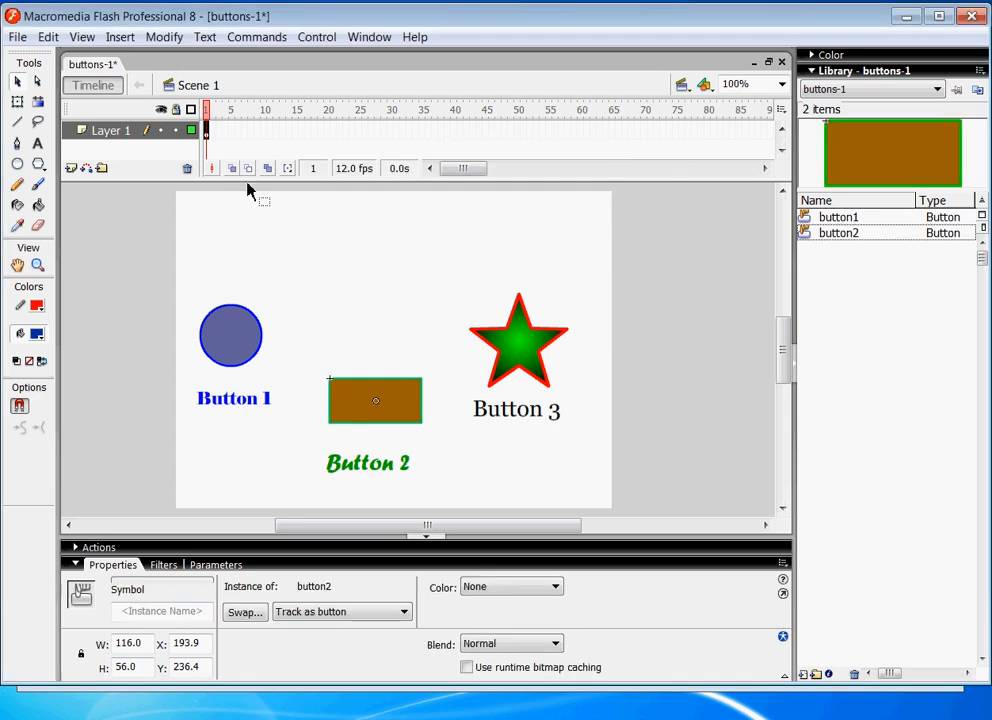
Draw an oval about 65 by 37 pixels above the rectangle and convert it to a Movie clip symbol with the default name
left_click(22, 165)
left_click_drag(299, 266, 351, 237)
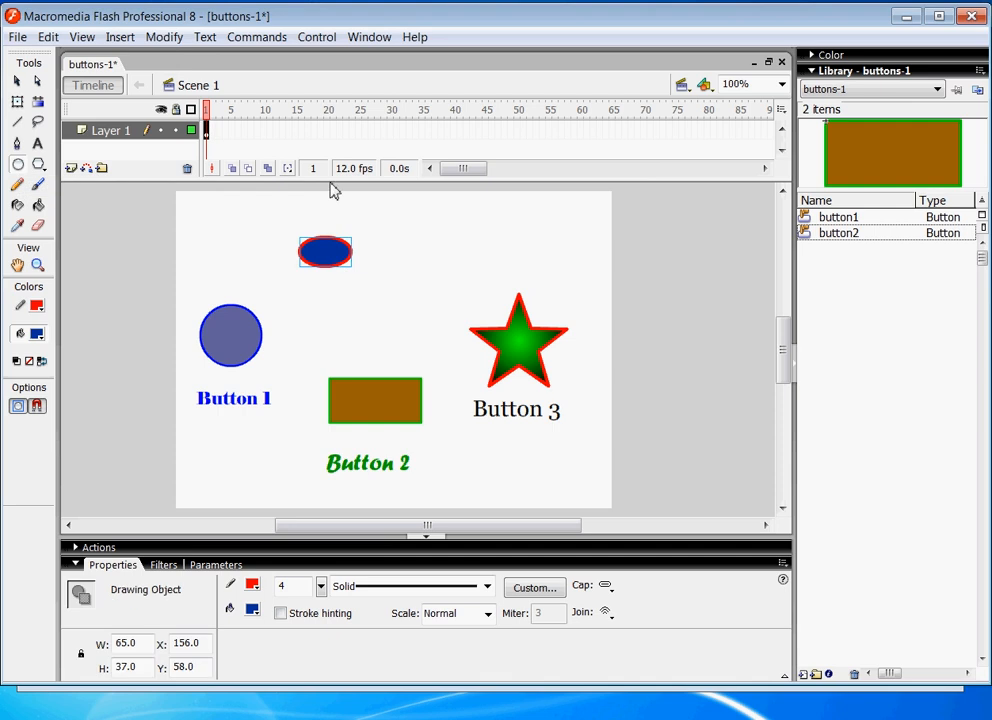
left_click(163, 37)
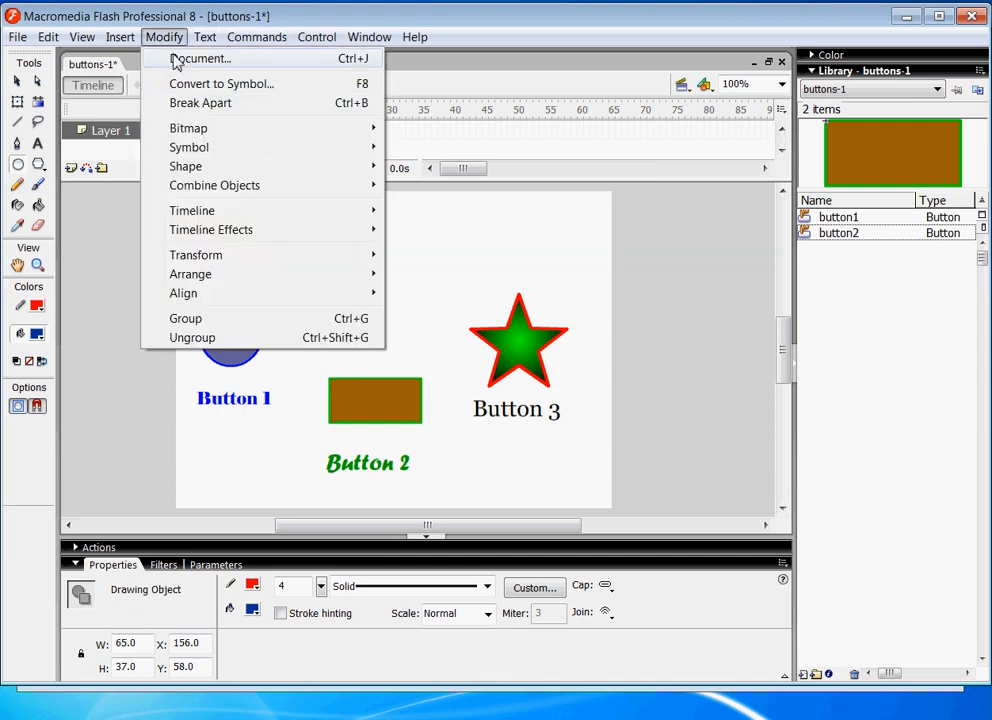
left_click(212, 86)
left_click(383, 204)
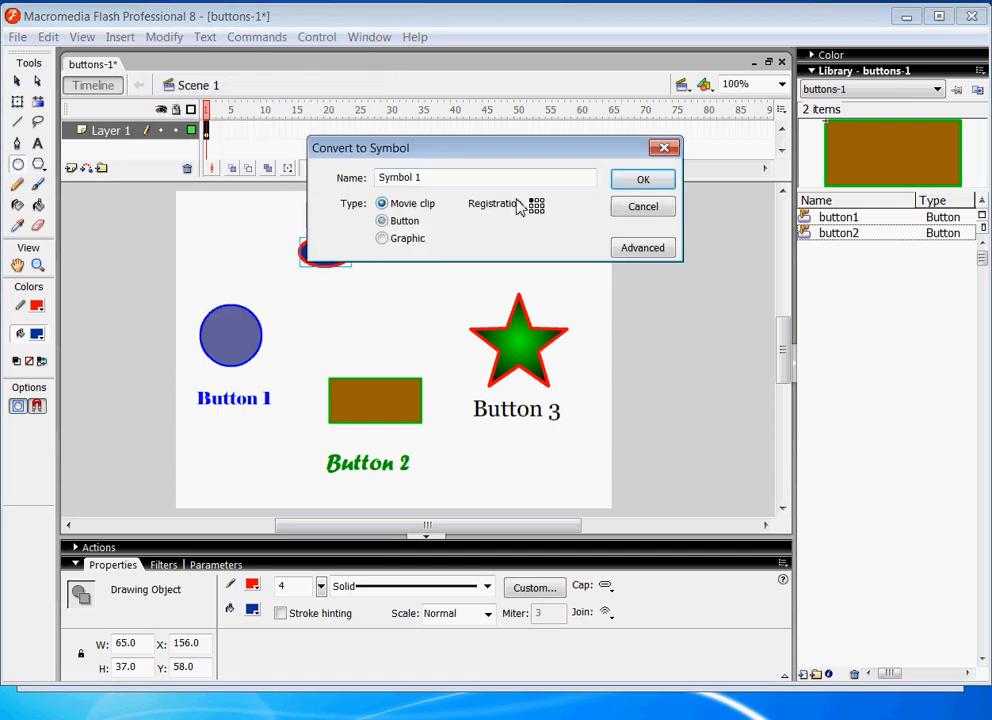
left_click(624, 184)
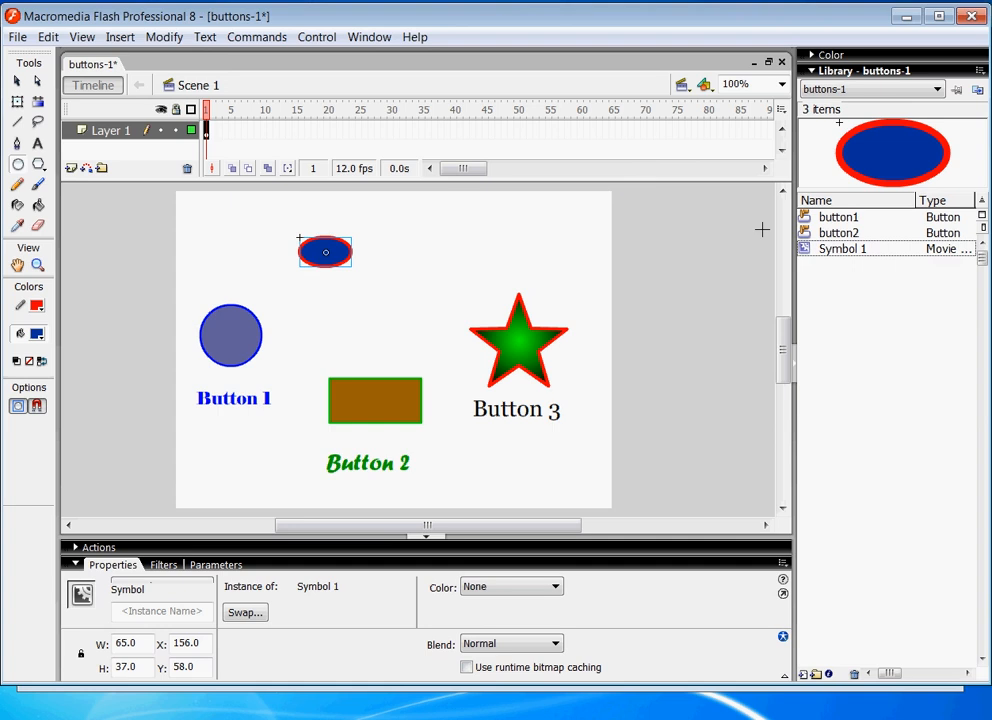
Delete the oval's movie clip symbol from the library
left_click(812, 255)
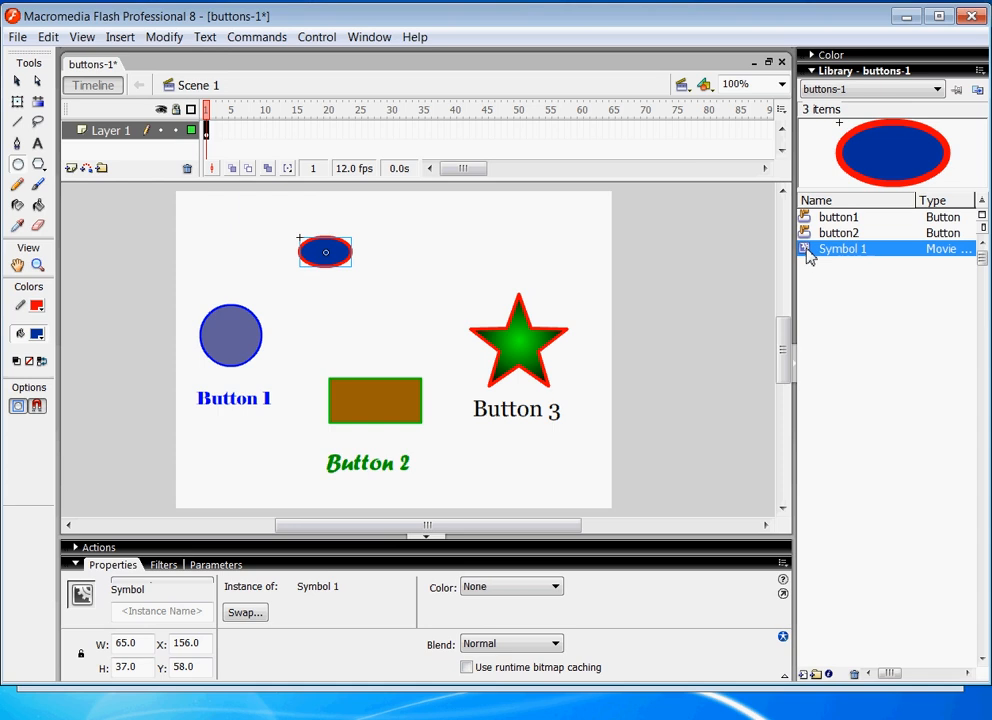
key("Delete")
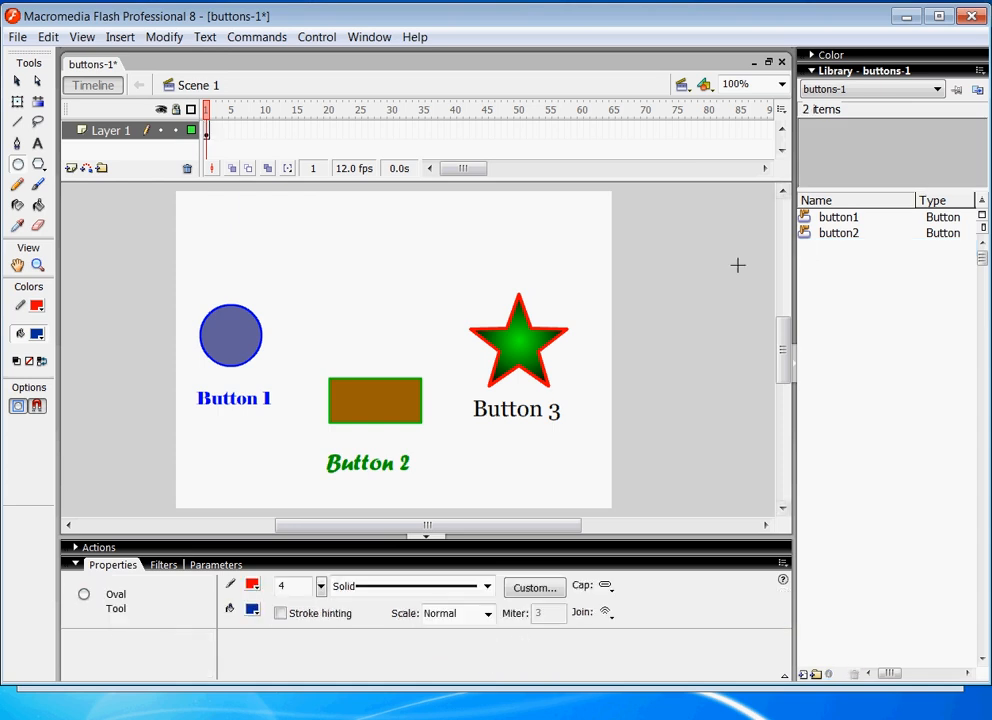
Select the whole green star with its red outline and group it
left_click(17, 80)
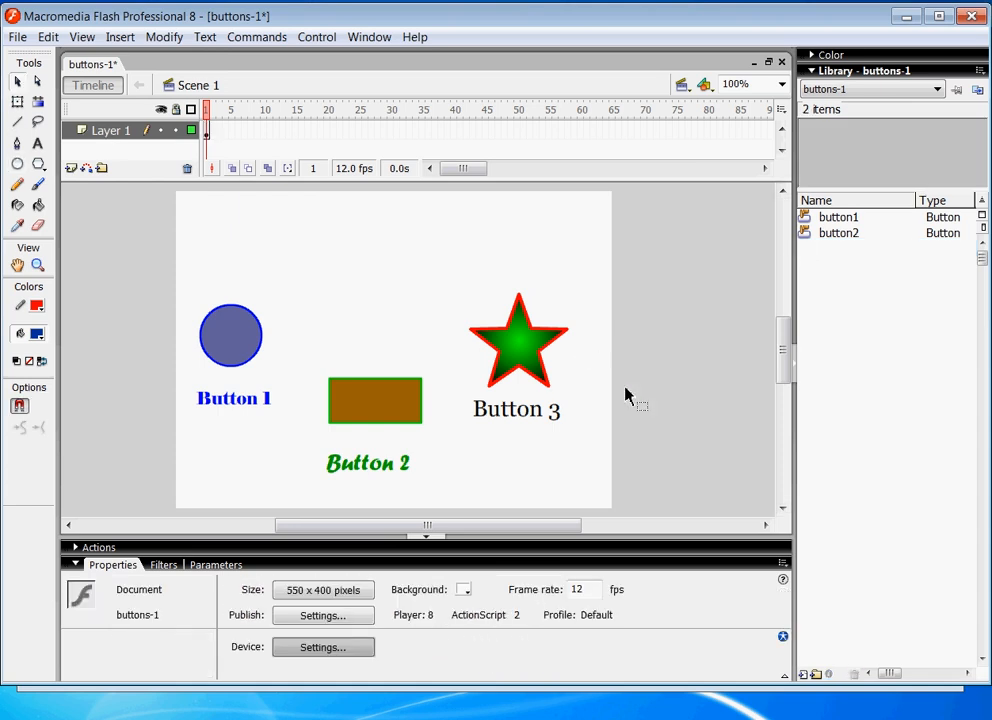
left_click(525, 359)
left_click_drag(446, 274, 536, 359)
left_click(164, 36)
left_click(195, 319)
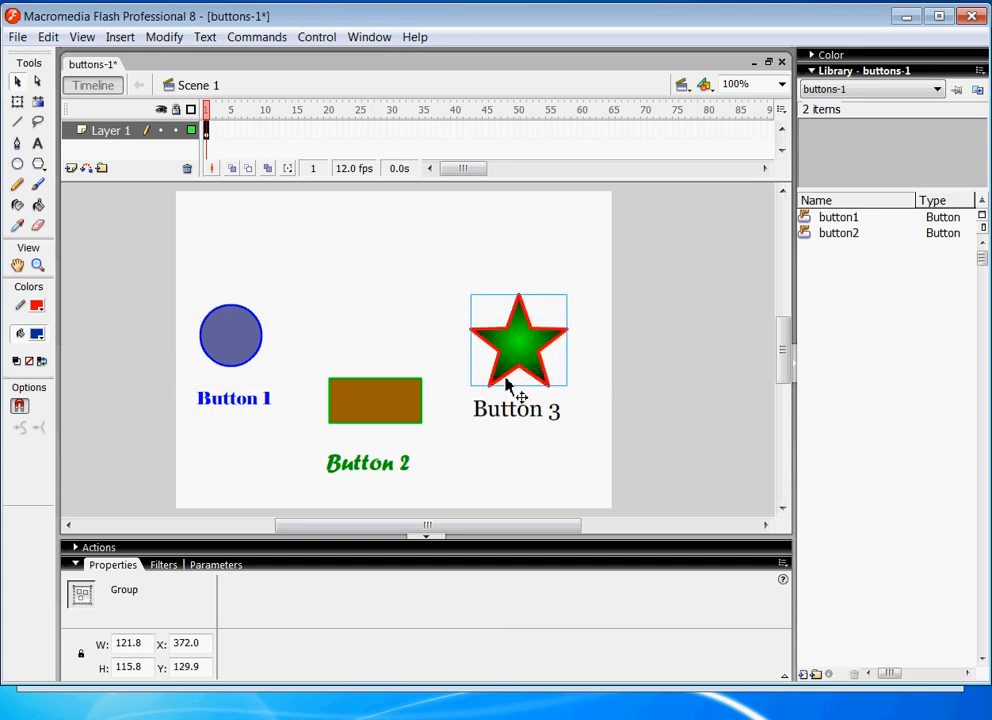
Convert the grouped star to a symbol of type Button named button3
left_click(164, 37)
left_click(195, 84)
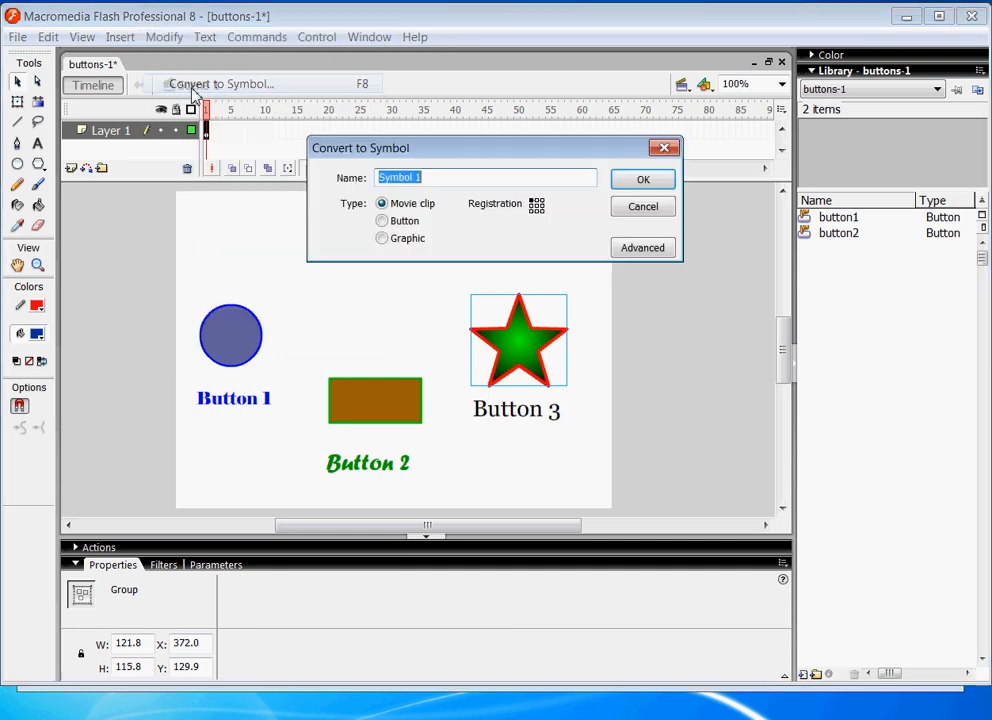
left_click(397, 223)
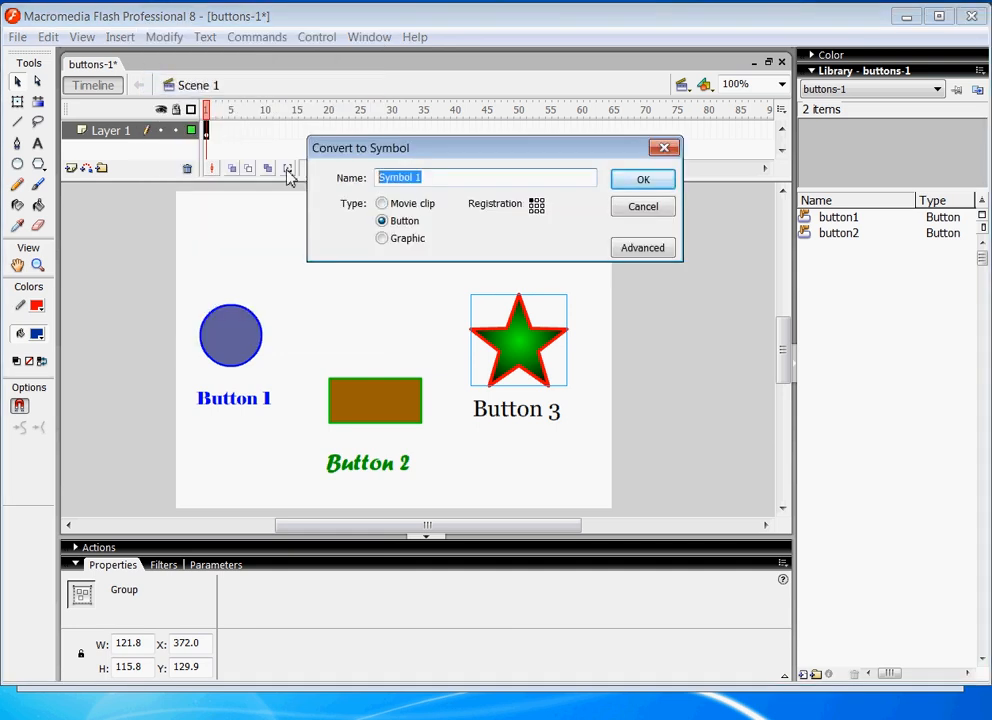
type("button3")
key("Return")
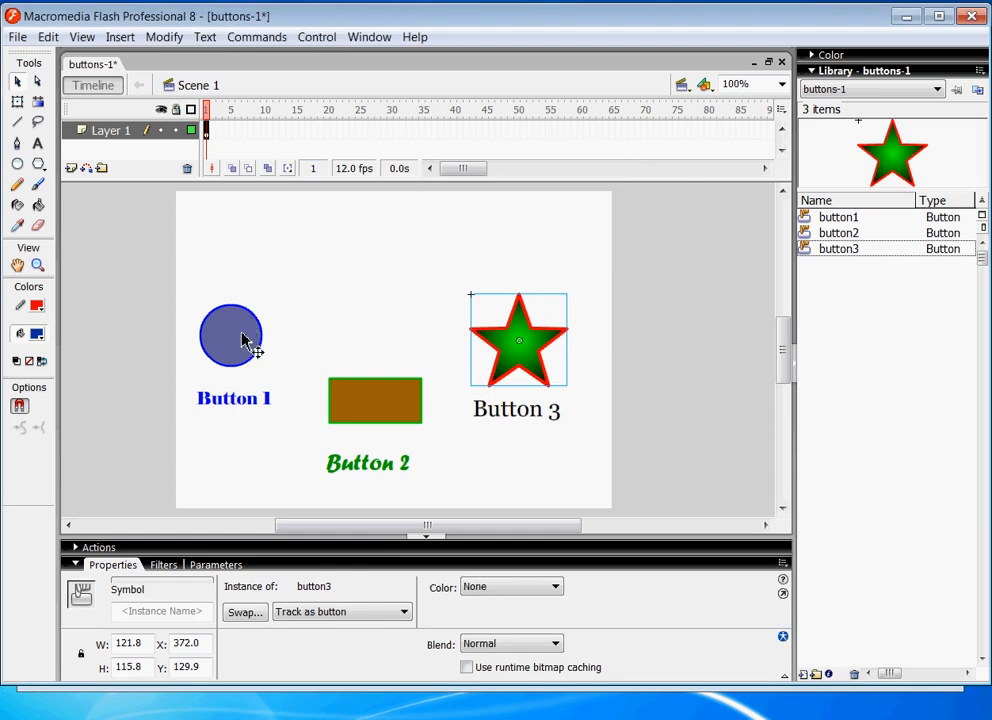
Open the circle button in place to view its Up, Over, Down and Hit frames, and do the same for the rectangle button
left_click(320, 349)
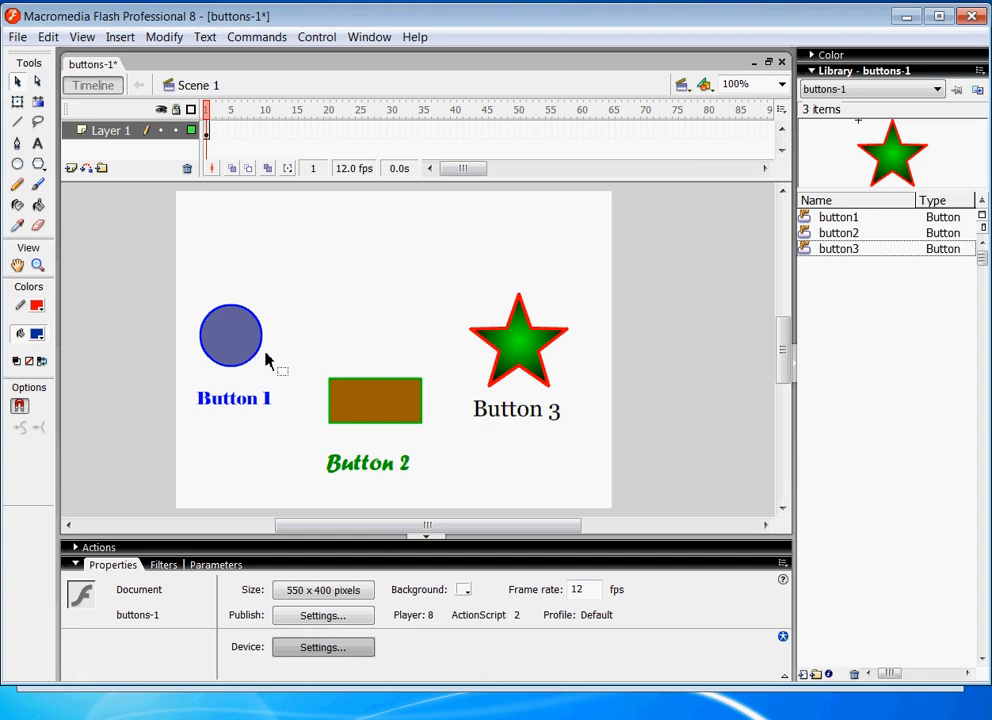
double_click(230, 355)
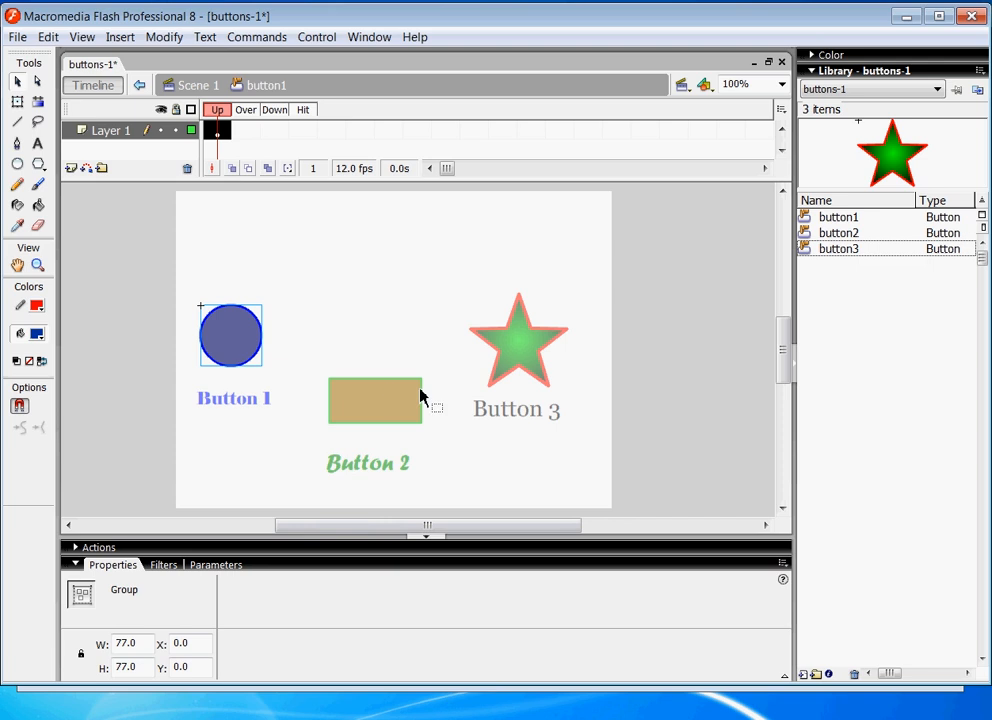
left_click(198, 86)
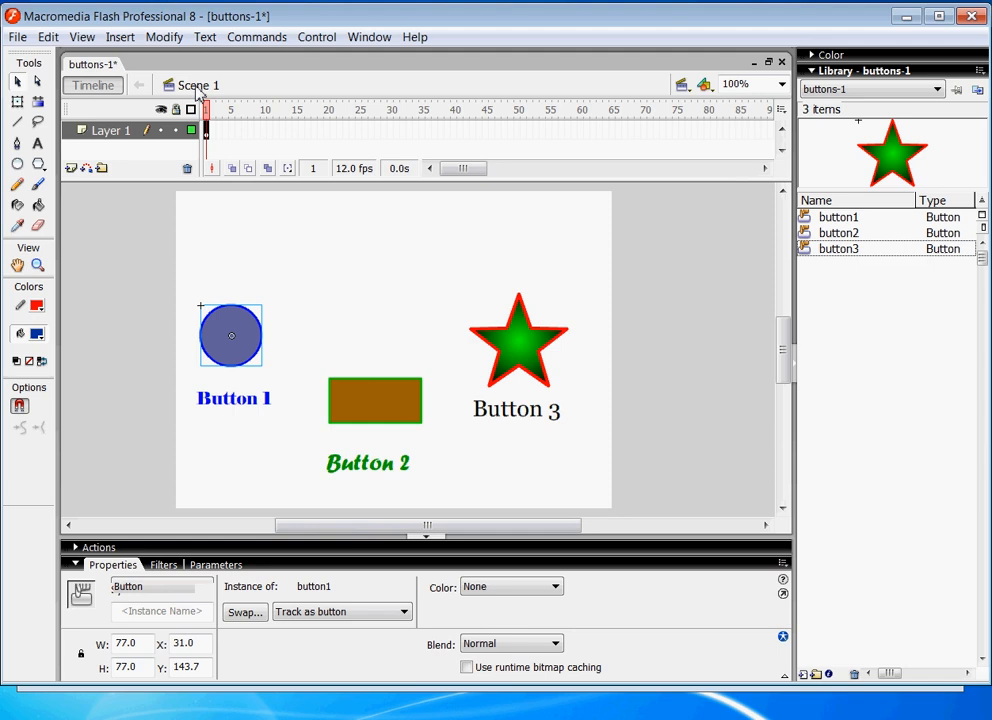
double_click(370, 412)
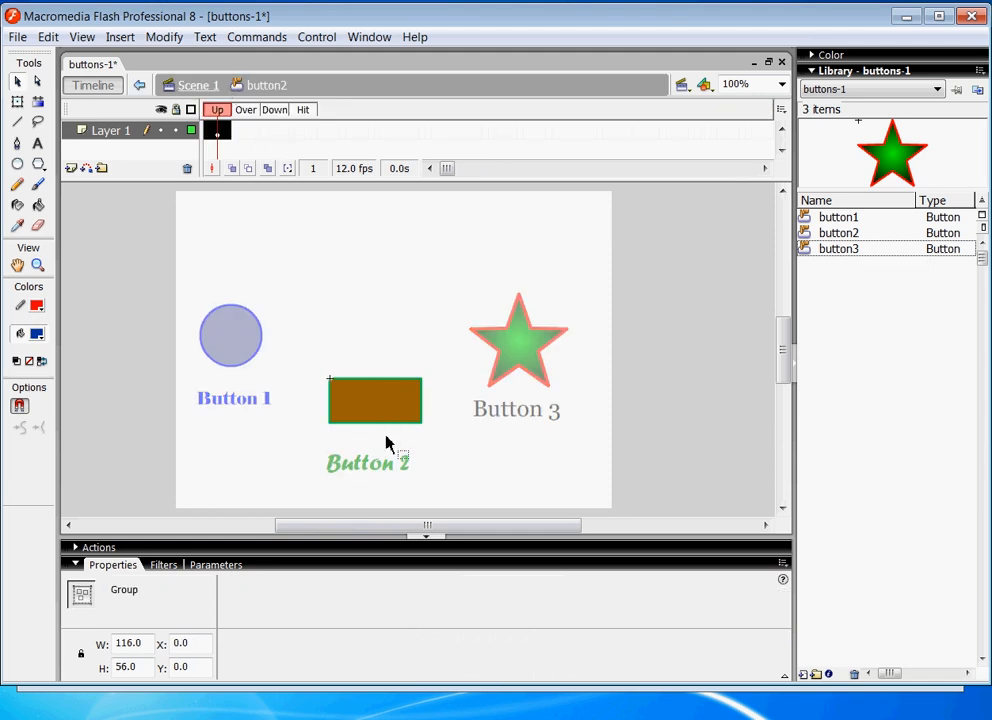
Open the button1 symbol for editing from the library, leaving all symbol names as they are
left_click(806, 226)
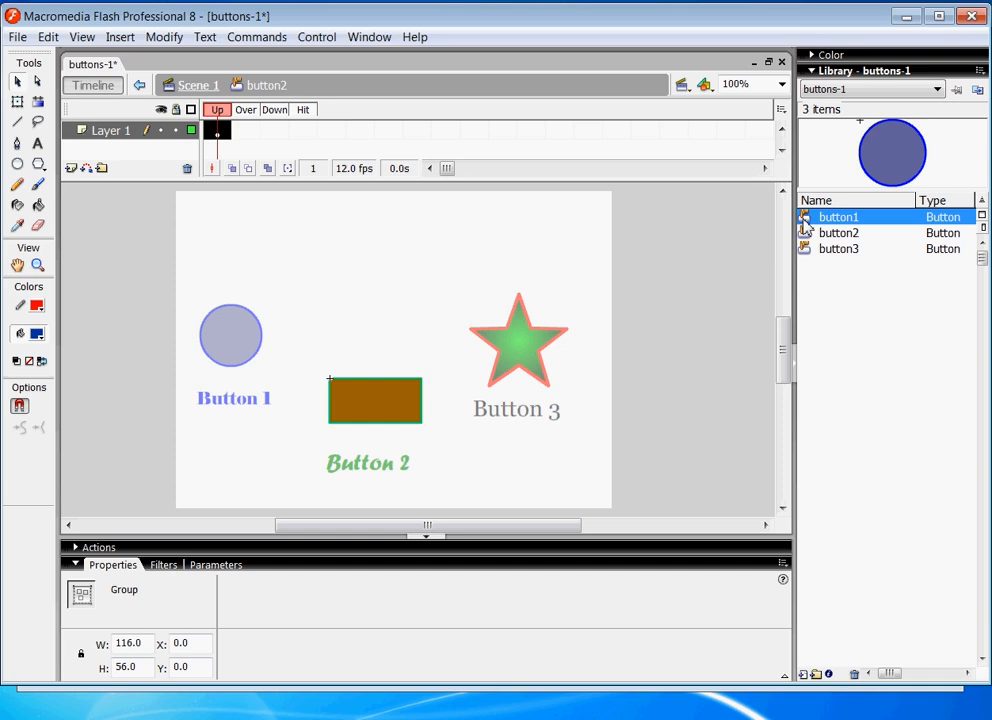
double_click(806, 226)
double_click(839, 238)
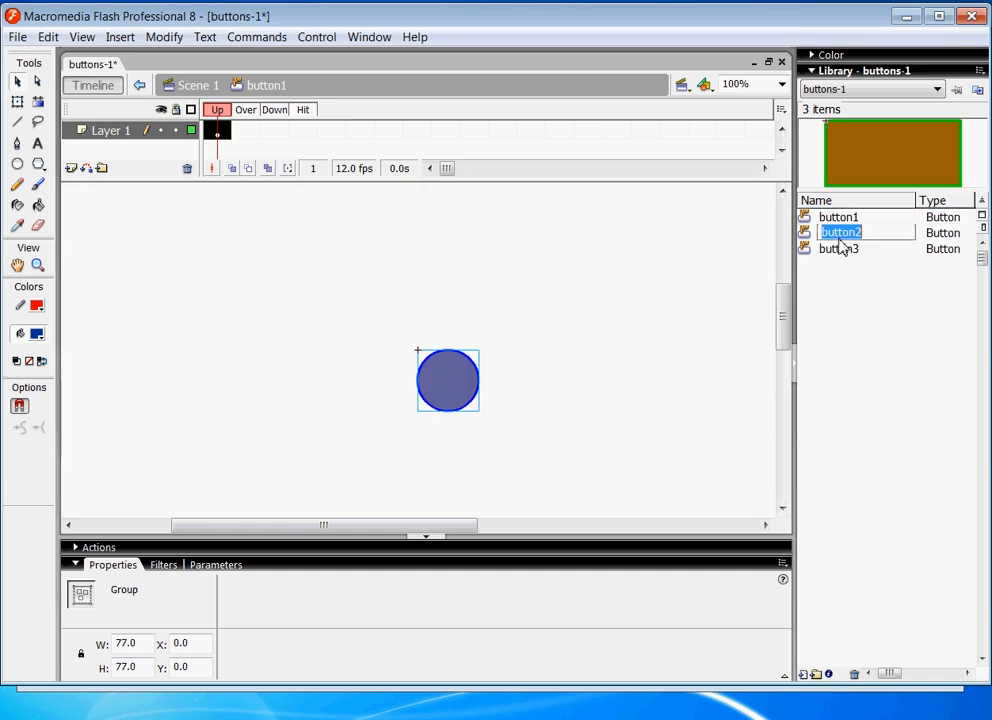
key("Escape")
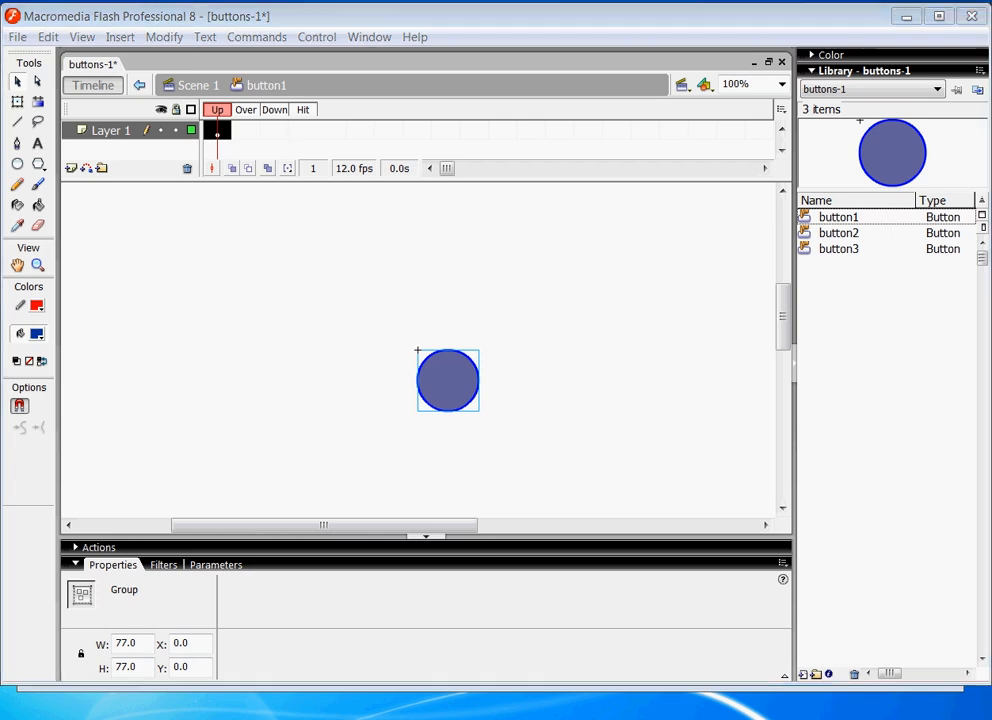
Switch to the browser, advance the NBA Rookies example with its Next button to the 3rd overall pick, and return to Flash
key("alt+Tab")
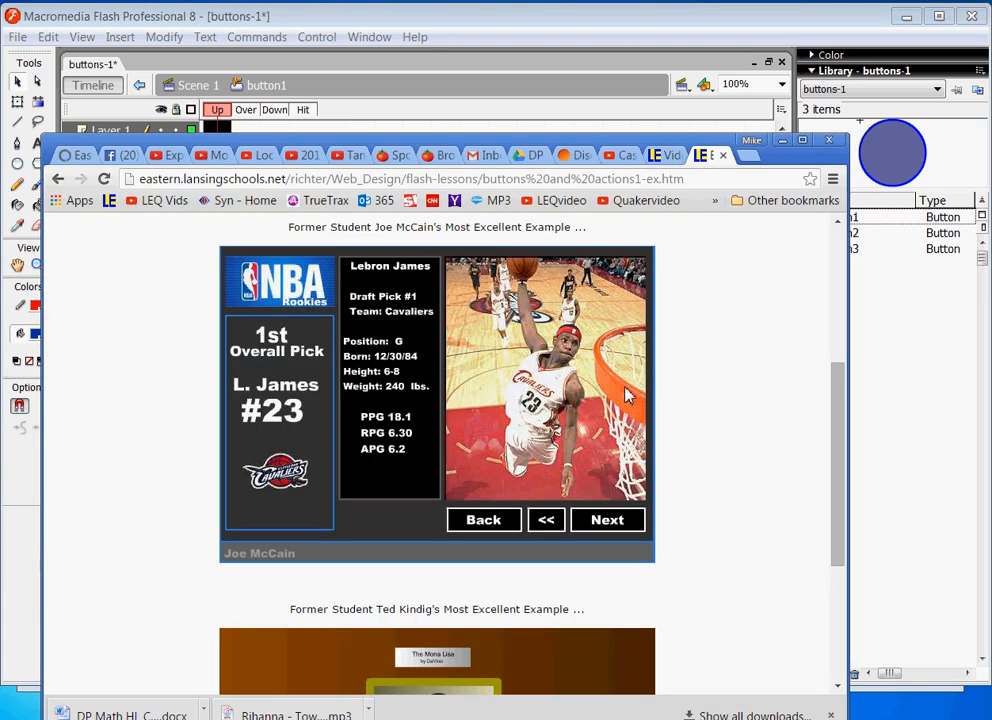
left_click(615, 527)
left_click(614, 530)
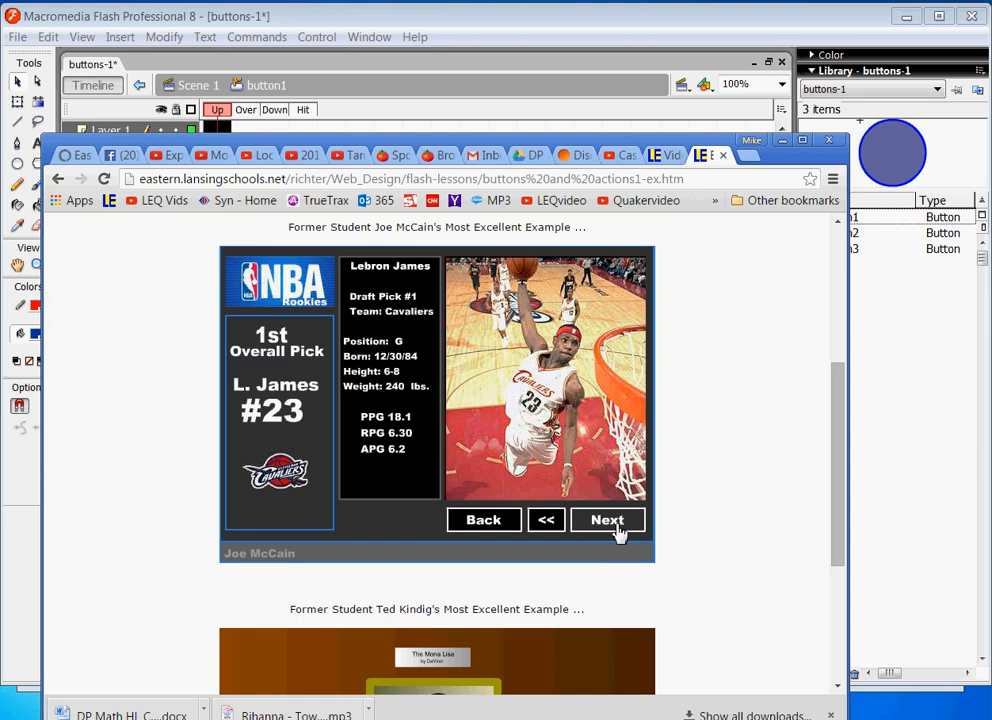
left_click(617, 531)
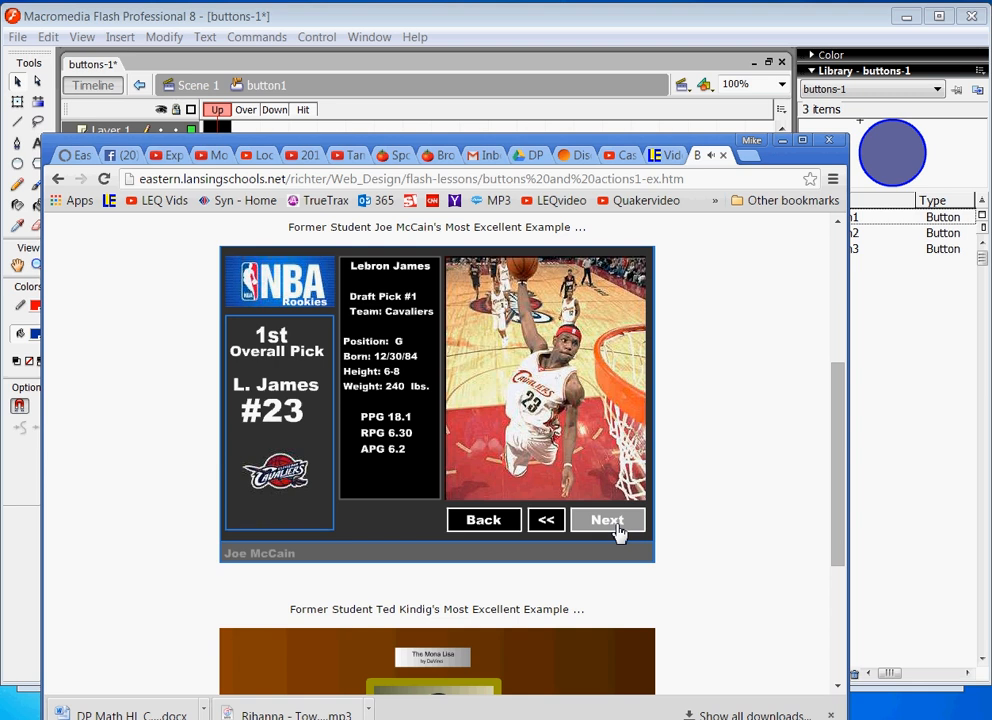
left_click(617, 531)
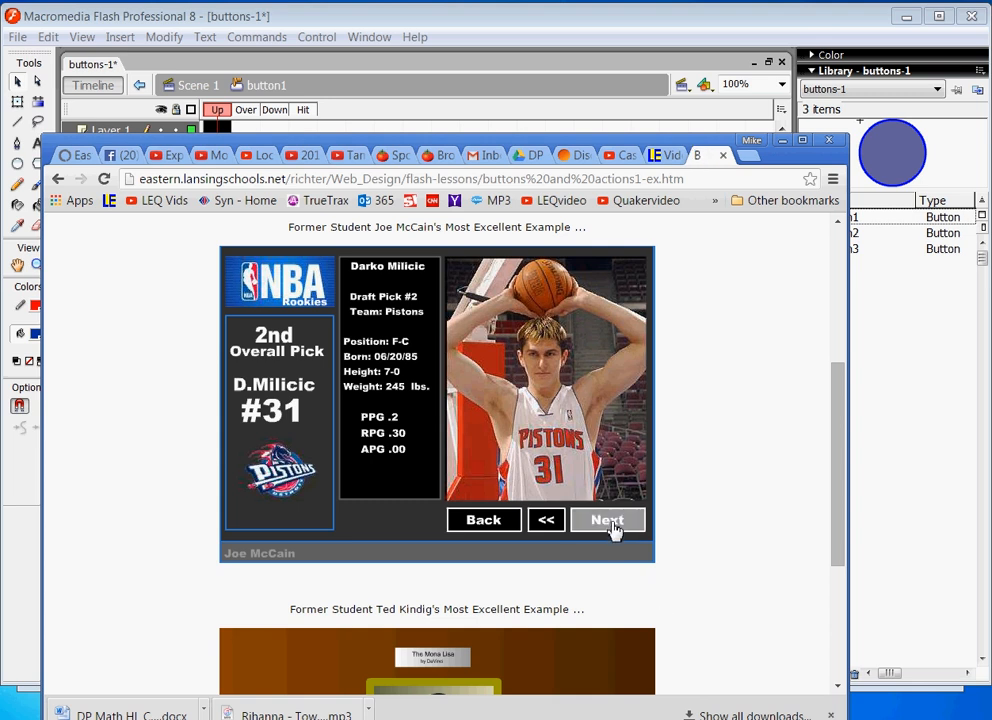
left_click(614, 530)
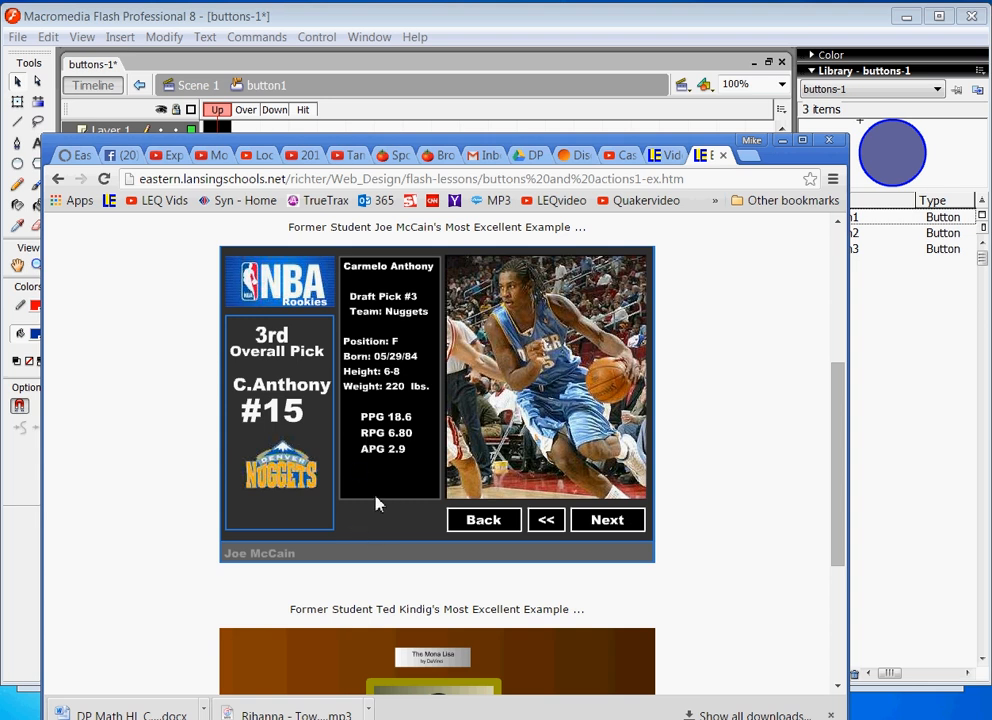
left_click(782, 140)
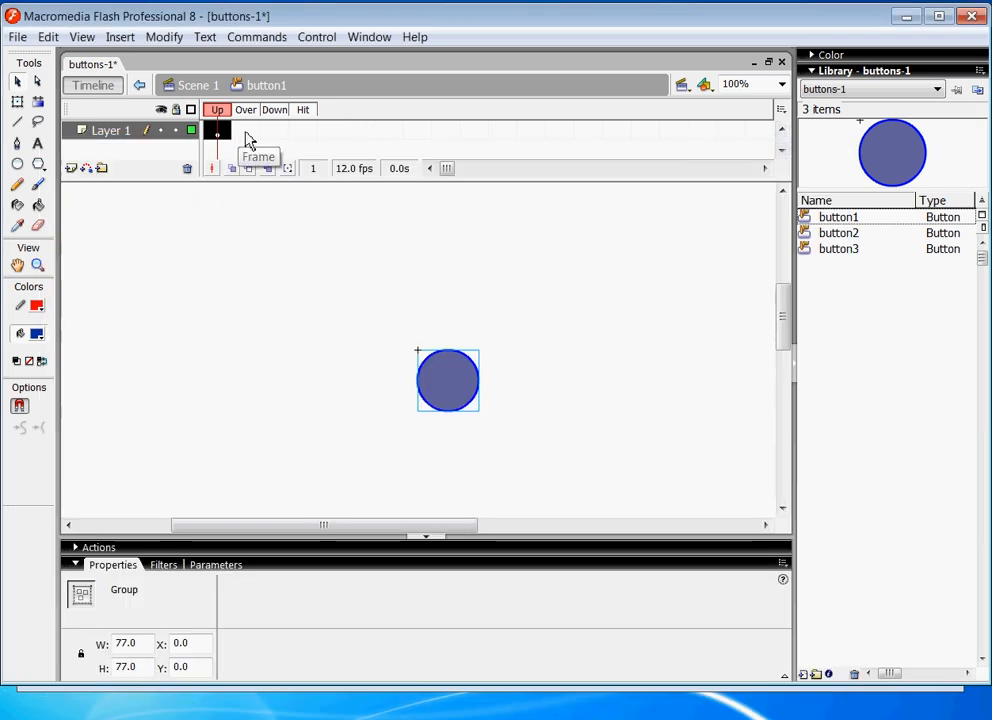
Try a plain frame in the Over state of button1, and remove that frame
left_click(248, 137)
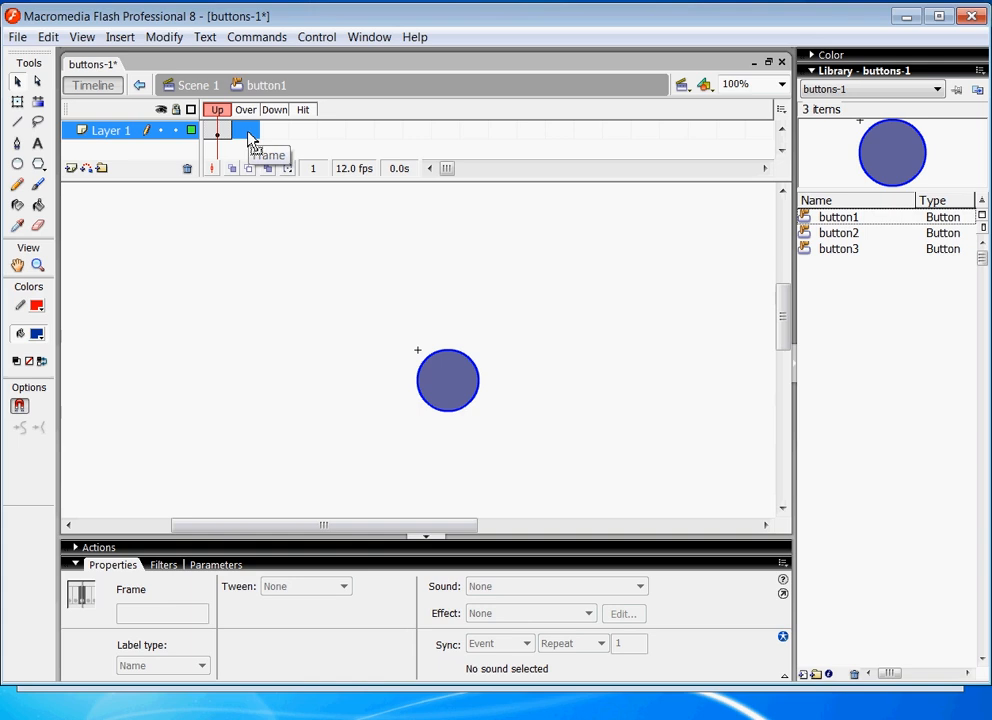
right_click(248, 139)
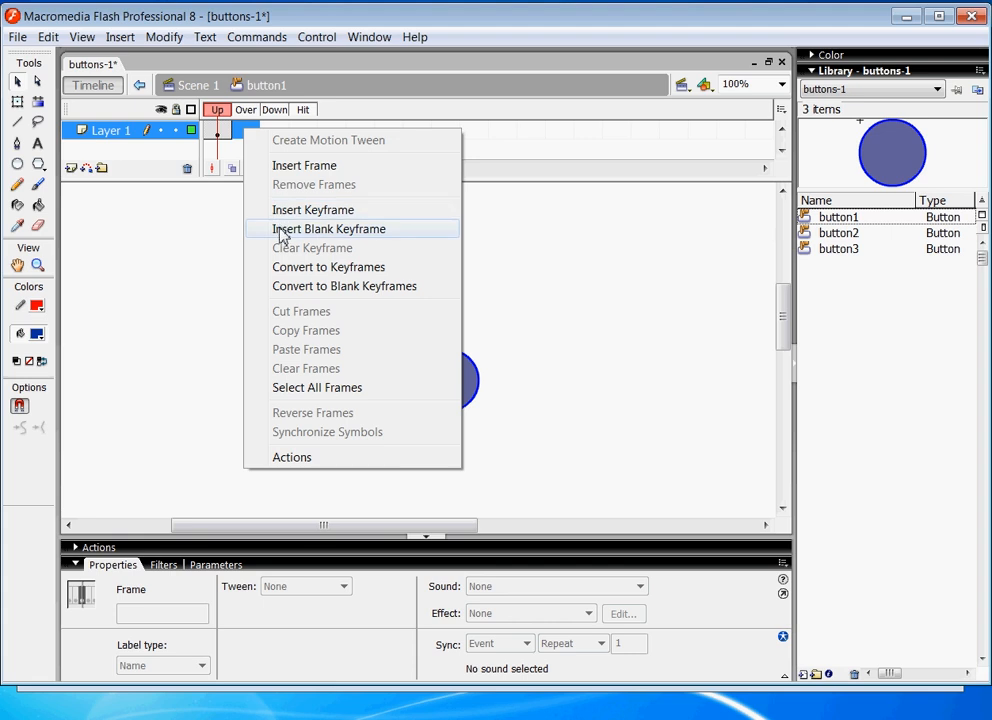
left_click(295, 168)
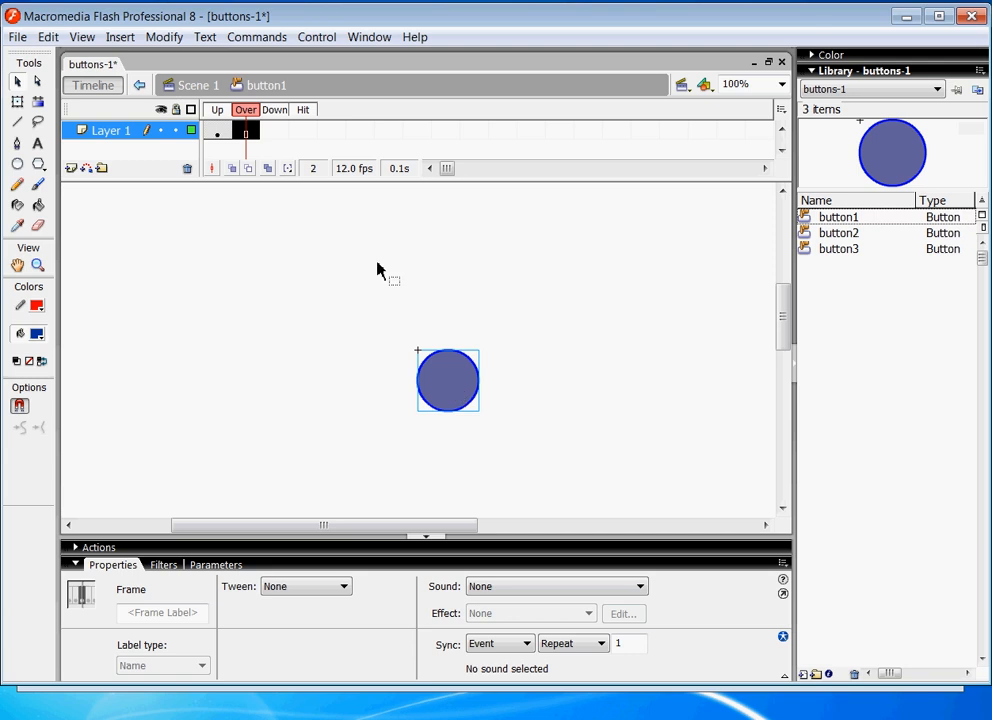
right_click(253, 147)
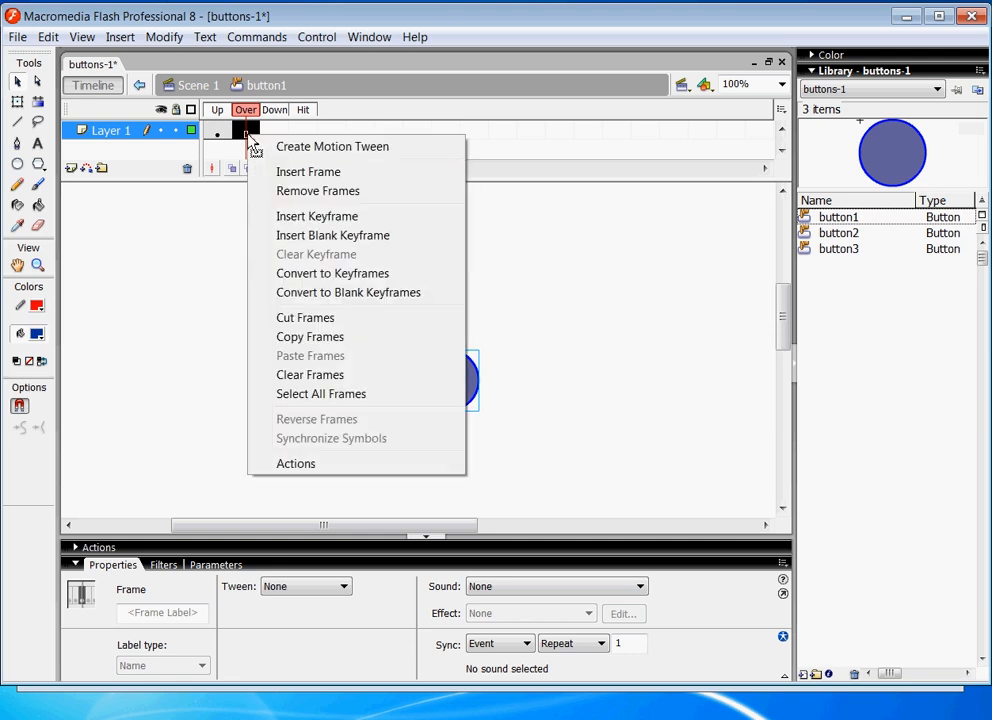
left_click(290, 190)
Try a blank keyframe in the Over state, compare it with the Up state, and clear the keyframe
right_click(253, 147)
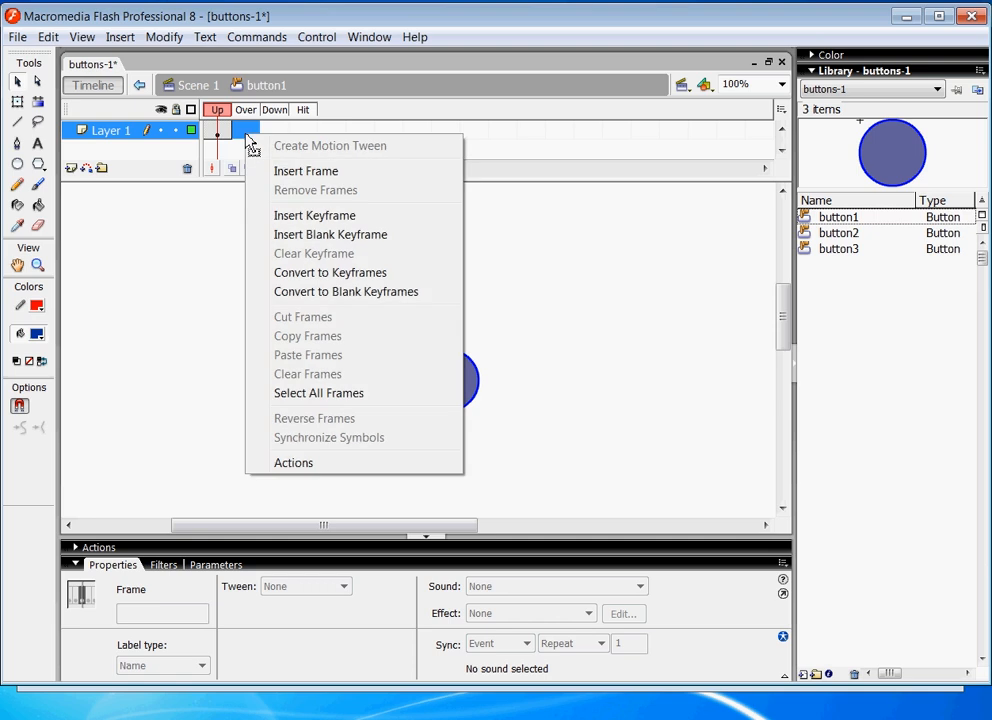
left_click(296, 235)
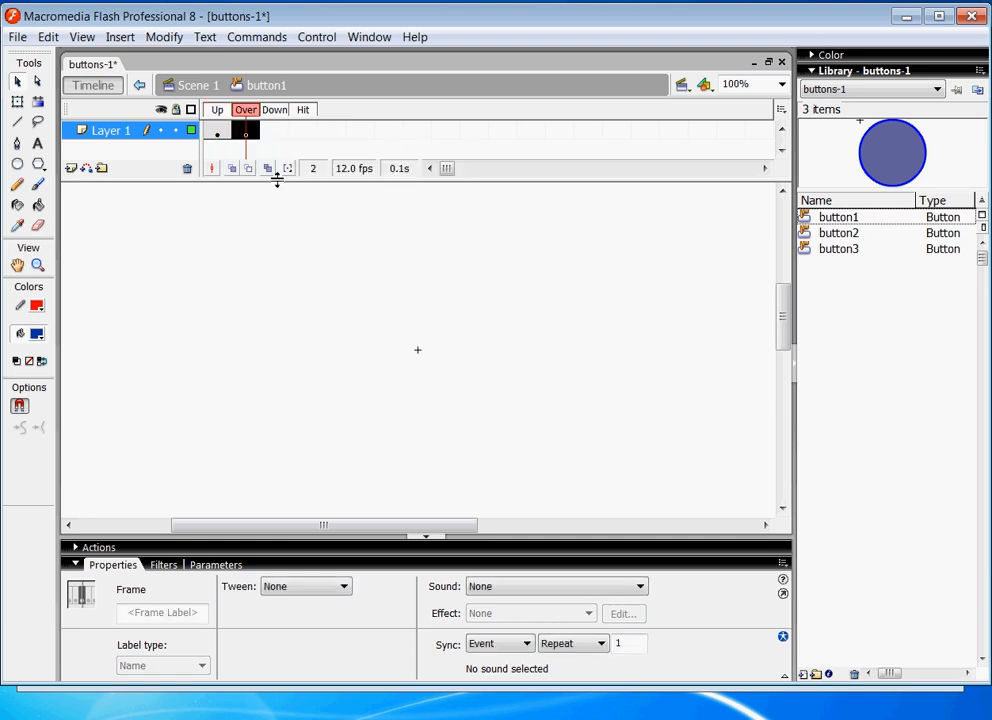
left_click(220, 132)
left_click(251, 141)
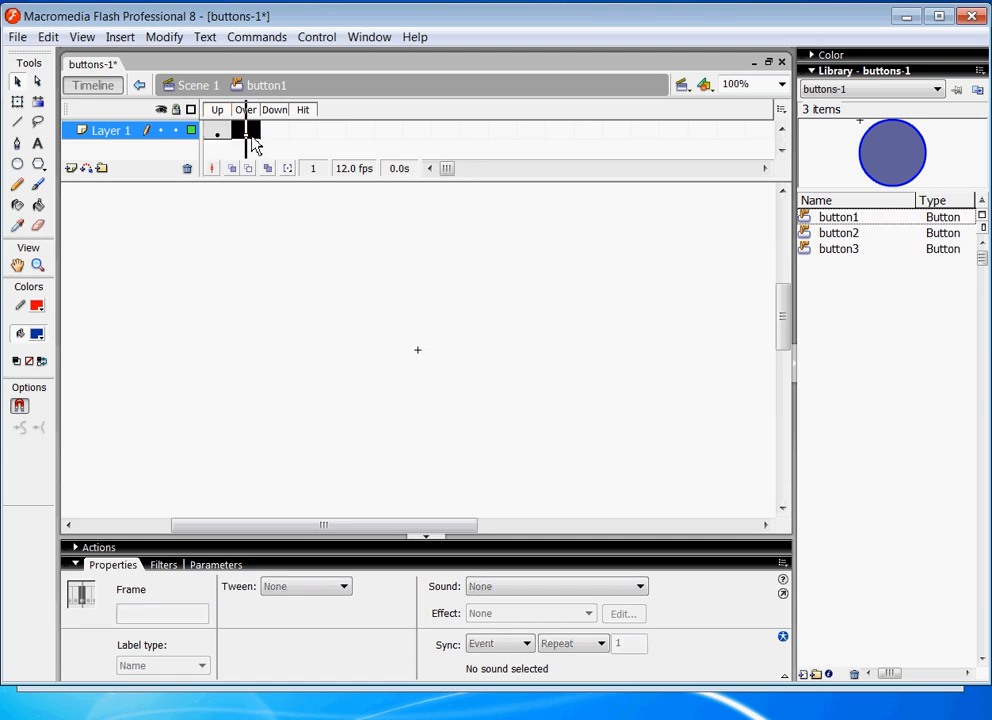
left_click(221, 141)
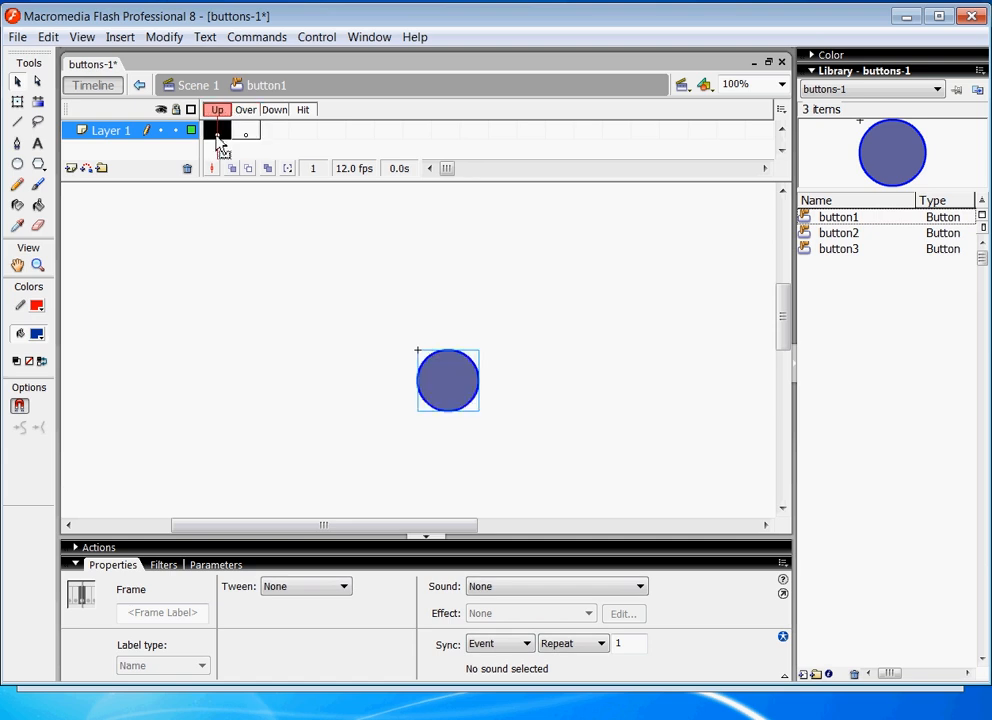
left_click(251, 138)
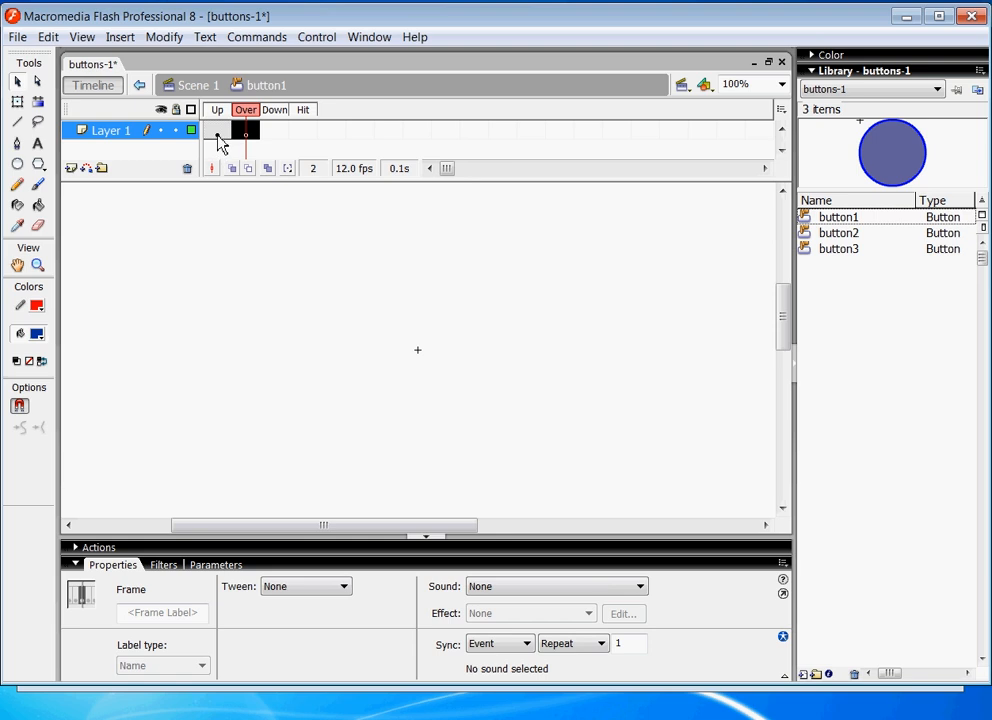
left_click(218, 134)
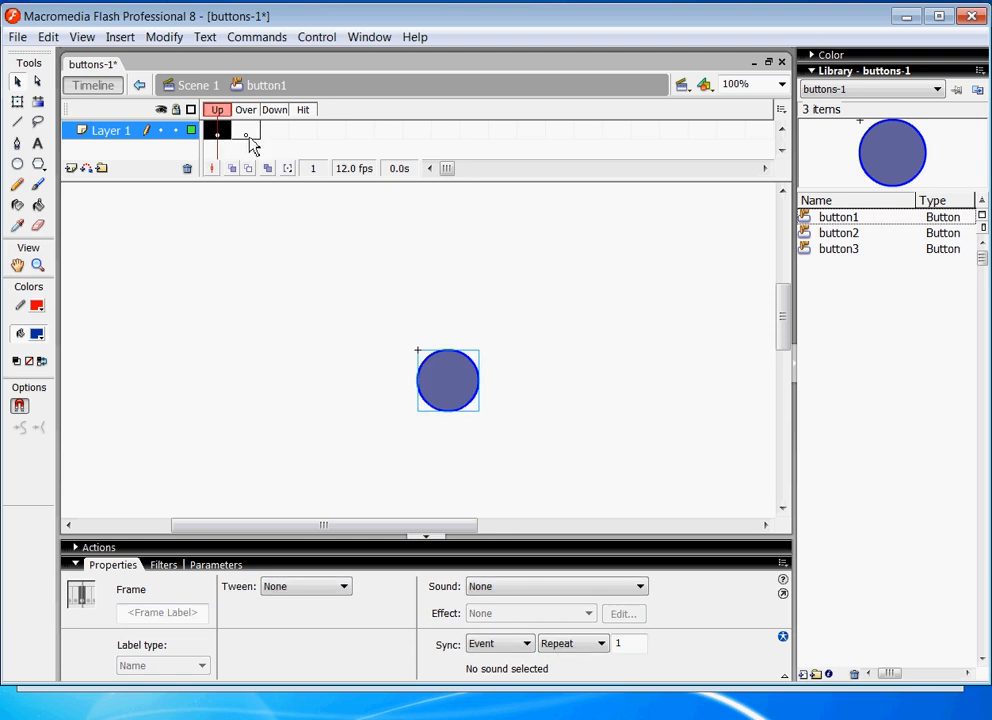
left_click(250, 139)
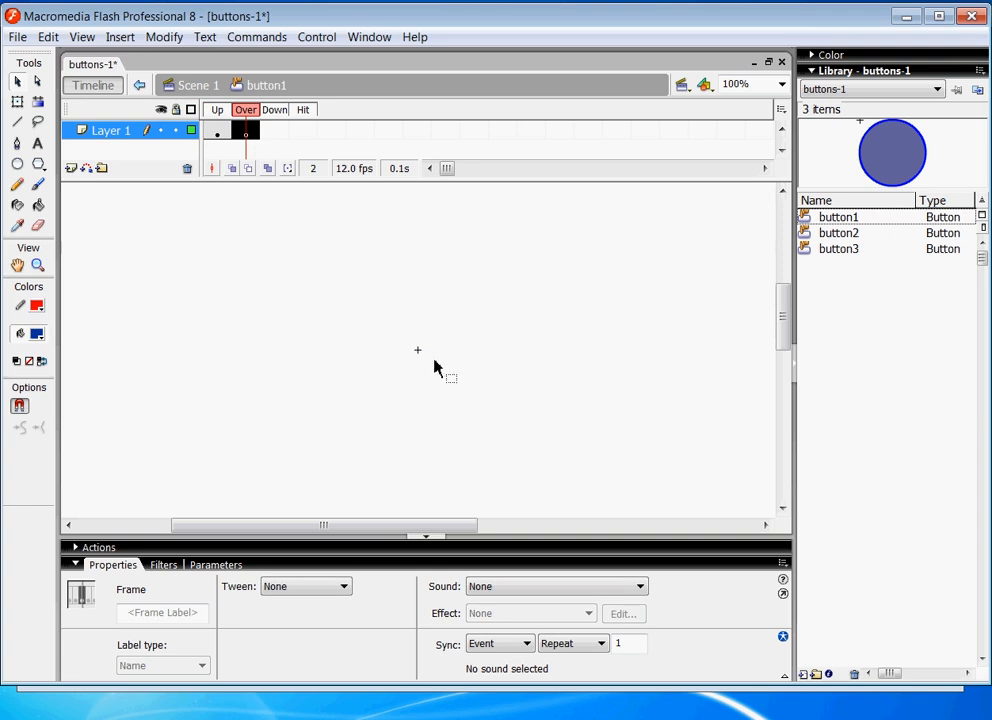
left_click(221, 134)
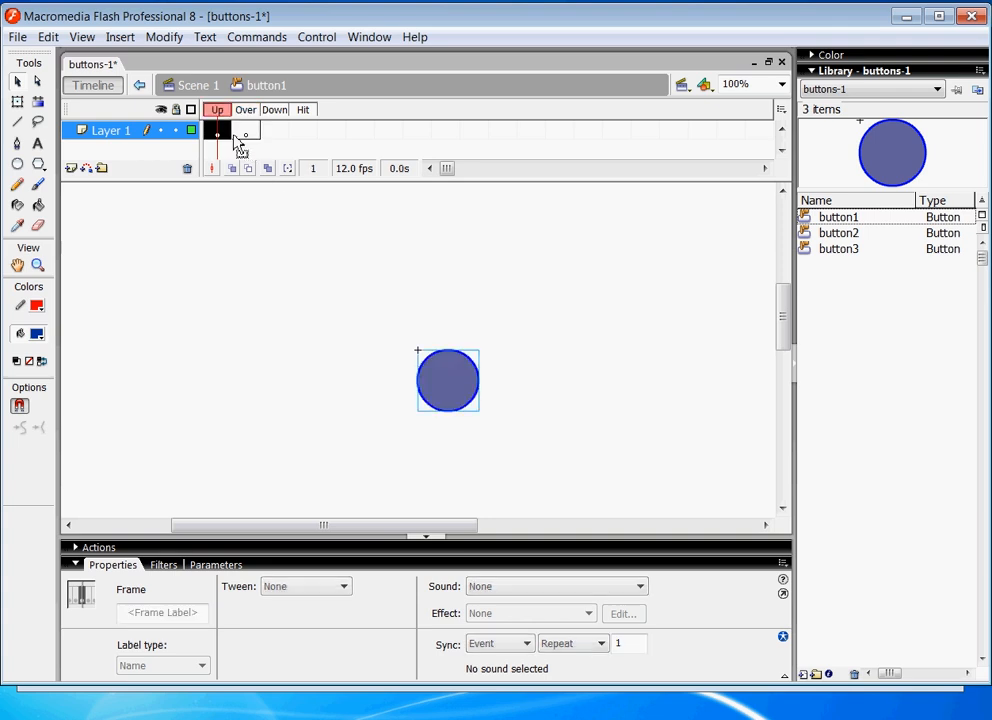
left_click(245, 134)
right_click(246, 137)
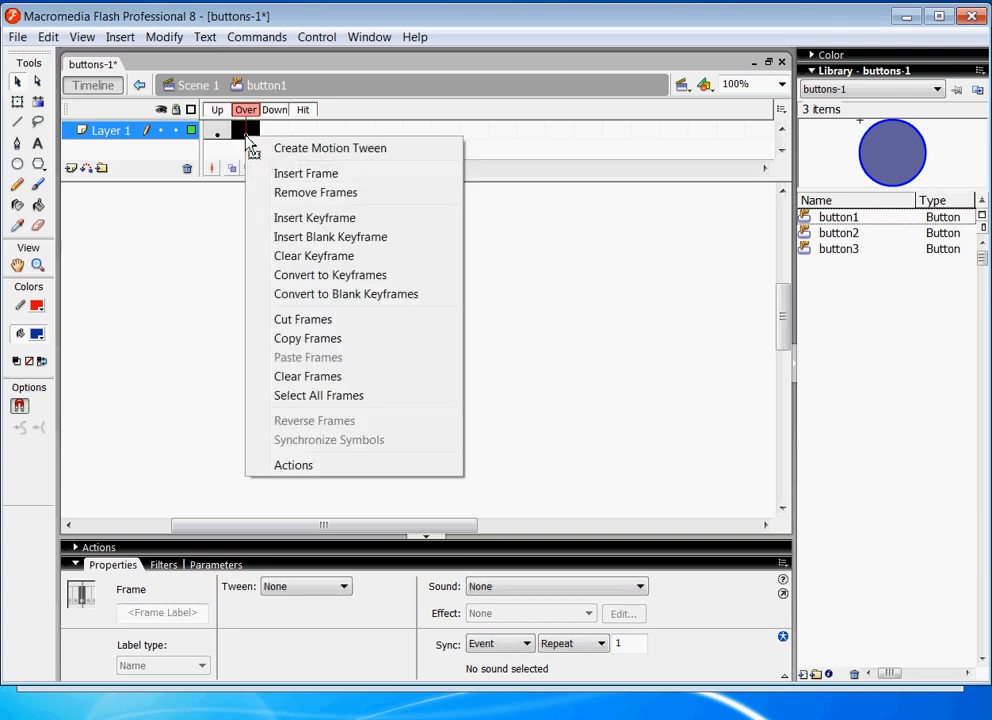
left_click(294, 262)
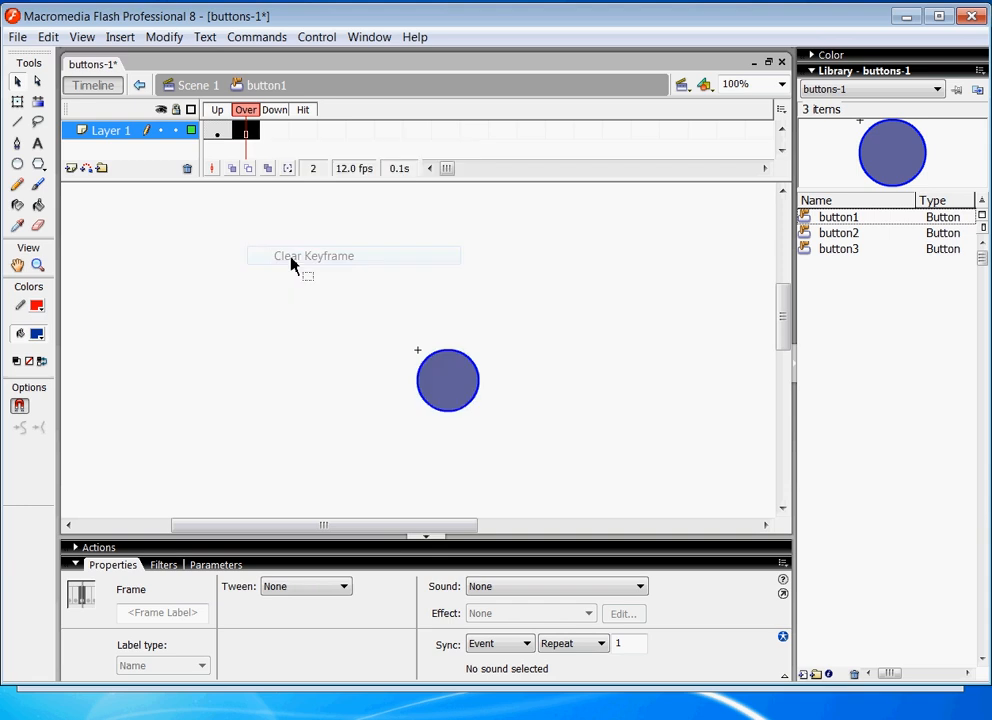
Insert a keyframe in the Over state of button1 and compare its circle with the one in the Up state
right_click(248, 135)
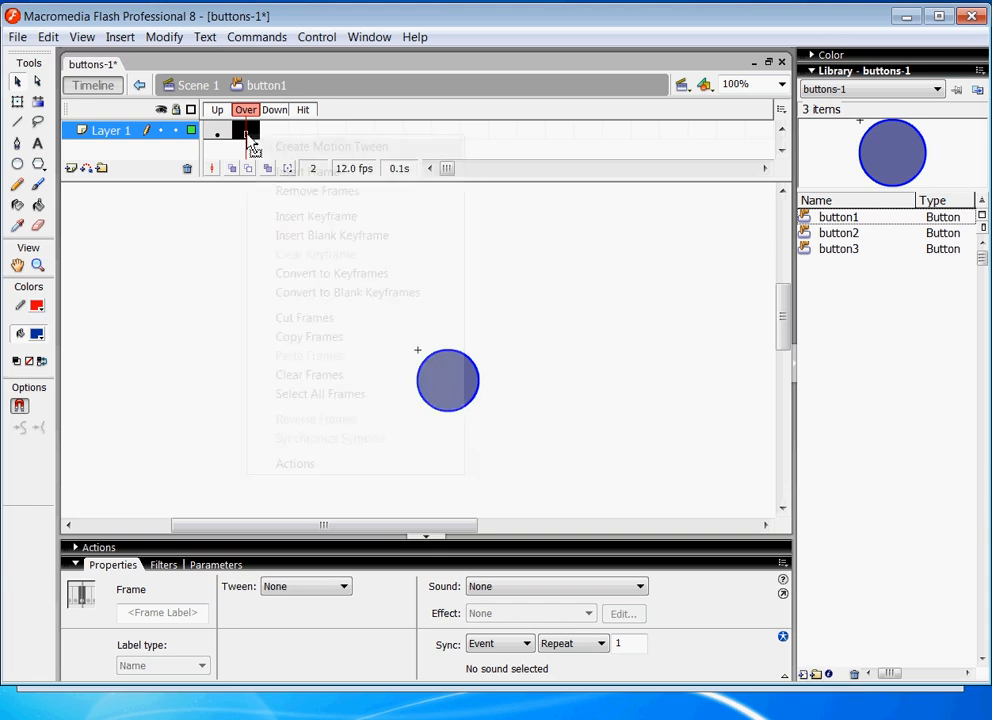
left_click(289, 223)
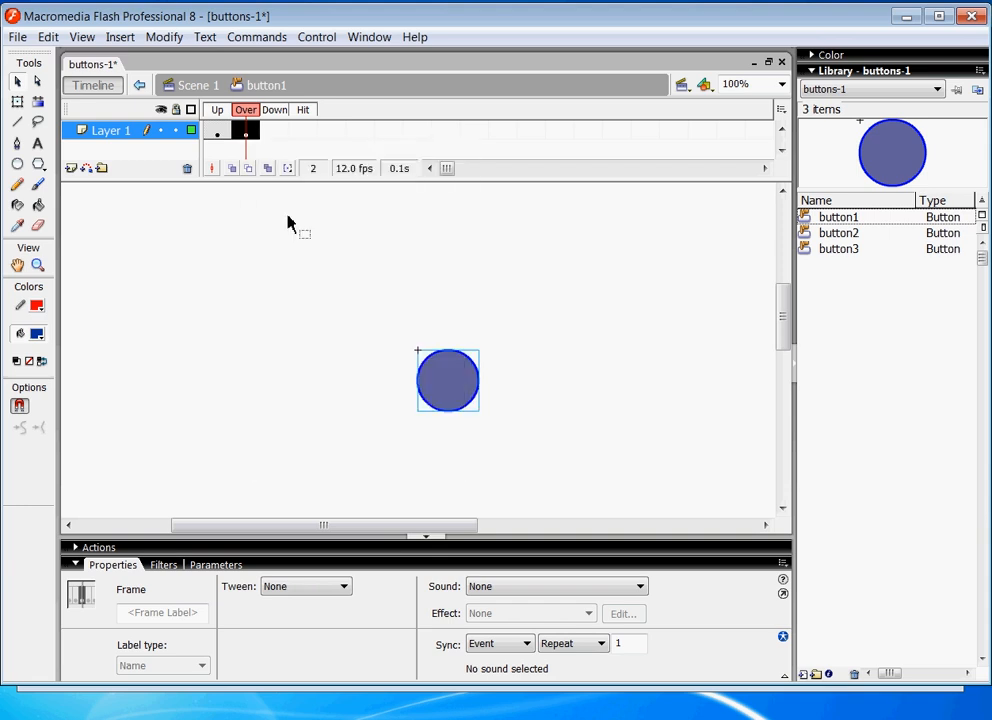
left_click(215, 133)
left_click(218, 136)
left_click(247, 143)
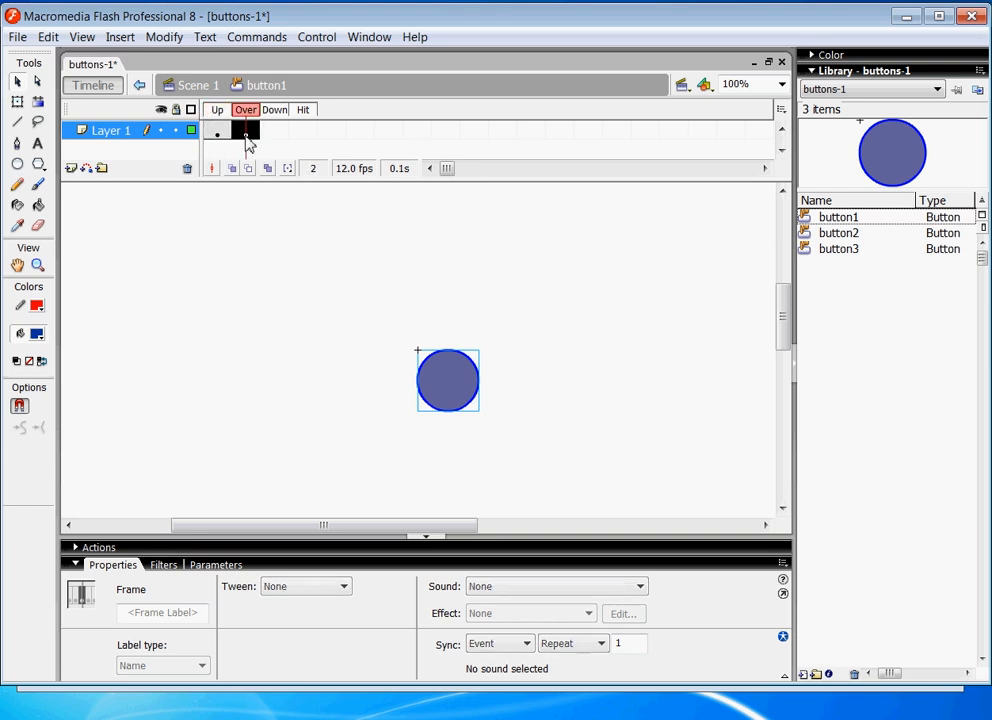
left_click(219, 145)
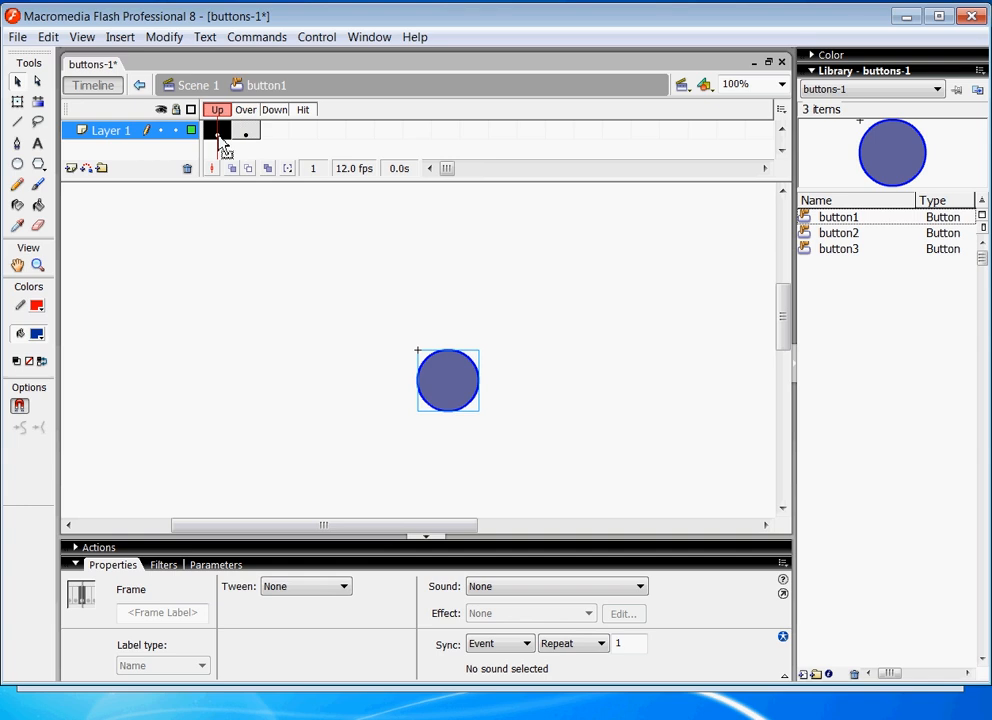
left_click(247, 142)
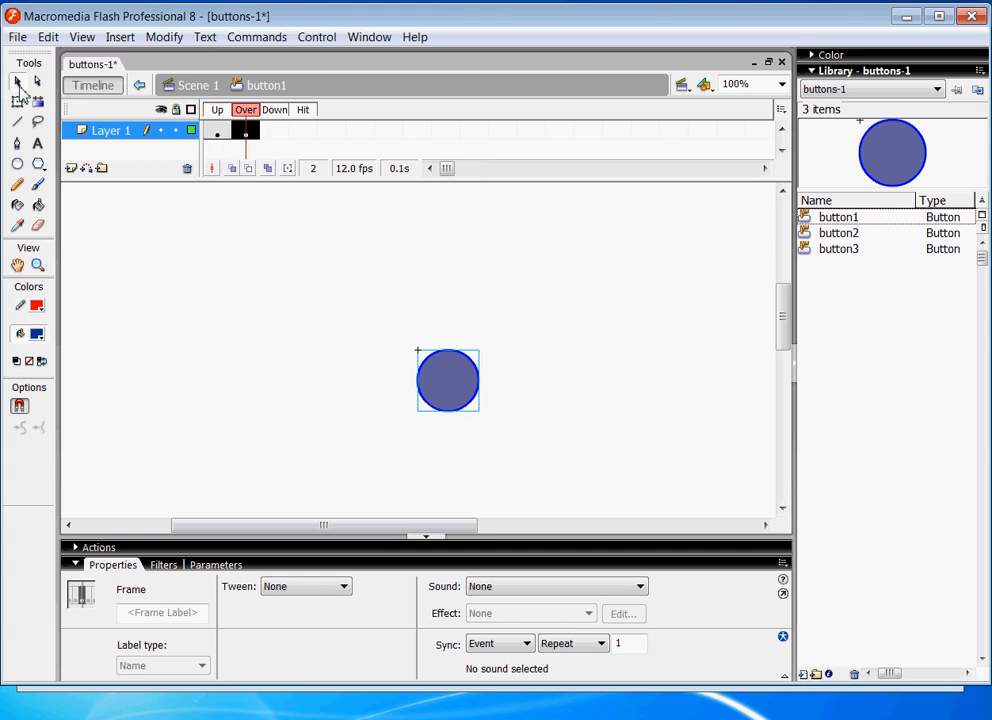
Ungroup the circle in the Over state and fill it with green using the Paint Bucket
left_click(441, 397)
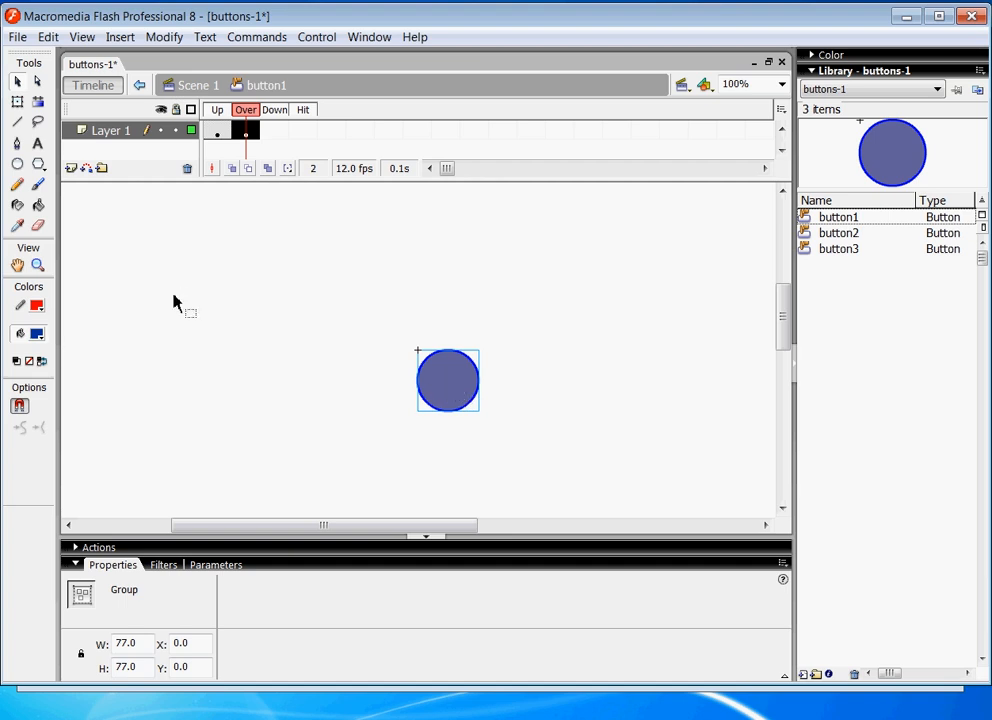
left_click(38, 204)
left_click(38, 336)
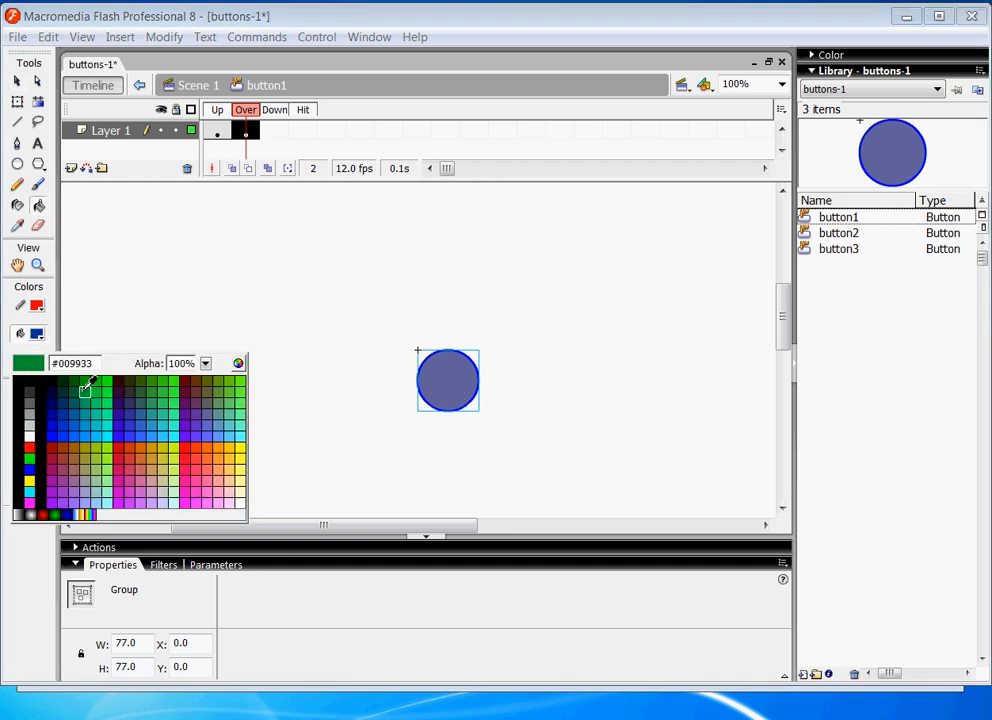
left_click(90, 390)
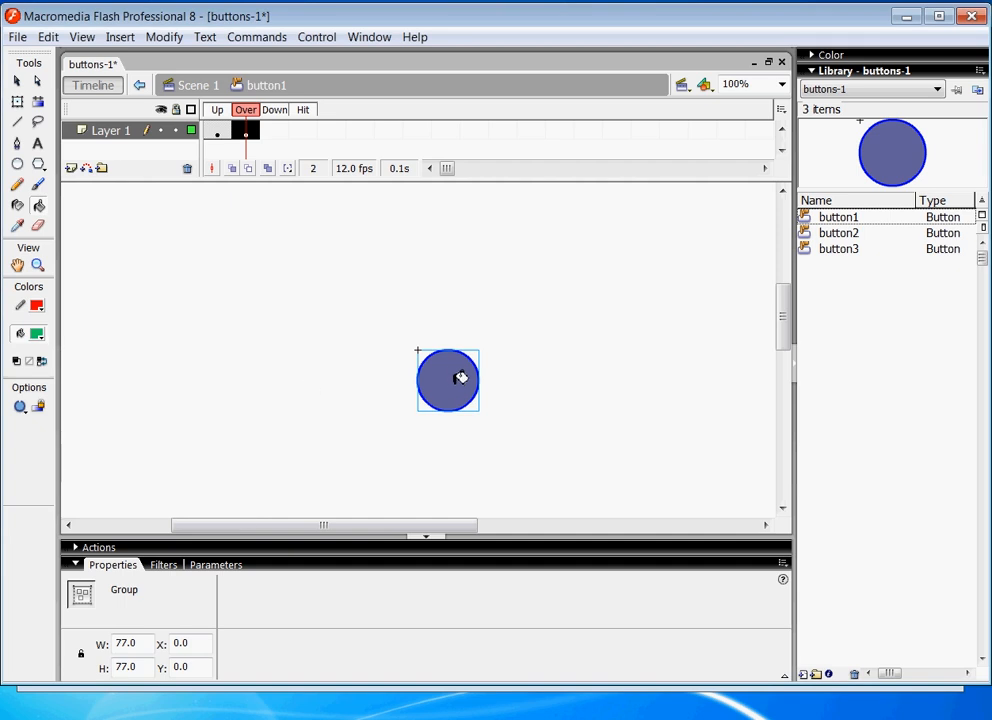
left_click(164, 36)
left_click(211, 338)
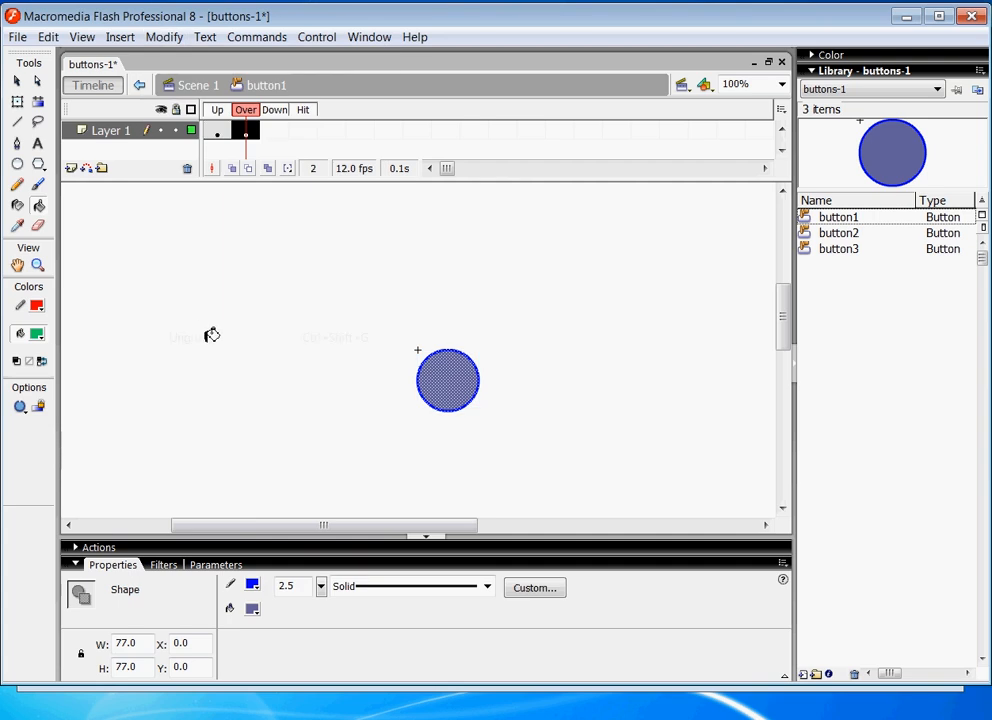
left_click(37, 206)
left_click(451, 377)
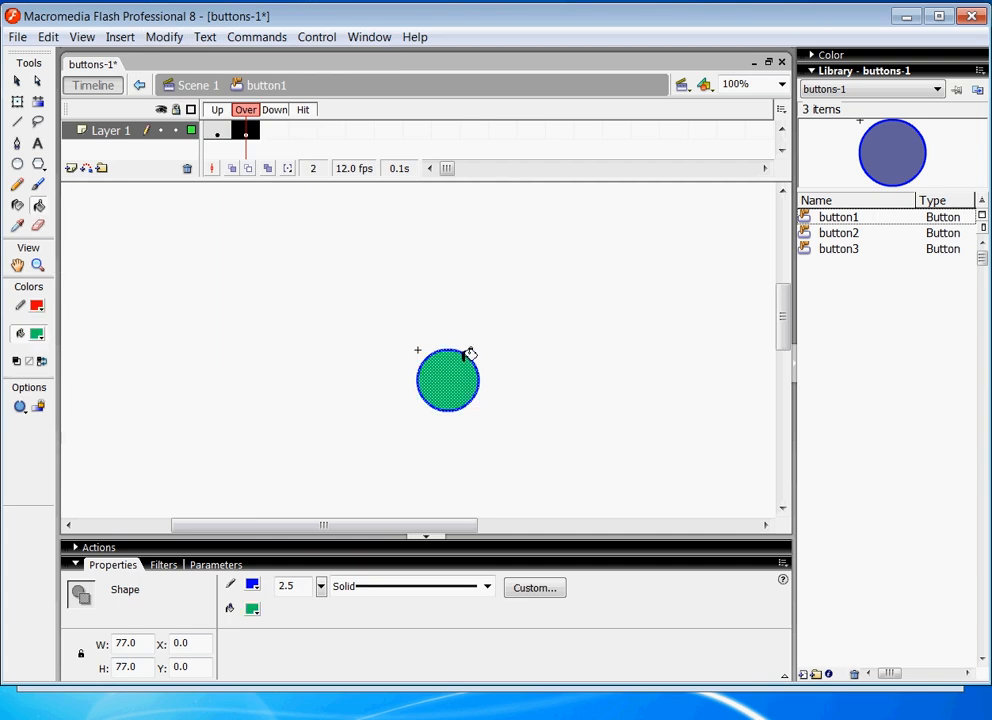
Change the Over circle's outline to red (#FF0000) with a stroke height of 6.5, and go back to the Up state
left_click(17, 205)
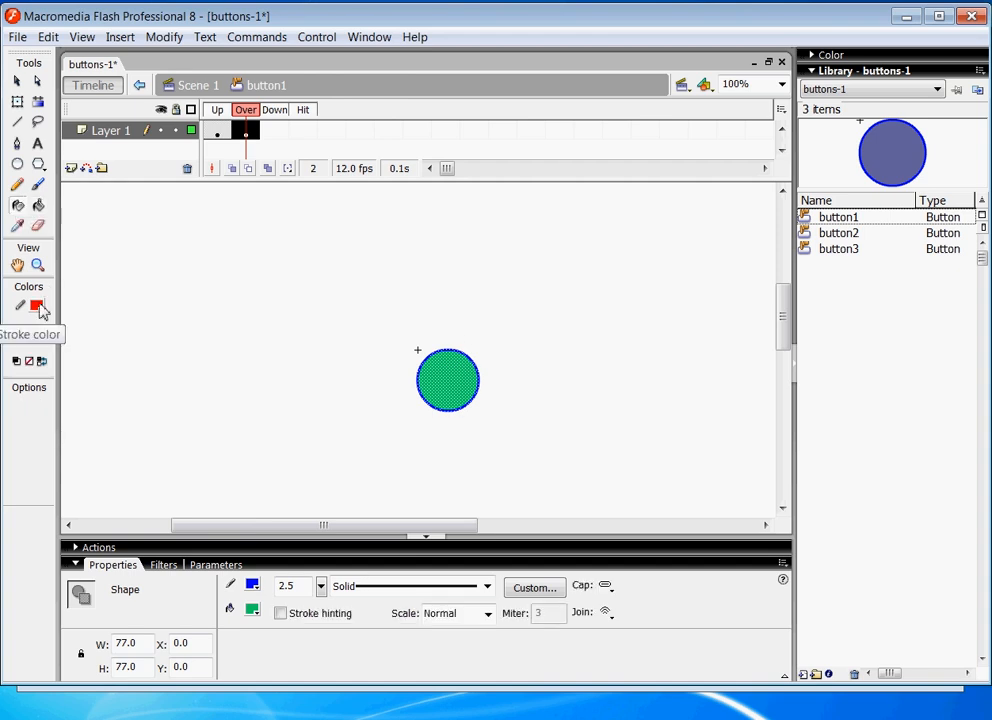
left_click(37, 306)
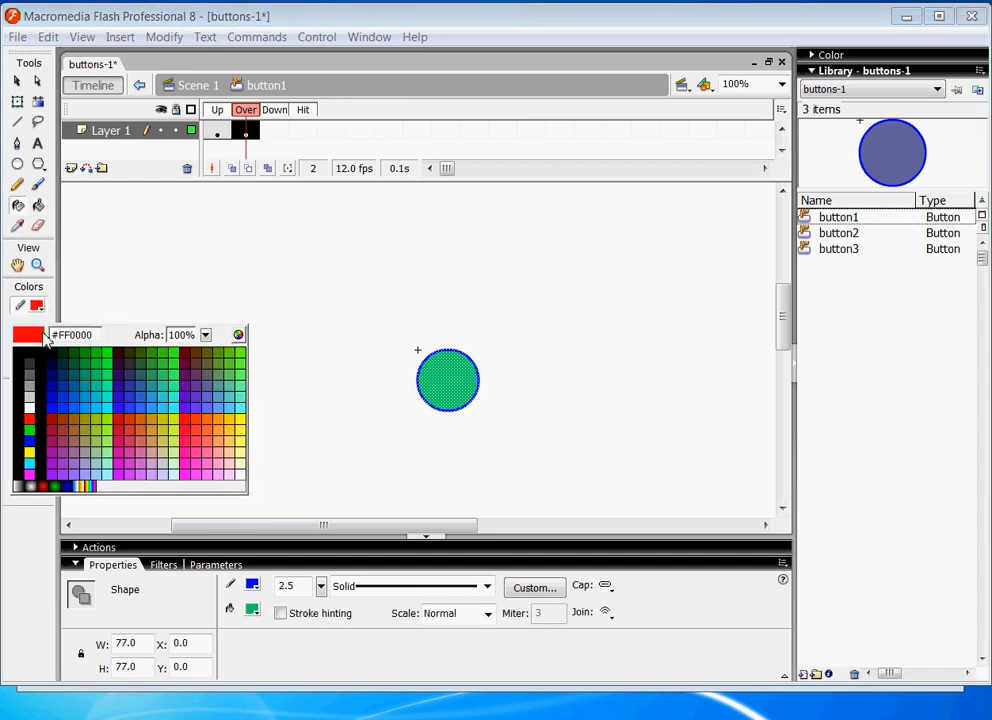
left_click(37, 418)
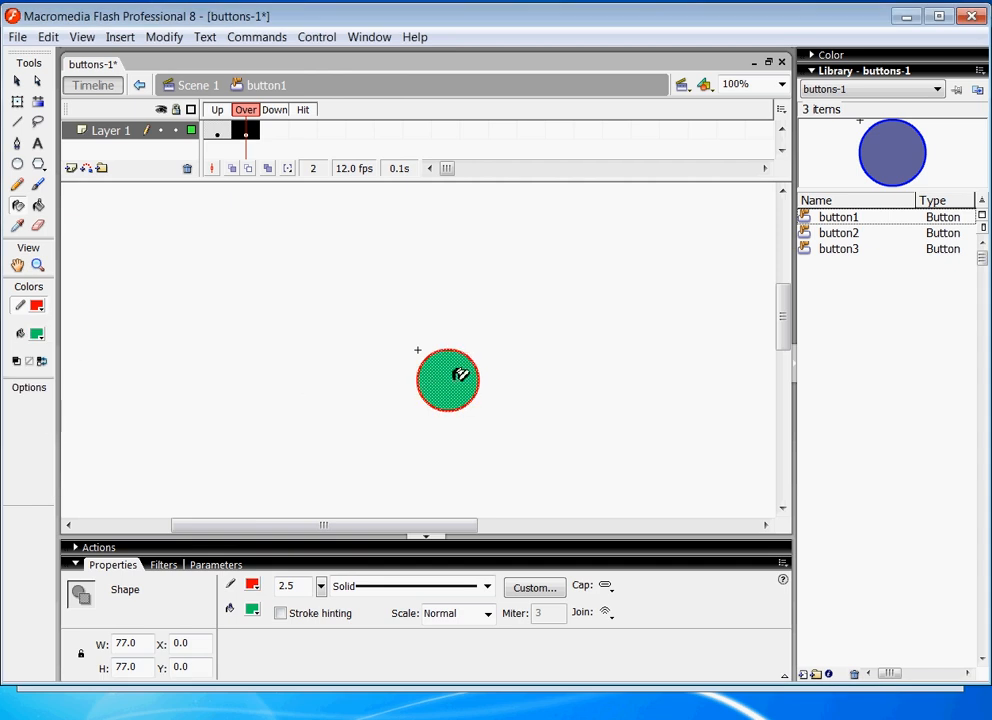
left_click(321, 587)
left_click_drag(321, 587, 323, 578)
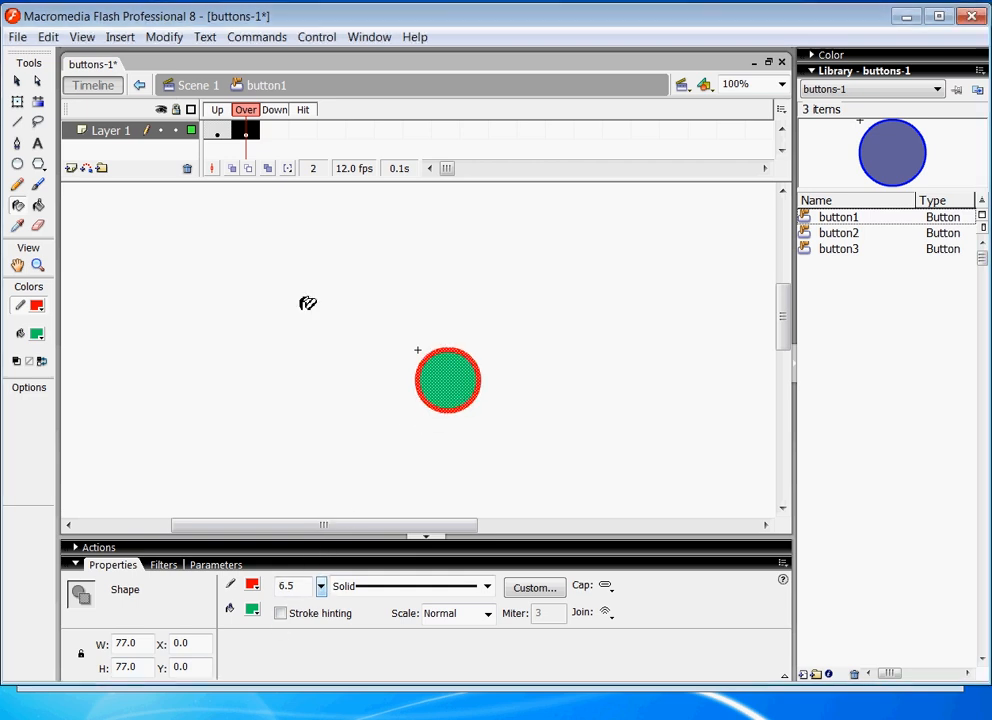
left_click(217, 131)
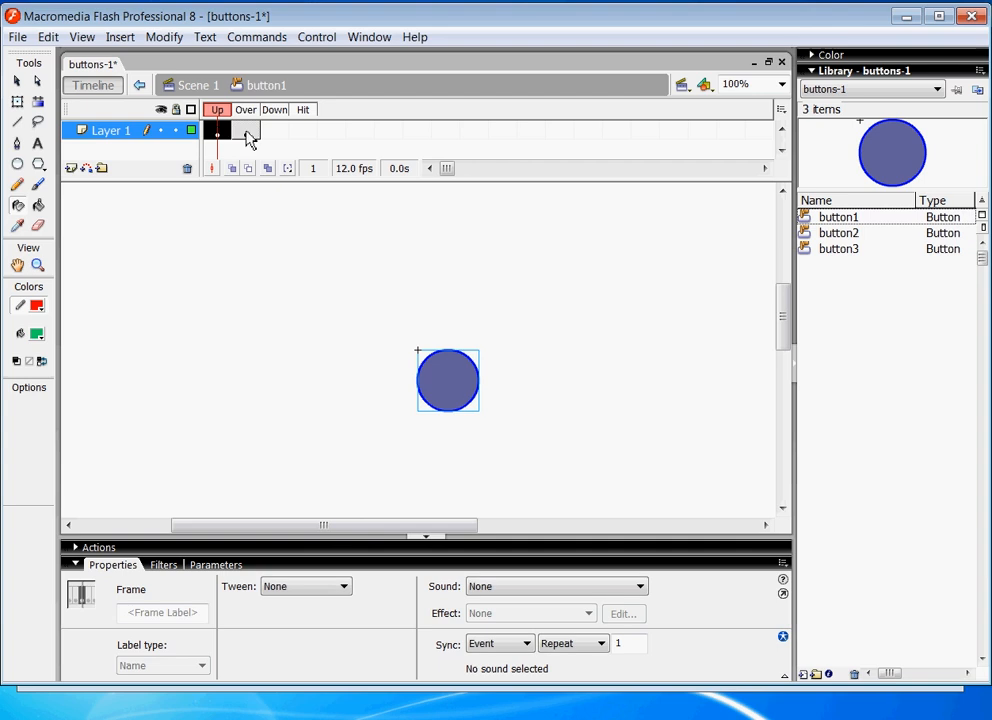
Insert a keyframe in the Down state of button1 and fill its circle with the green radial gradient
left_click(249, 136)
left_click(276, 136)
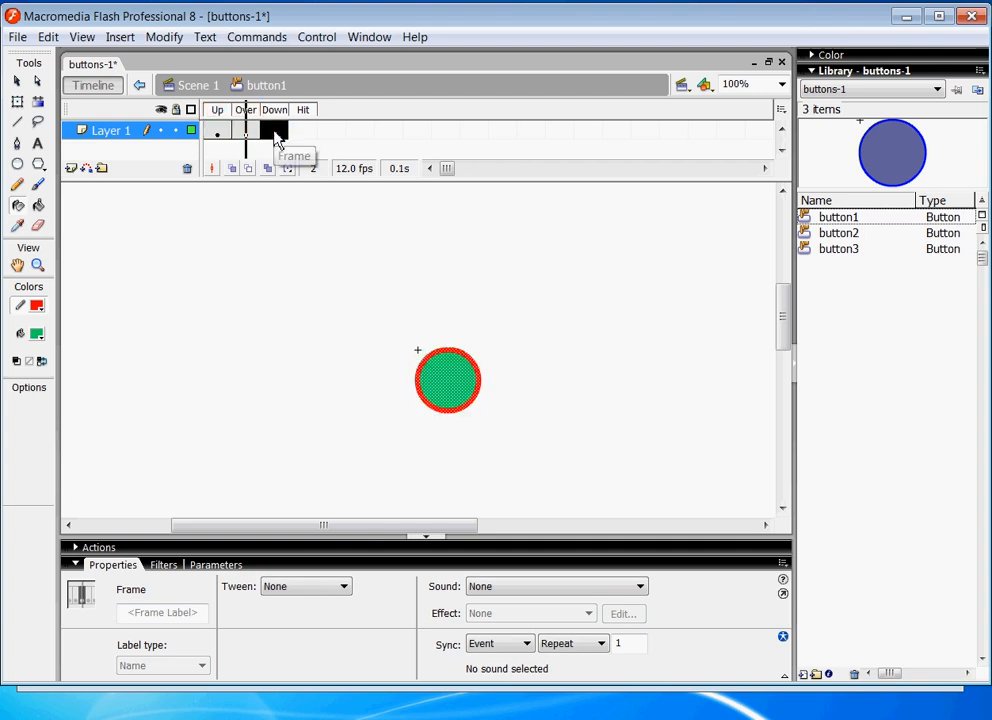
right_click(275, 133)
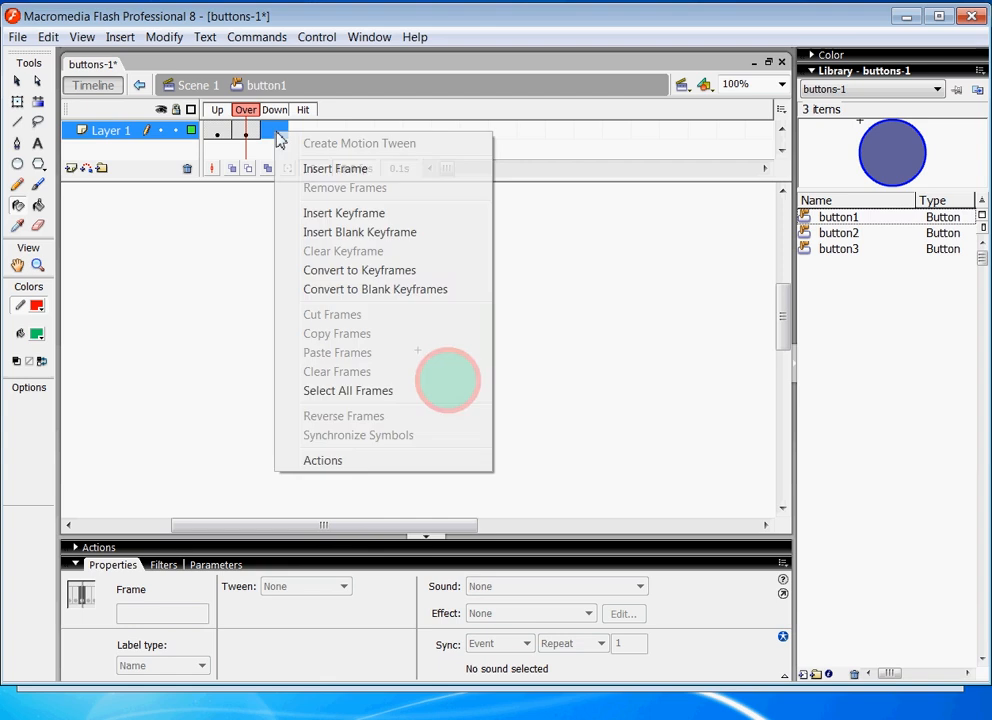
left_click(319, 214)
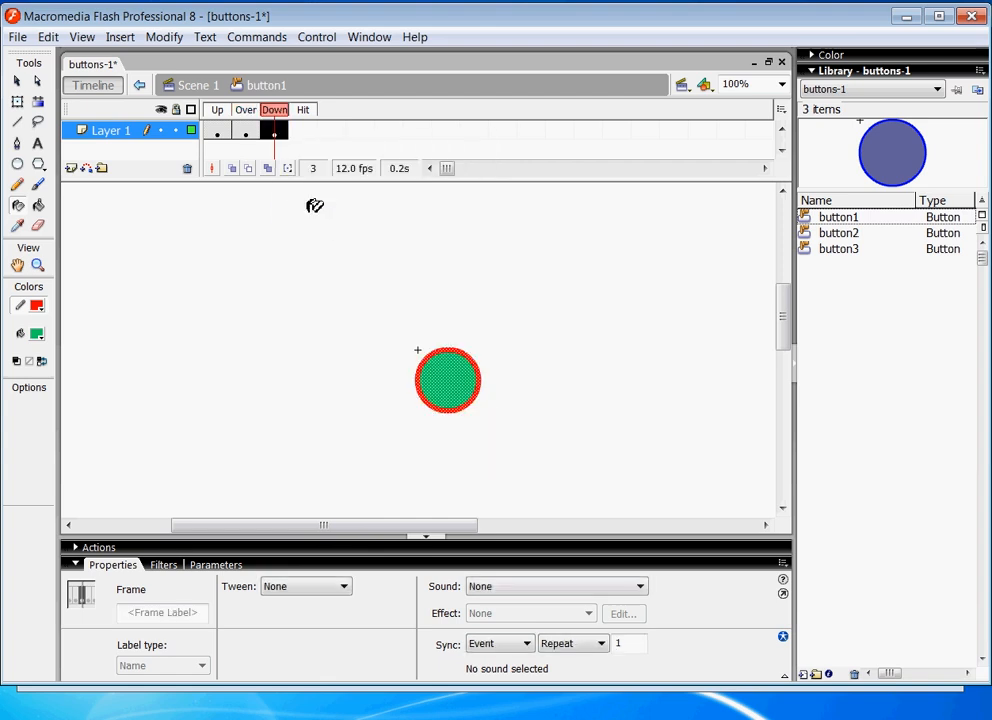
left_click(37, 335)
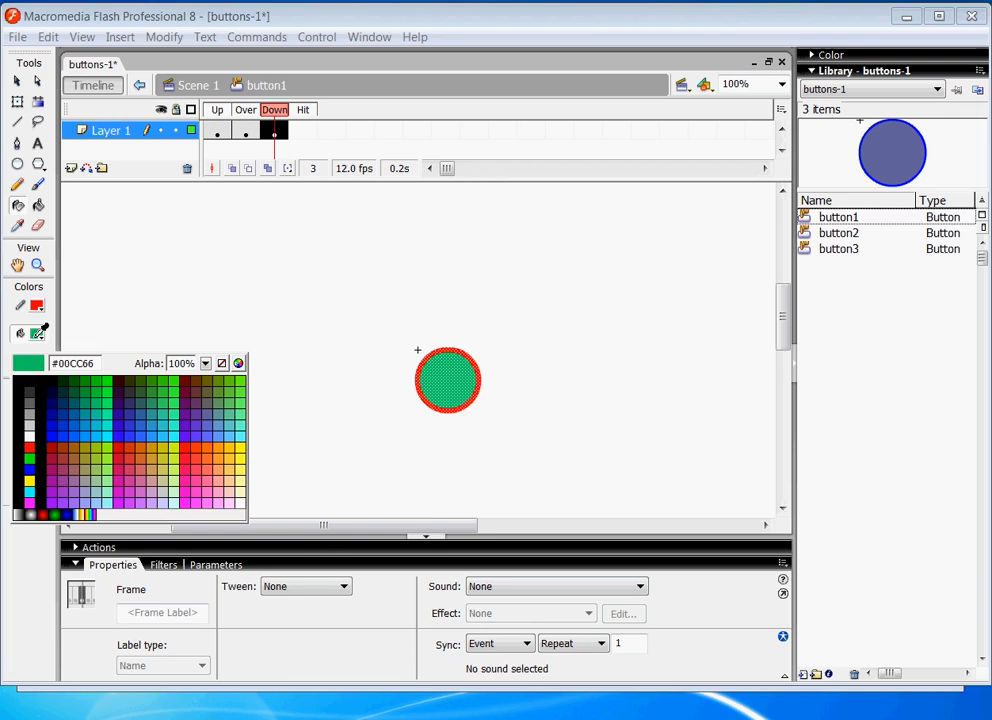
left_click(63, 510)
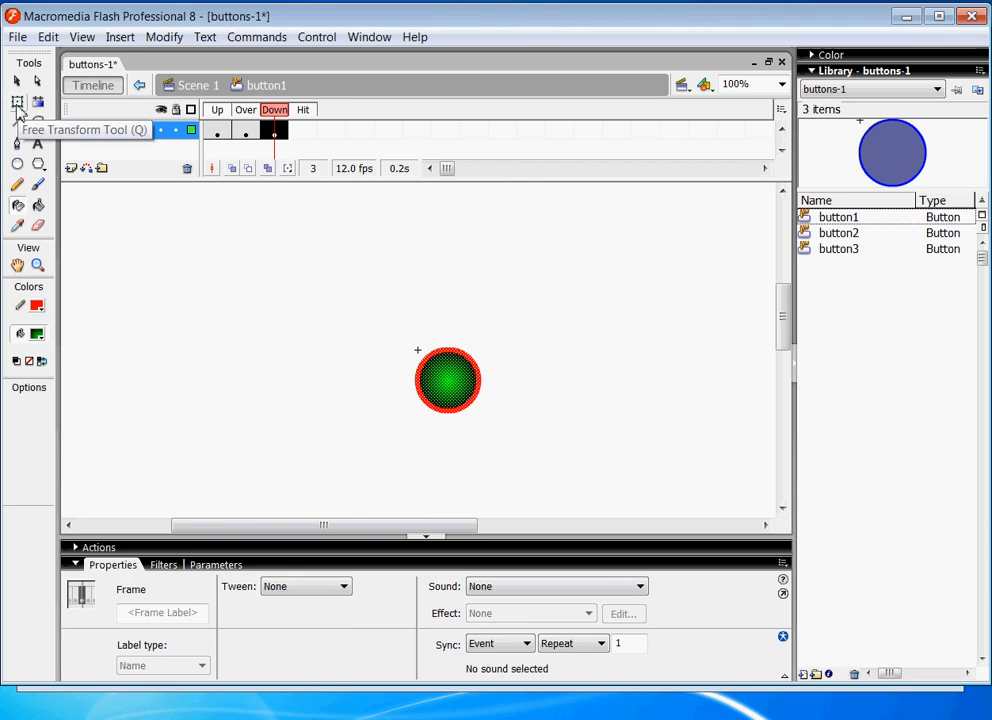
Shrink the Down circle about its centre to about 49 by 49 pixels with Free Transform, and return to Scene 1
left_click(17, 104)
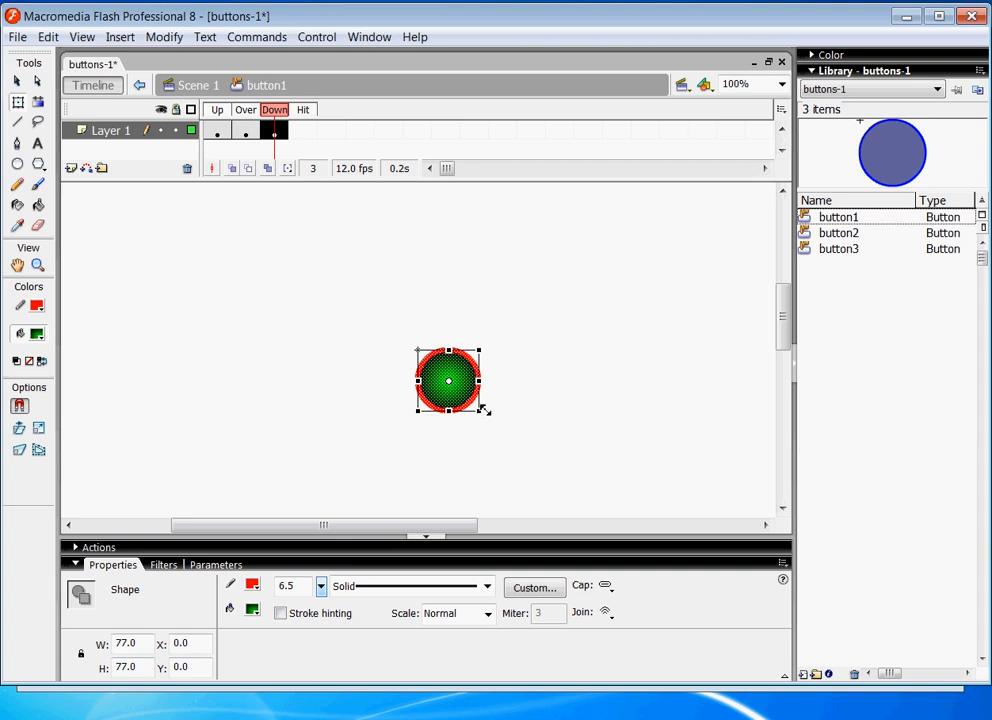
left_click_drag(480, 413, 471, 406)
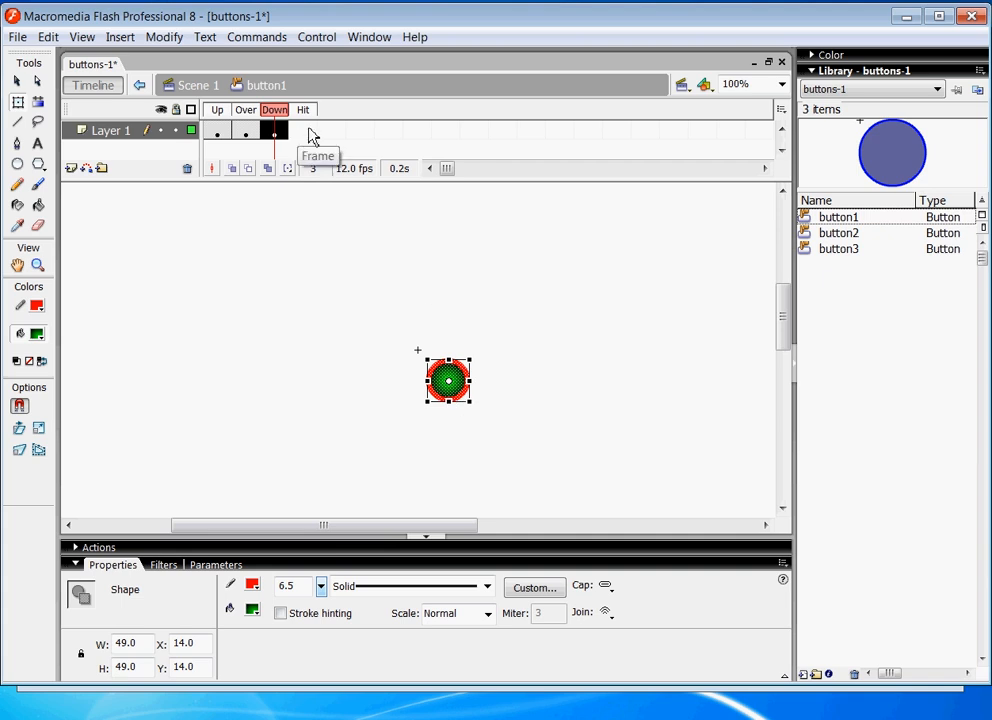
left_click(200, 87)
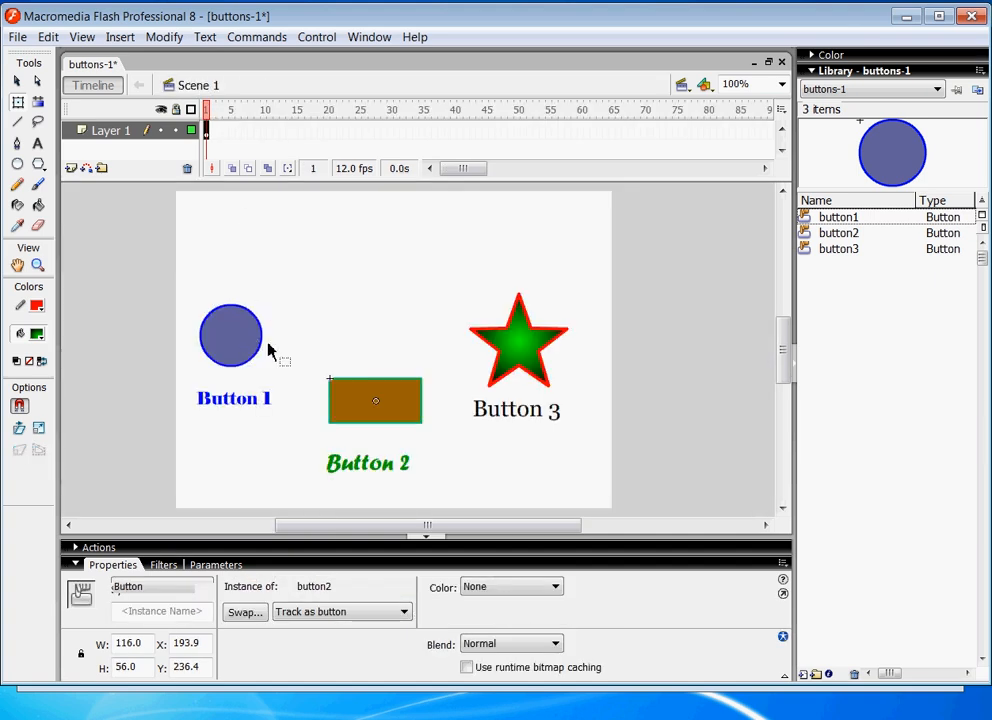
Test the movie, try the Over and Down states of the circle button, and close the preview
left_click(18, 83)
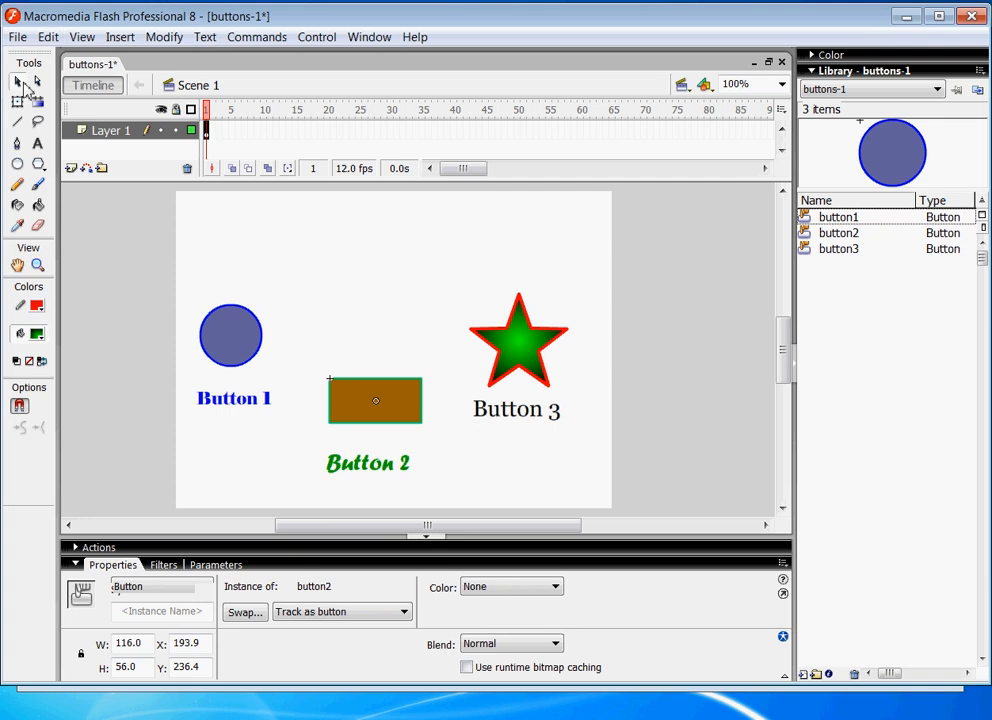
left_click(328, 300)
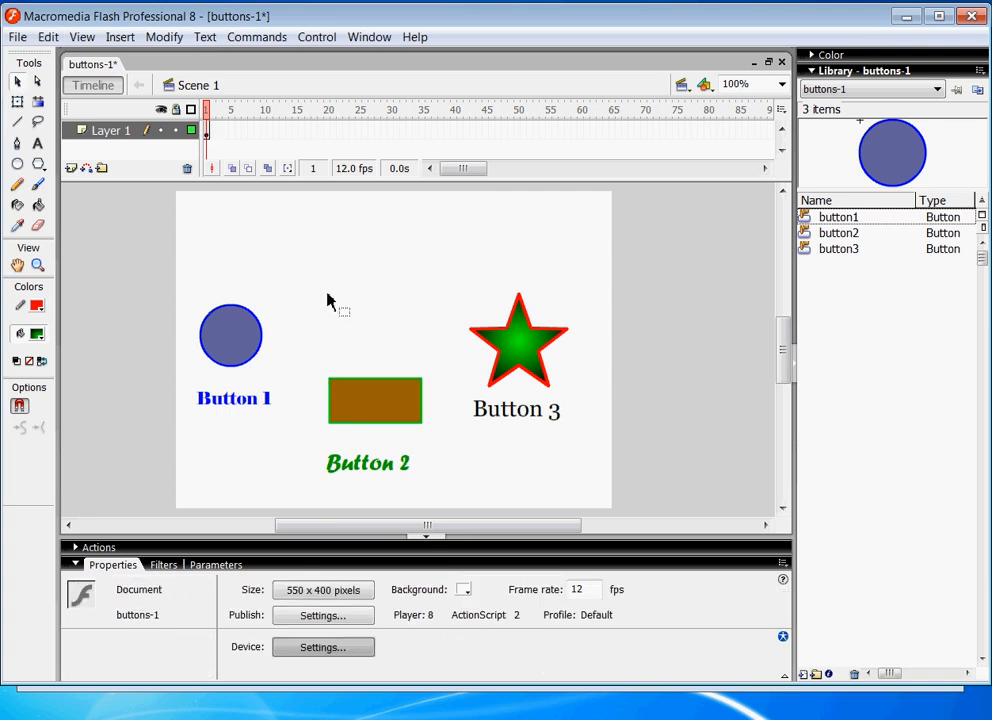
key("ctrl+Return")
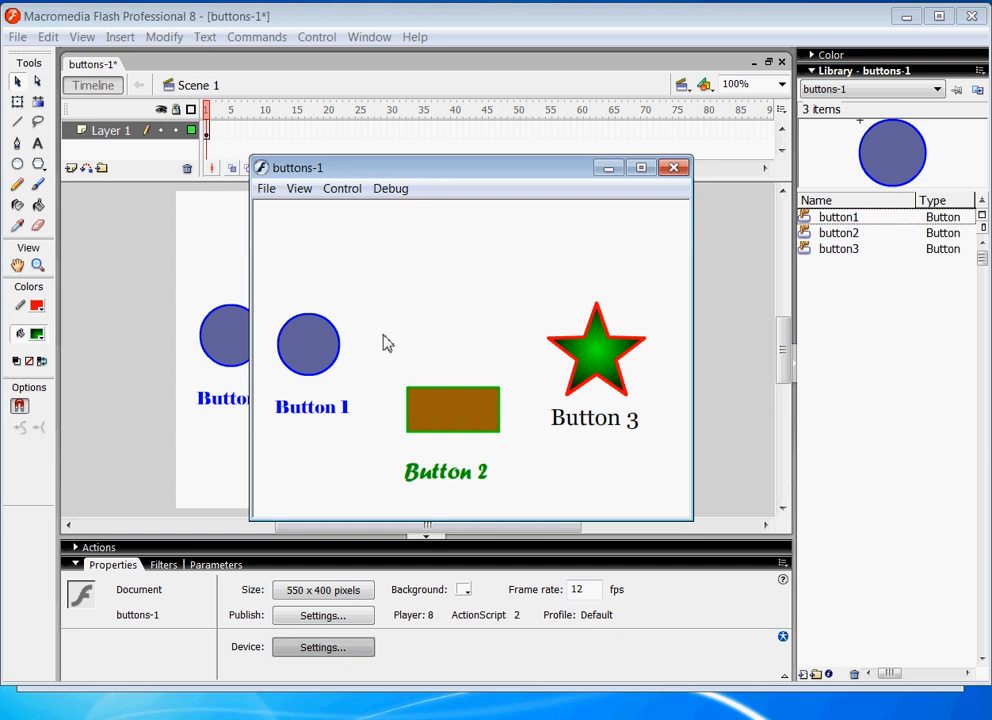
left_click(311, 350)
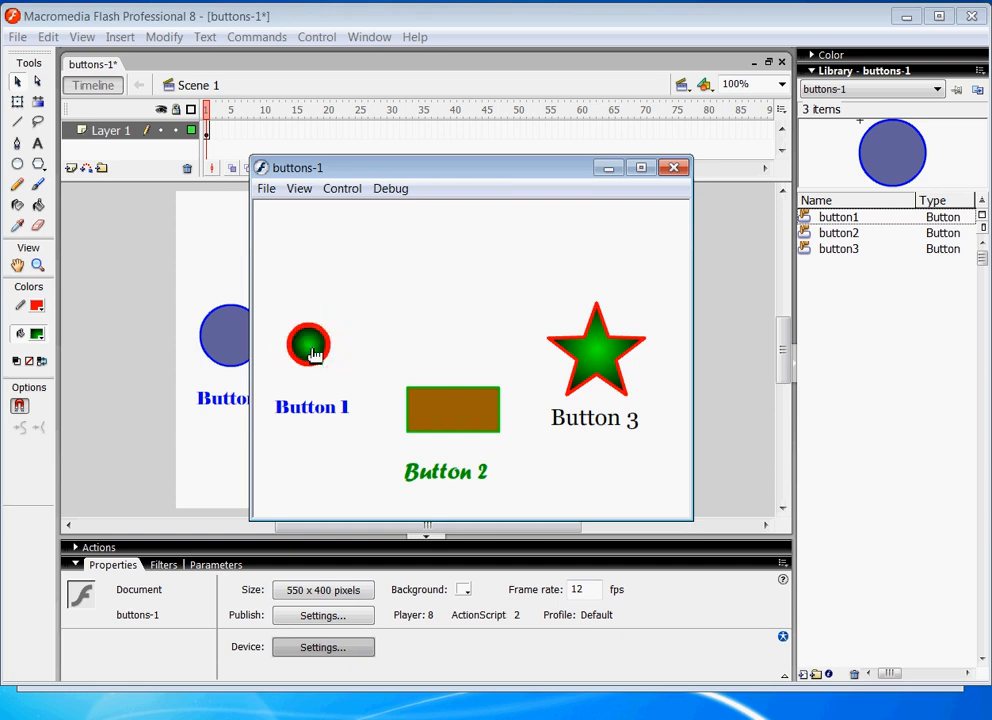
left_click(673, 167)
Open button2 for editing, insert a keyframe in its Over state and rotate the rectangle 90 degrees to stand upright
left_click(378, 415)
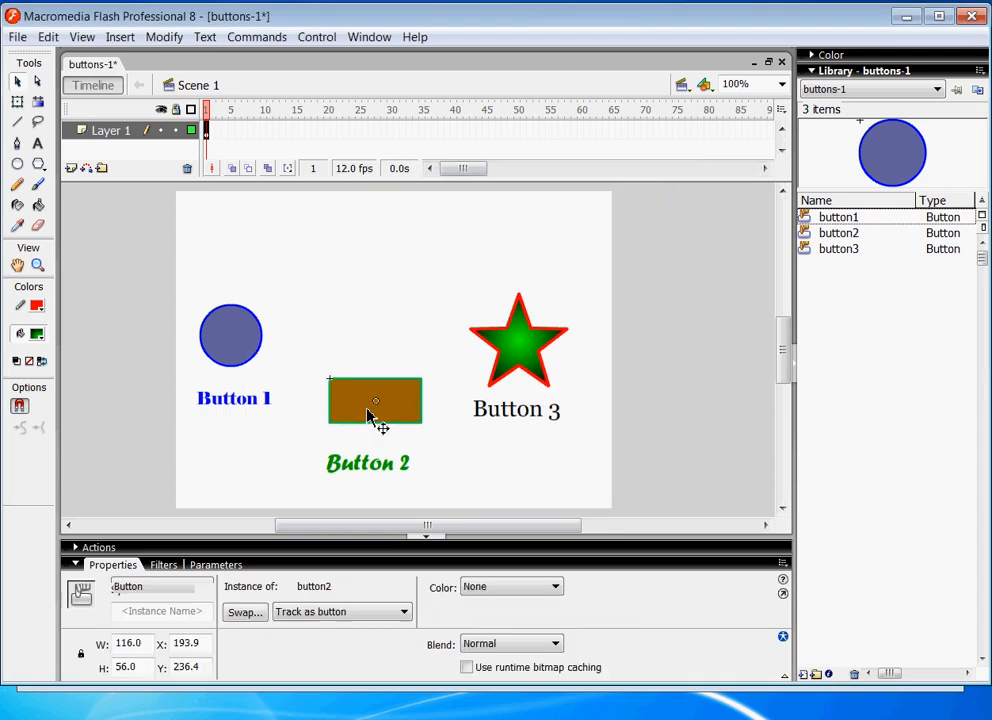
left_click(812, 238)
double_click(810, 238)
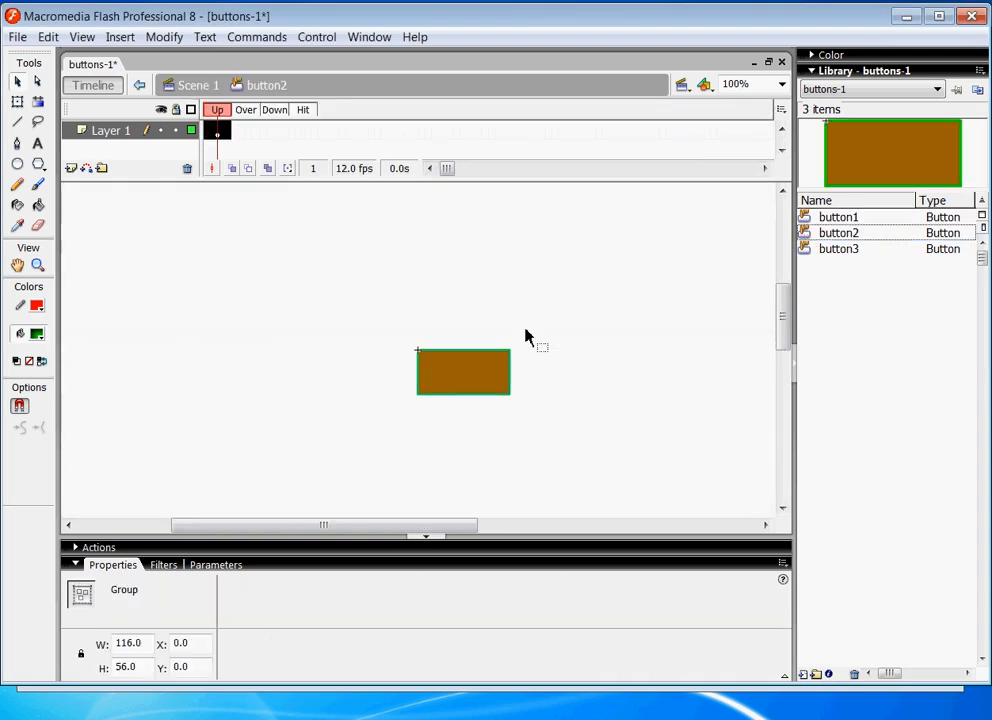
left_click(252, 134)
right_click(255, 140)
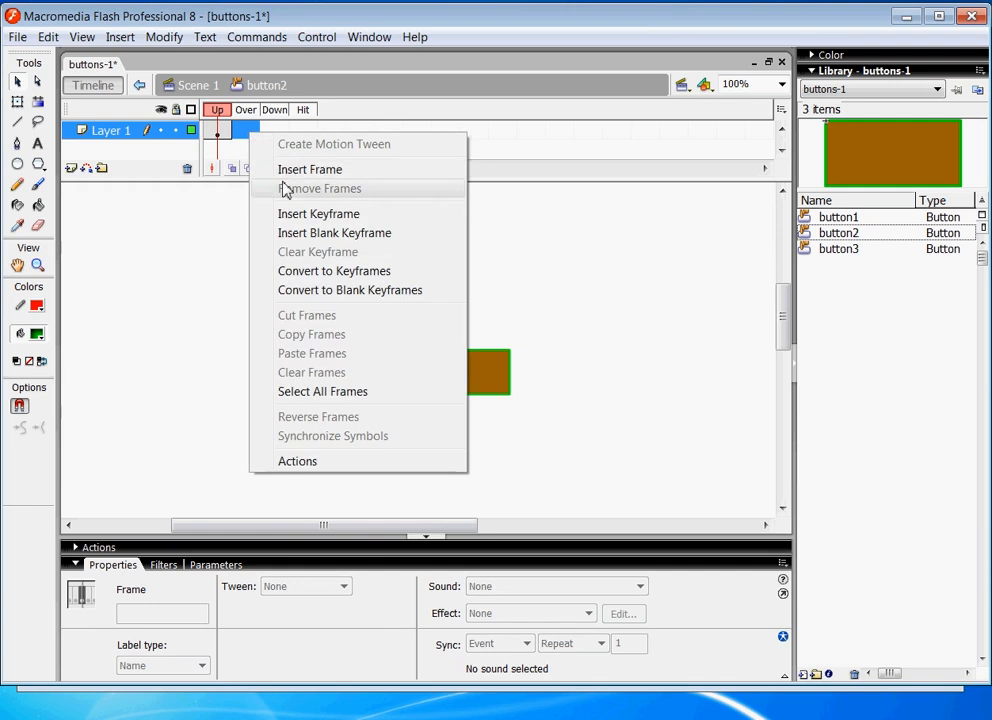
left_click(297, 215)
left_click(19, 102)
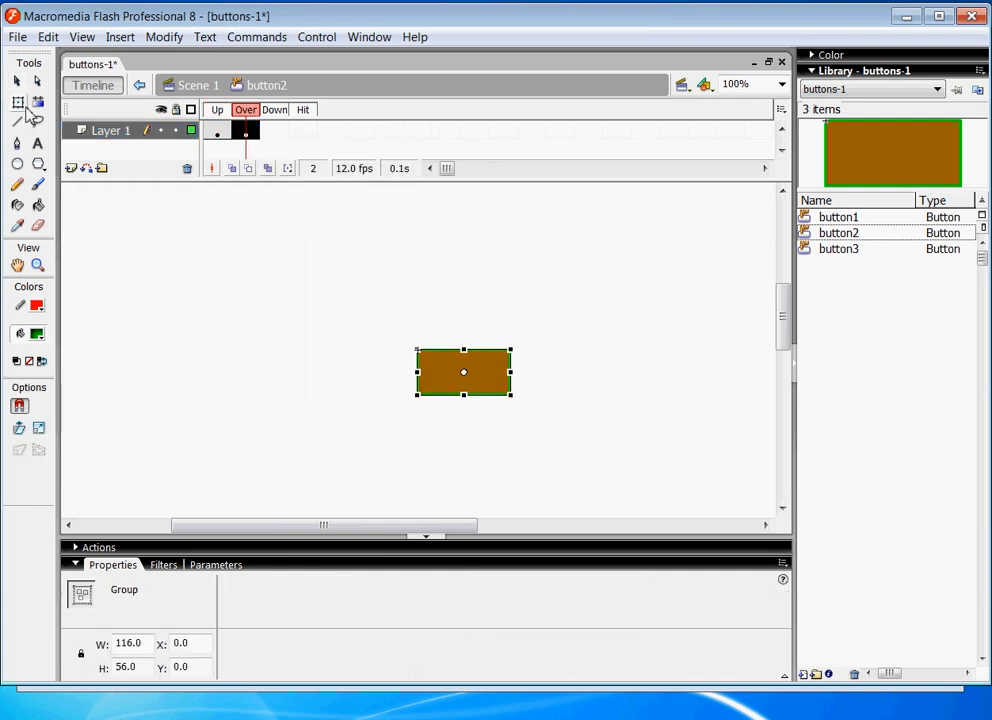
left_click_drag(421, 341, 493, 303)
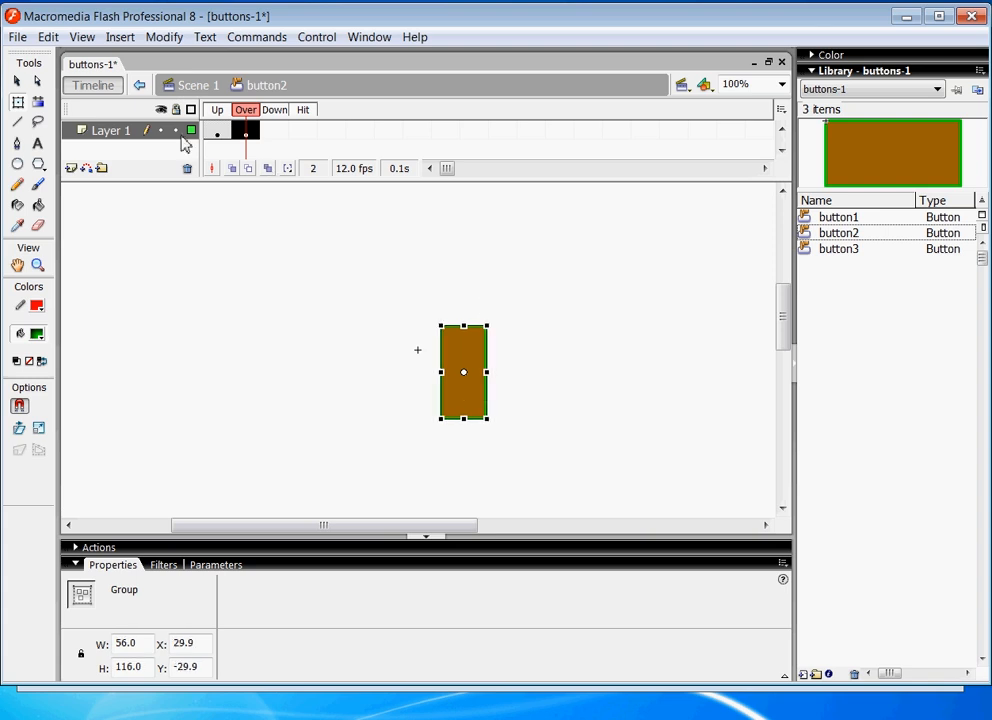
left_click(274, 132)
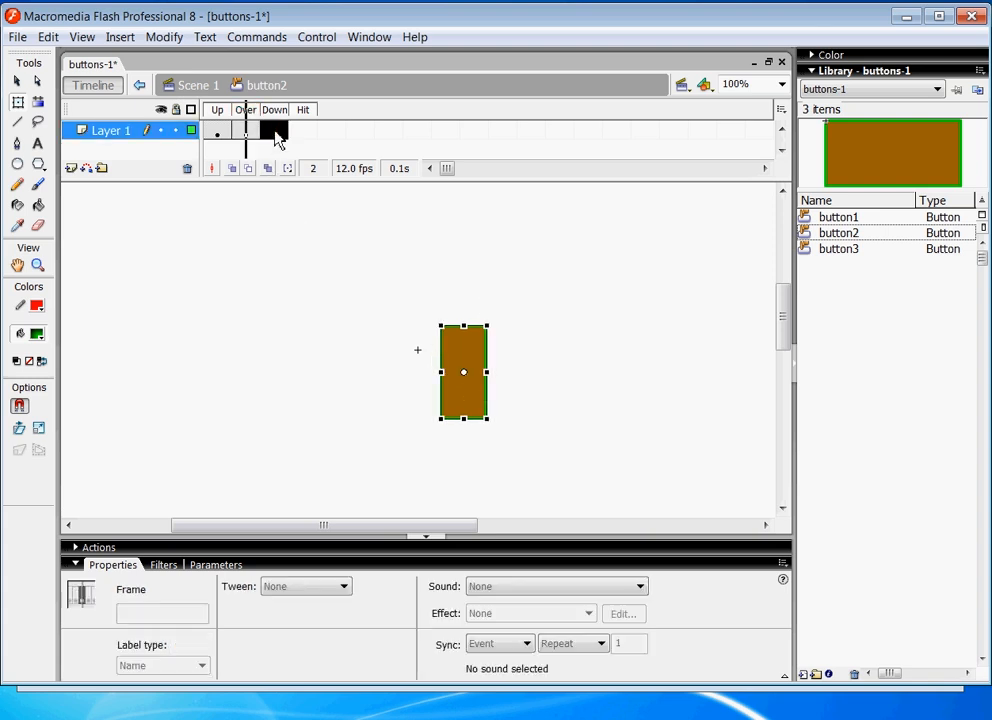
left_click(15, 100)
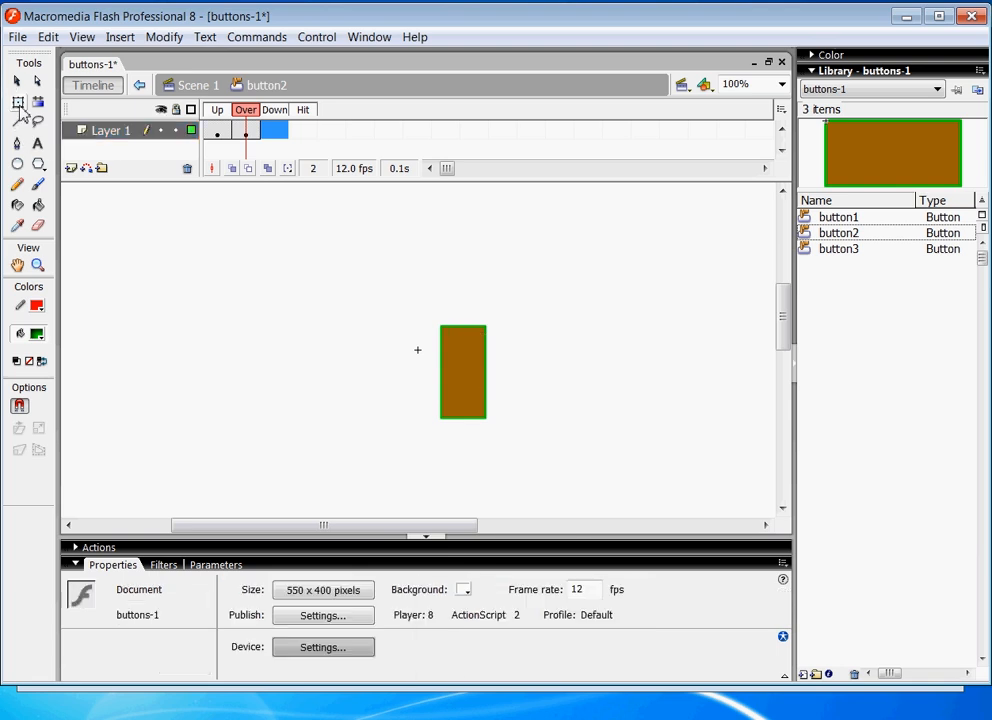
left_click(455, 343)
left_click_drag(487, 312, 587, 407)
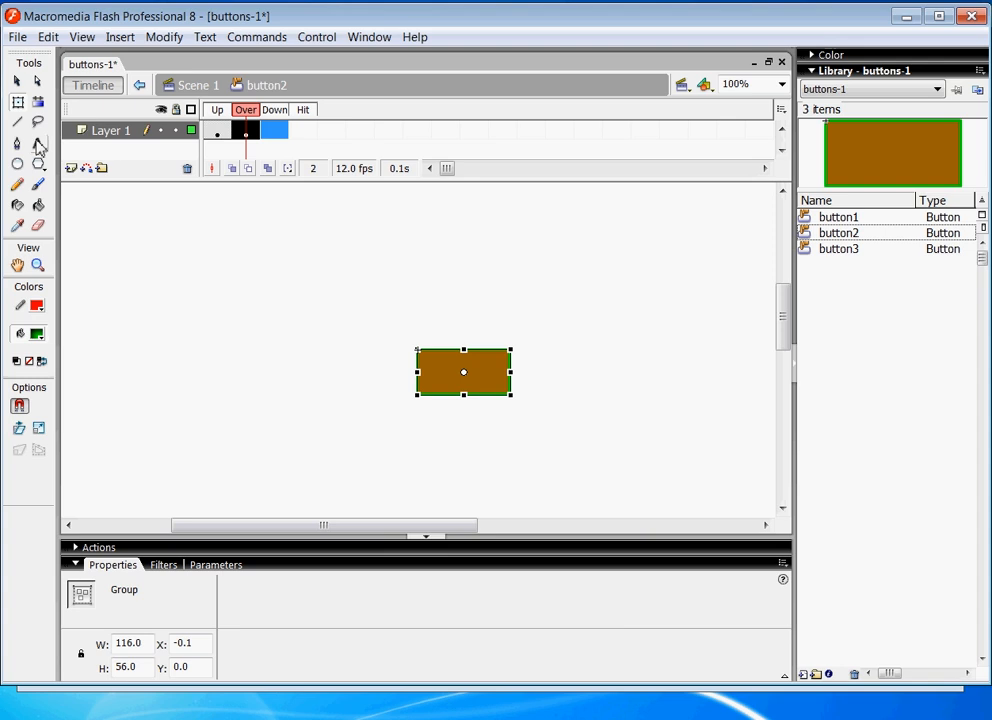
left_click(164, 37)
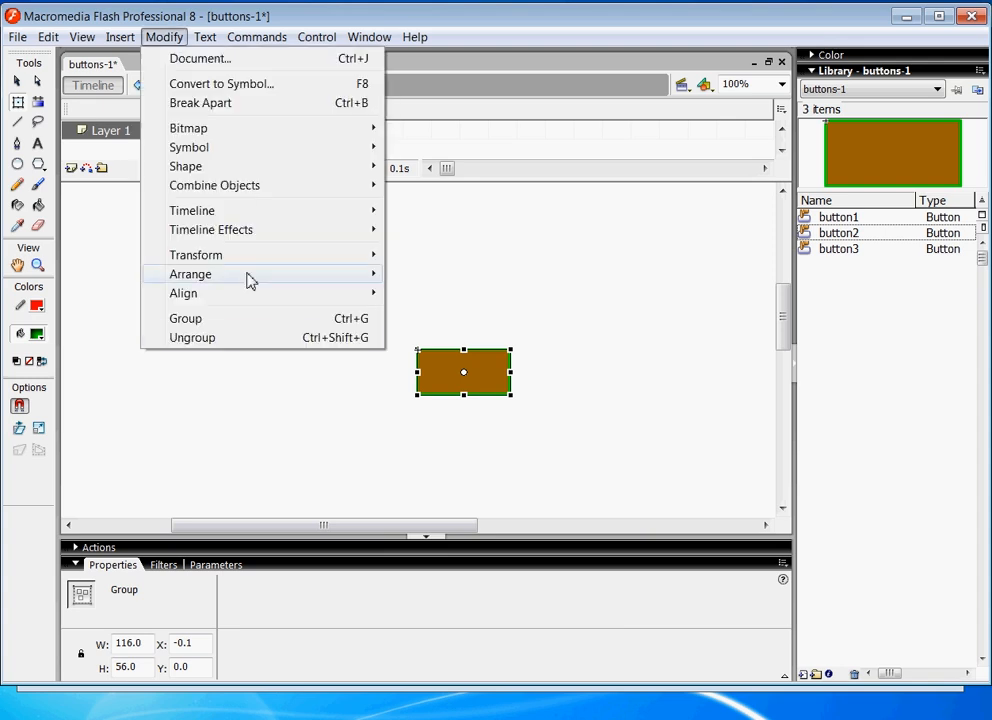
left_click(249, 340)
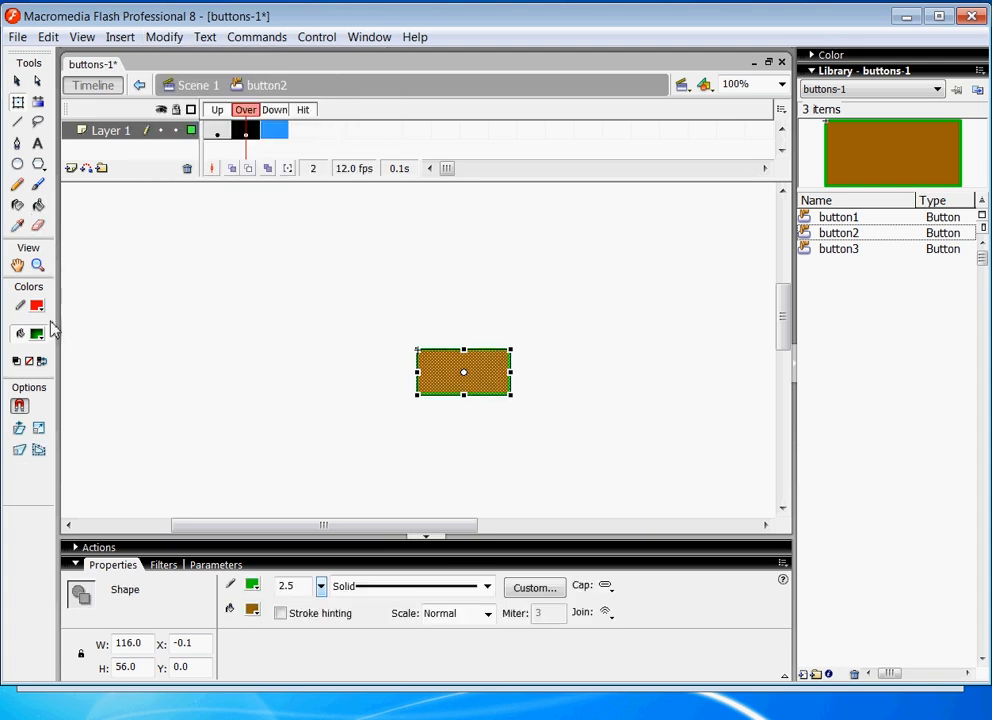
left_click(37, 333)
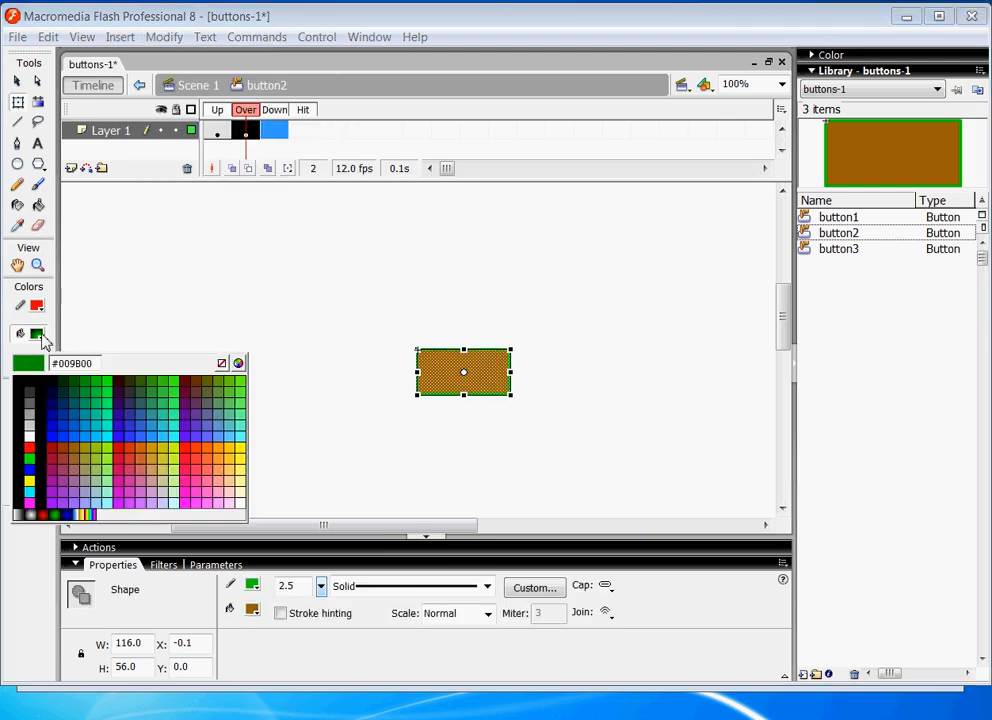
left_click(42, 514)
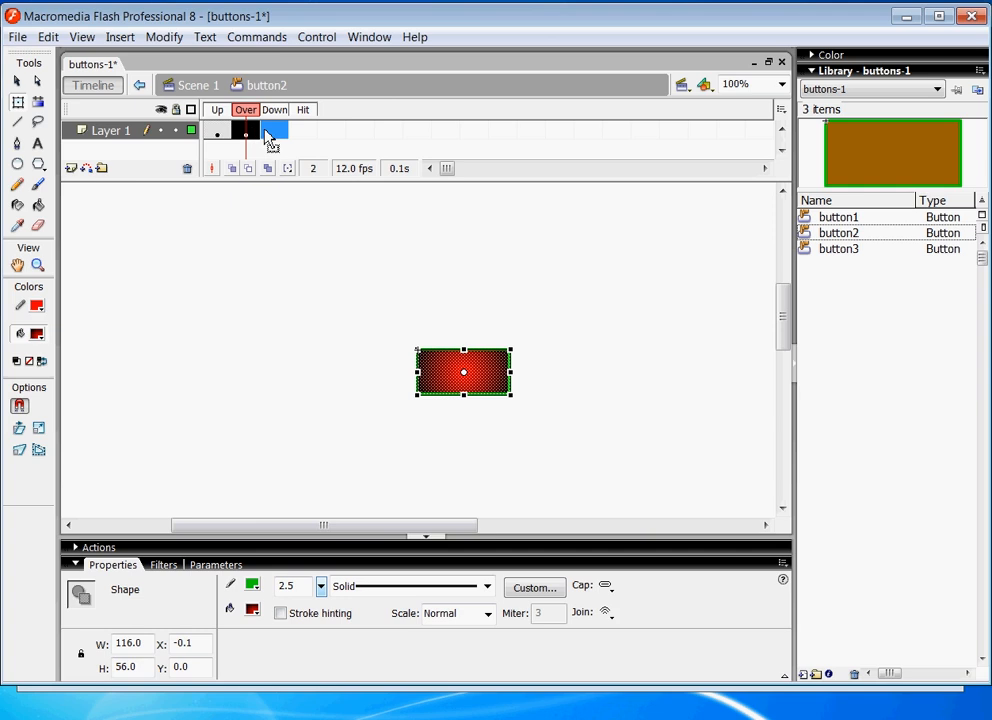
key("ctrl+z")
key("ctrl+z")
key("ctrl+z")
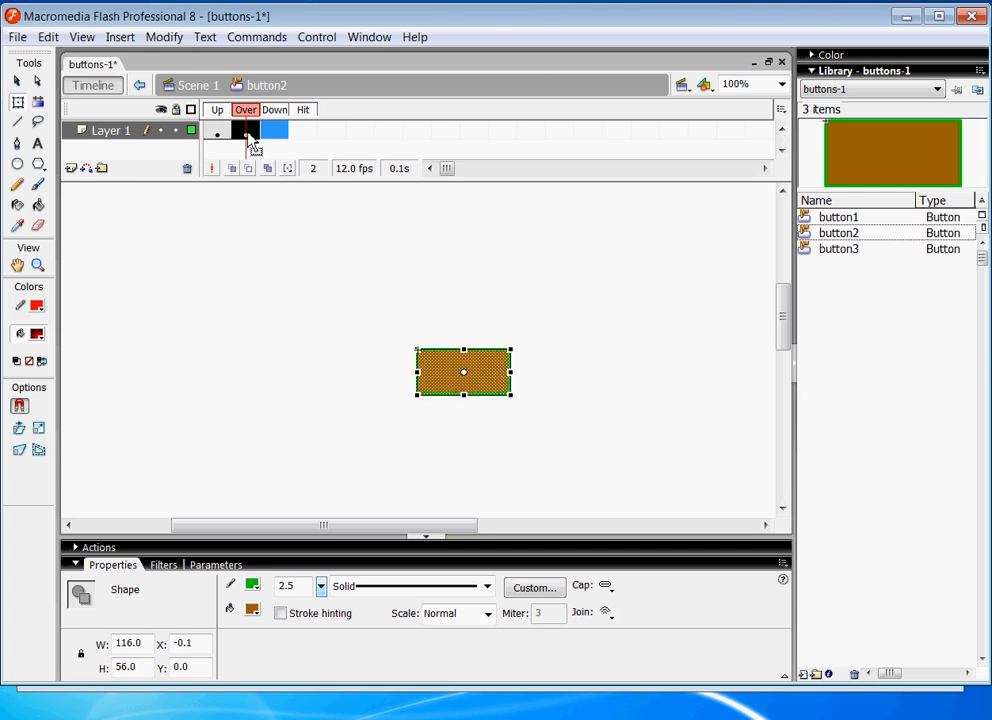
Insert a keyframe in the Down state of button2 and rotate its rectangle 90 degrees back to horizontal
left_click(274, 130)
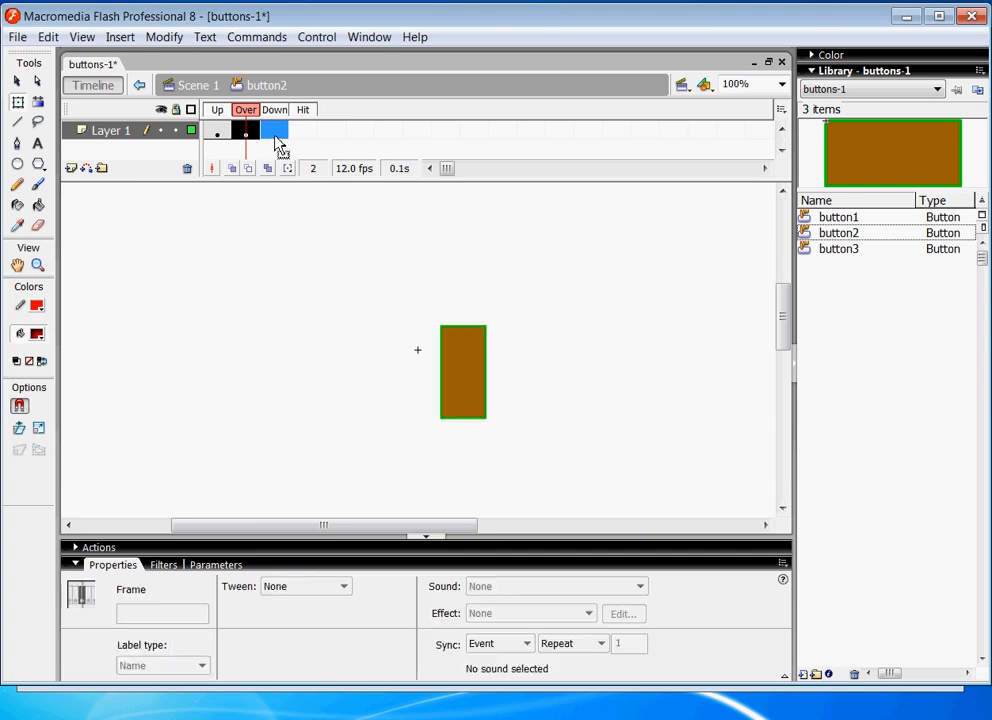
right_click(273, 130)
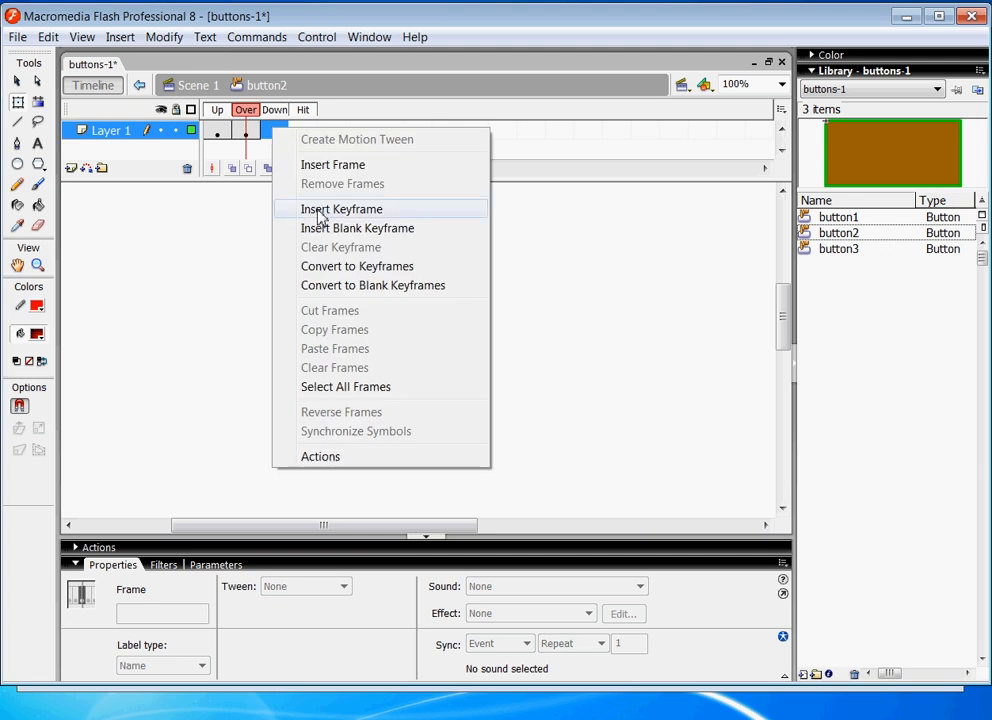
left_click(317, 212)
left_click(17, 102)
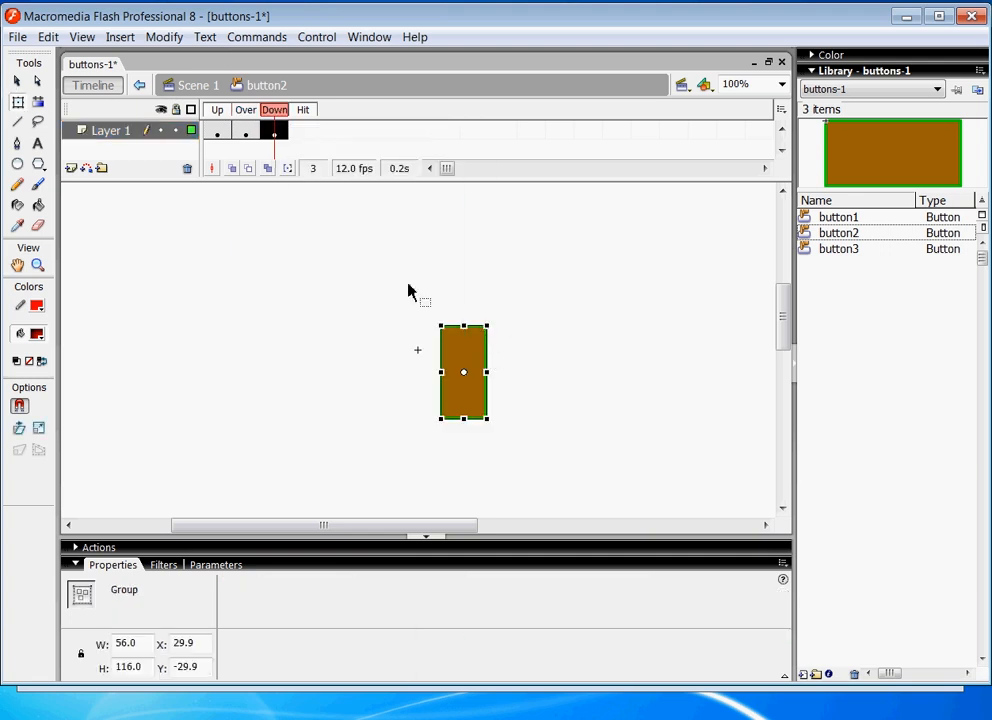
left_click_drag(493, 323, 575, 410)
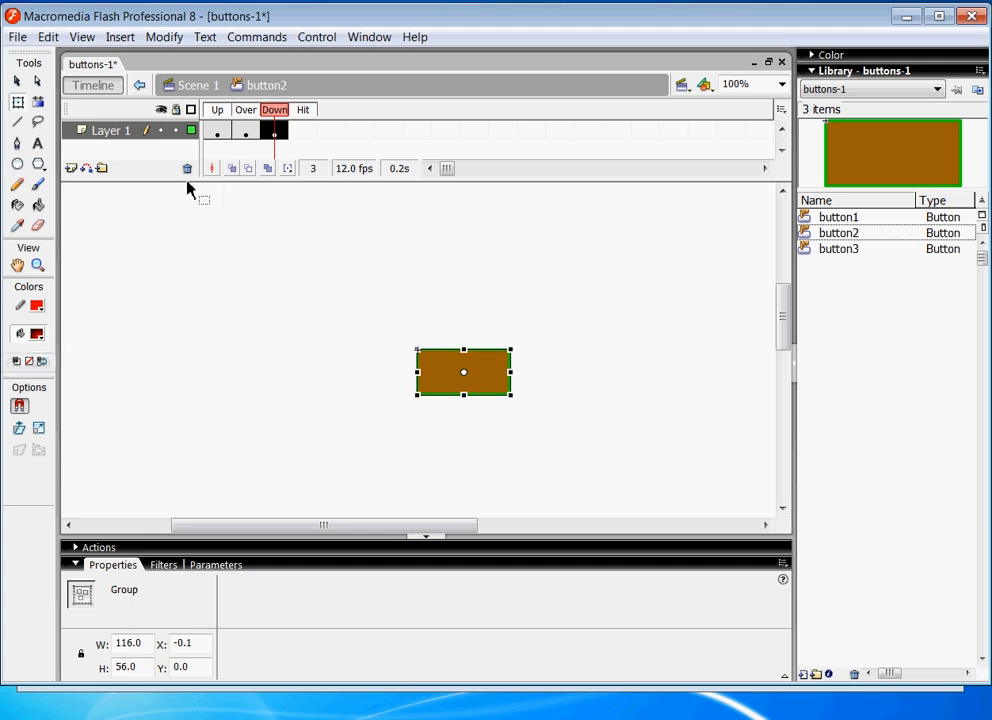
Ungroup the Down rectangle, fill it with the red radial gradient using the Paint Bucket, and go back to the Up state
left_click(38, 204)
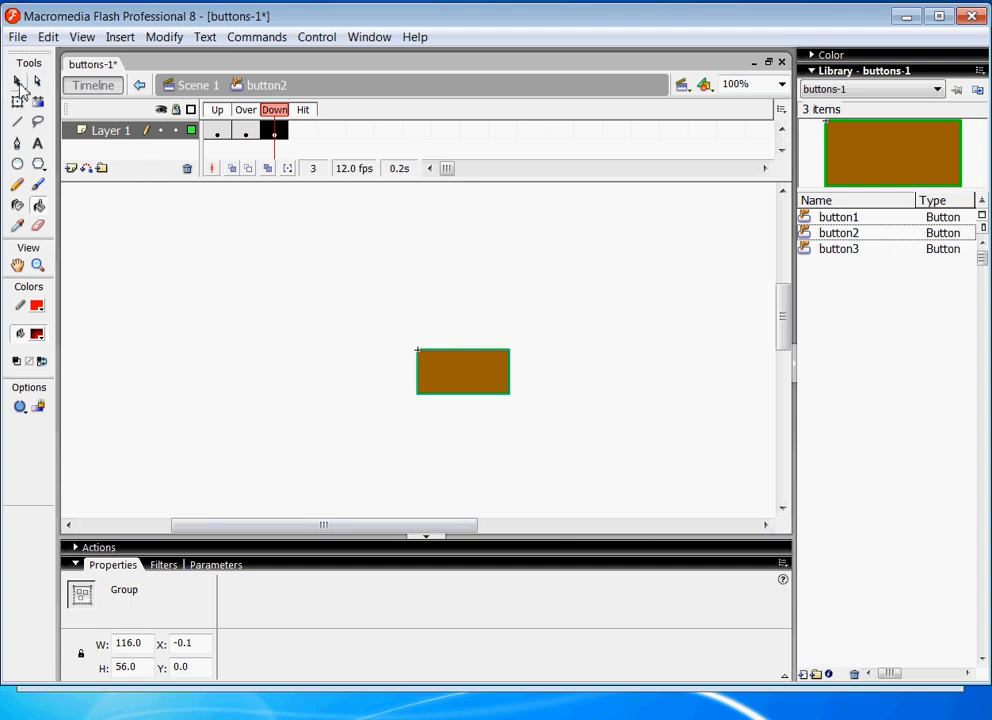
left_click(18, 83)
left_click(163, 40)
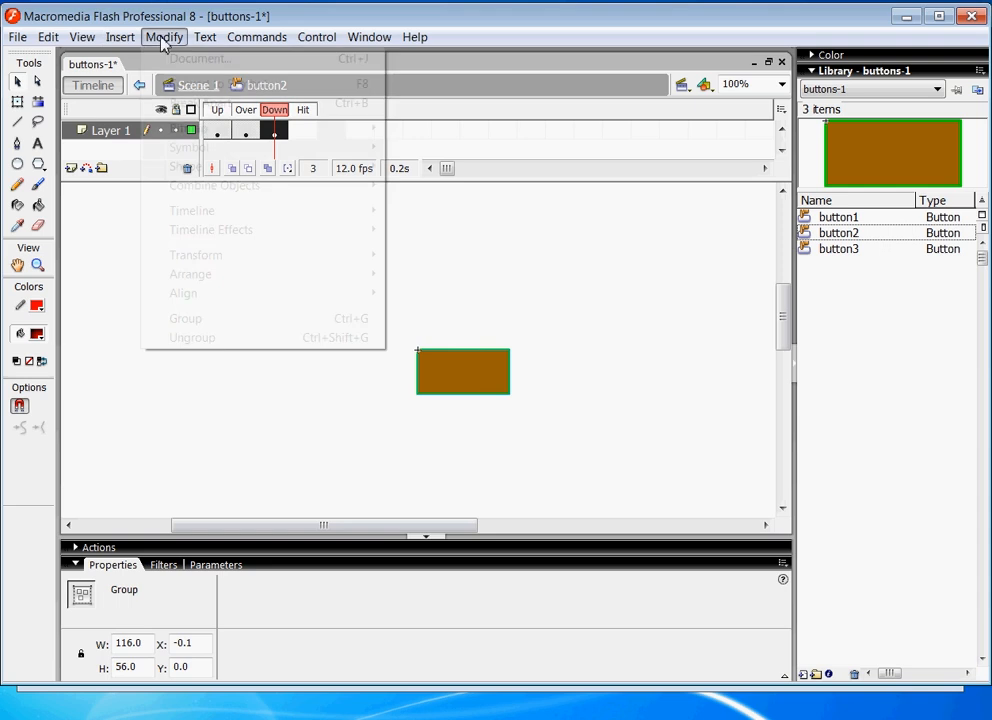
left_click(202, 338)
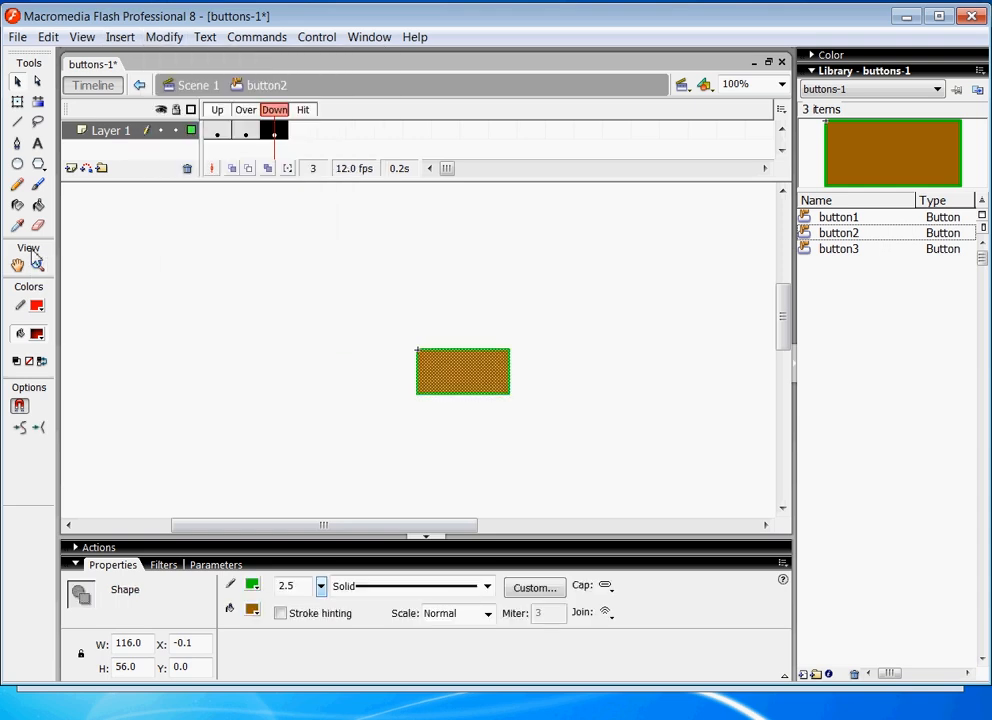
left_click(38, 204)
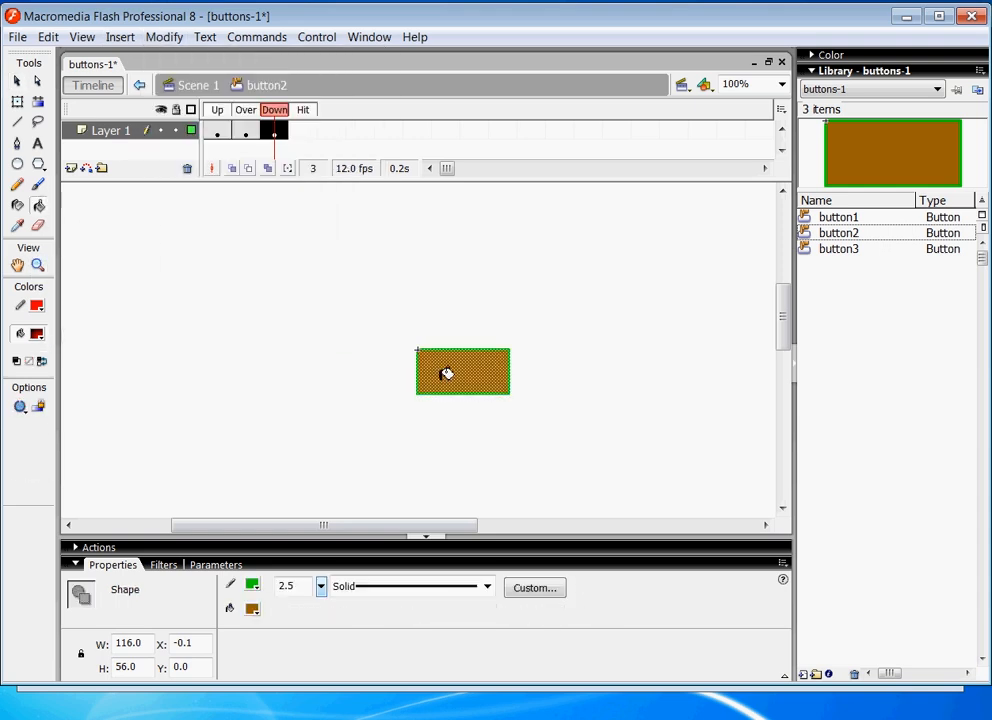
left_click(446, 373)
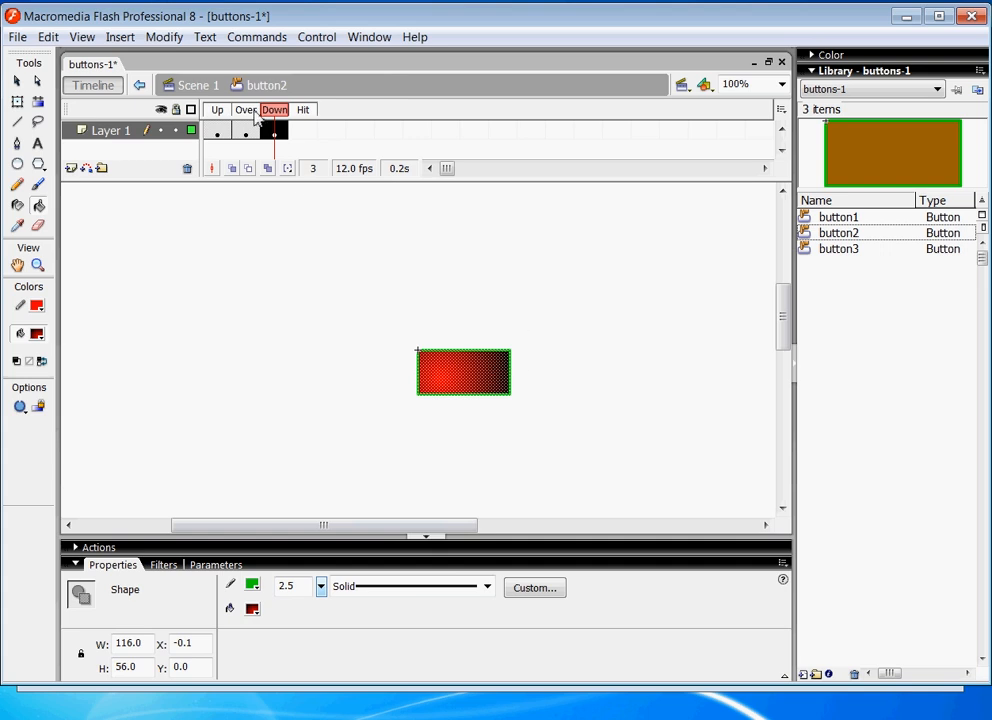
left_click(218, 133)
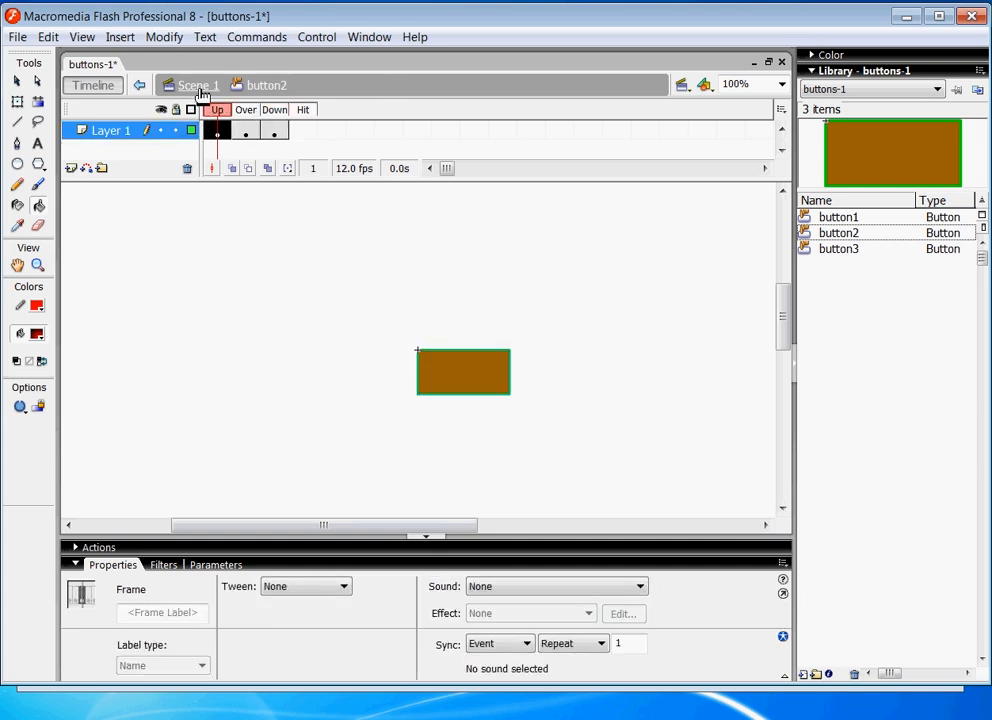
Return to Scene 1, test the movie, try the Down state of the rectangle button, and close the preview
left_click(198, 86)
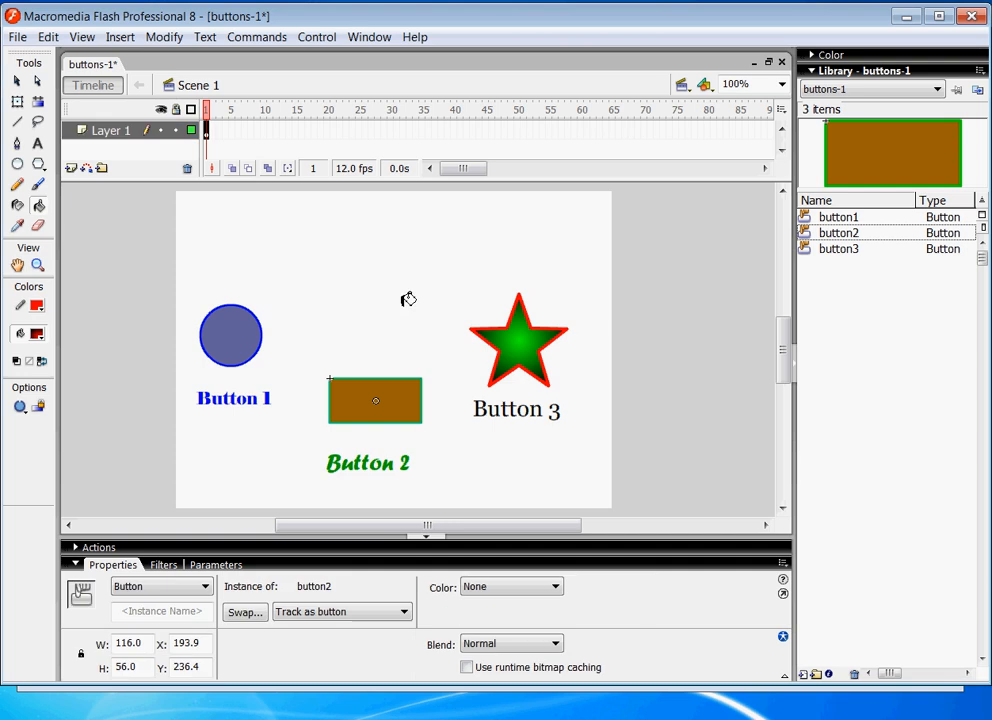
key("ctrl+Return")
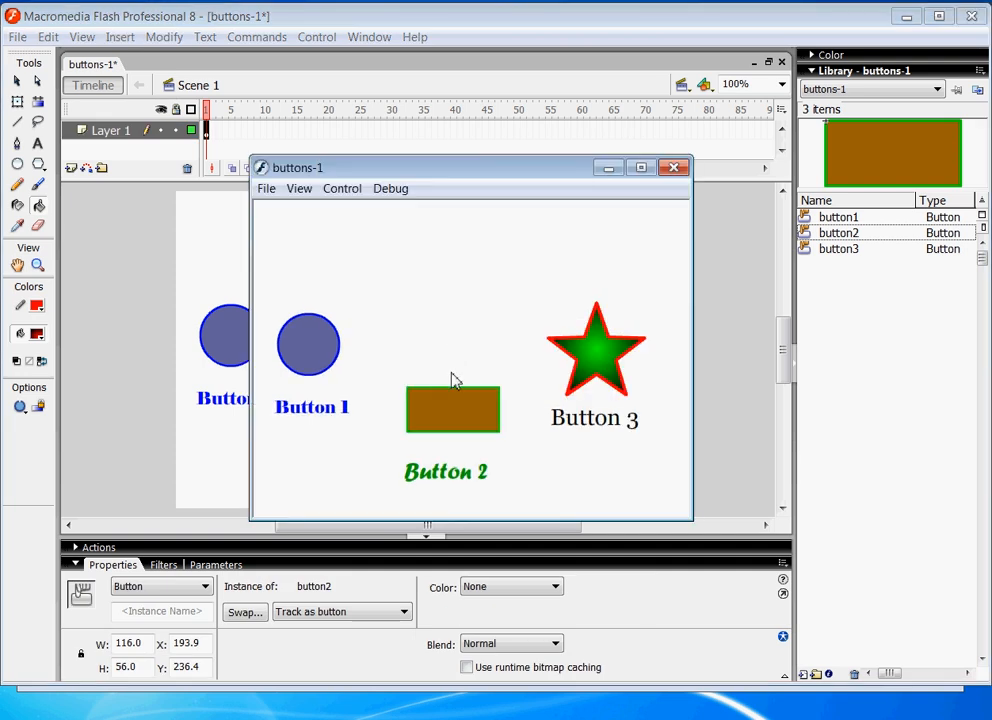
left_click(447, 413)
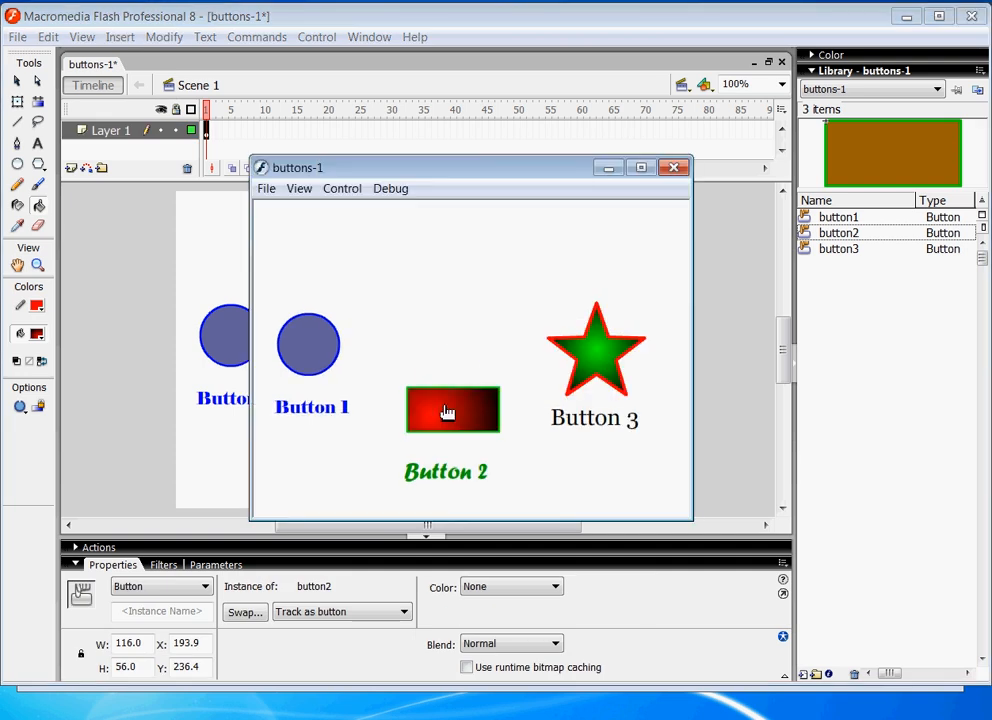
left_click(673, 172)
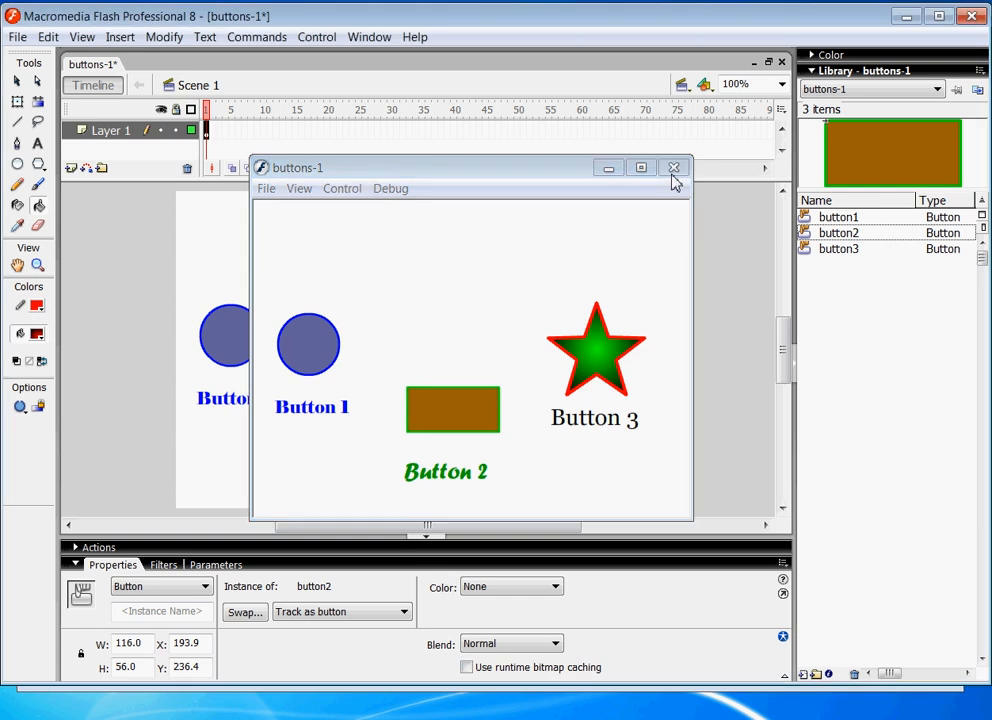
Open button3 for editing, insert a keyframe in its Over state and rotate the star about 45 degrees counterclockwise
double_click(806, 252)
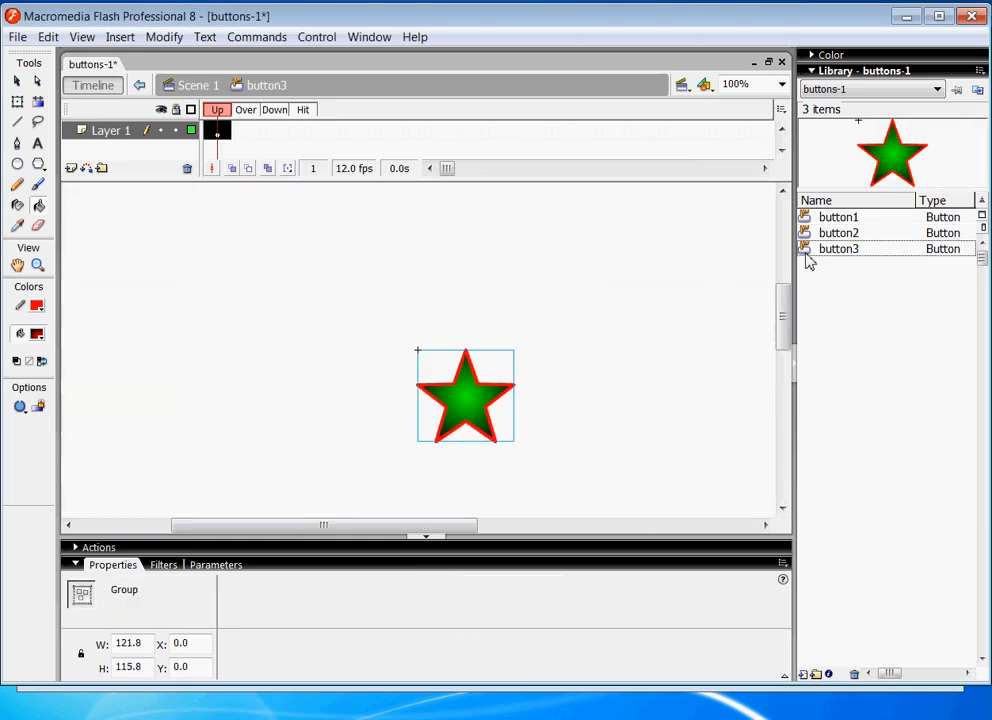
right_click(246, 131)
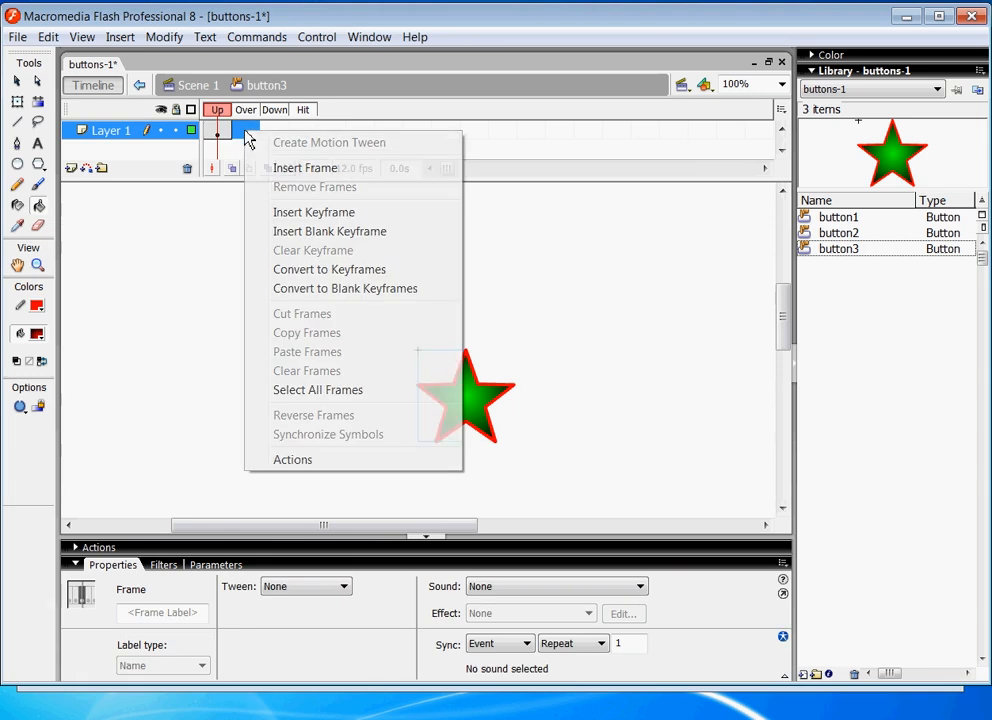
left_click(285, 212)
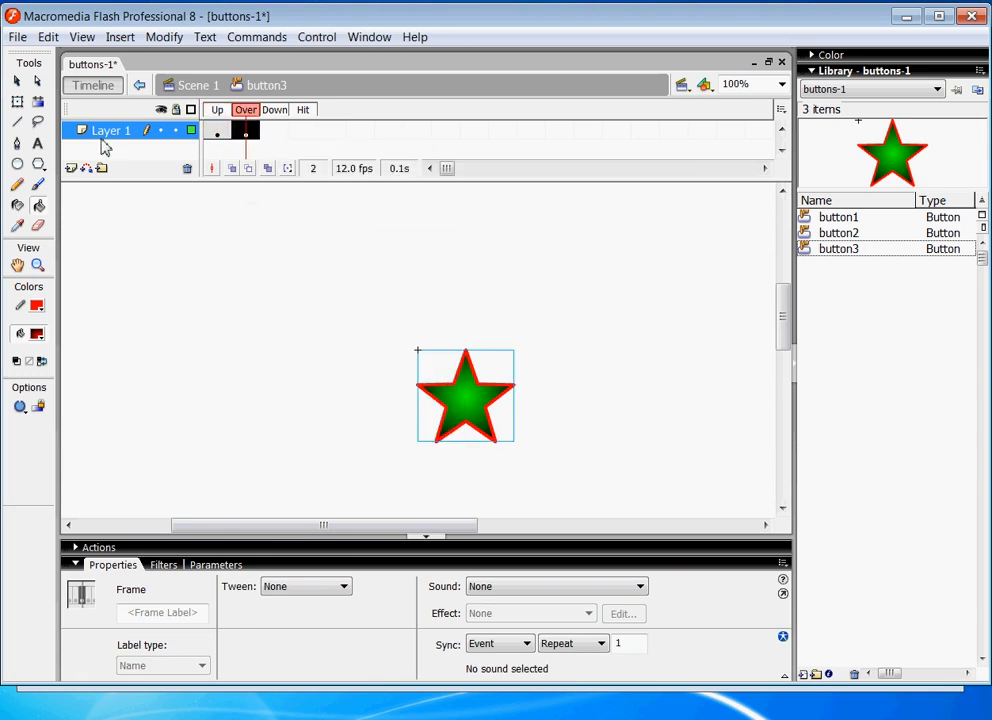
left_click(18, 102)
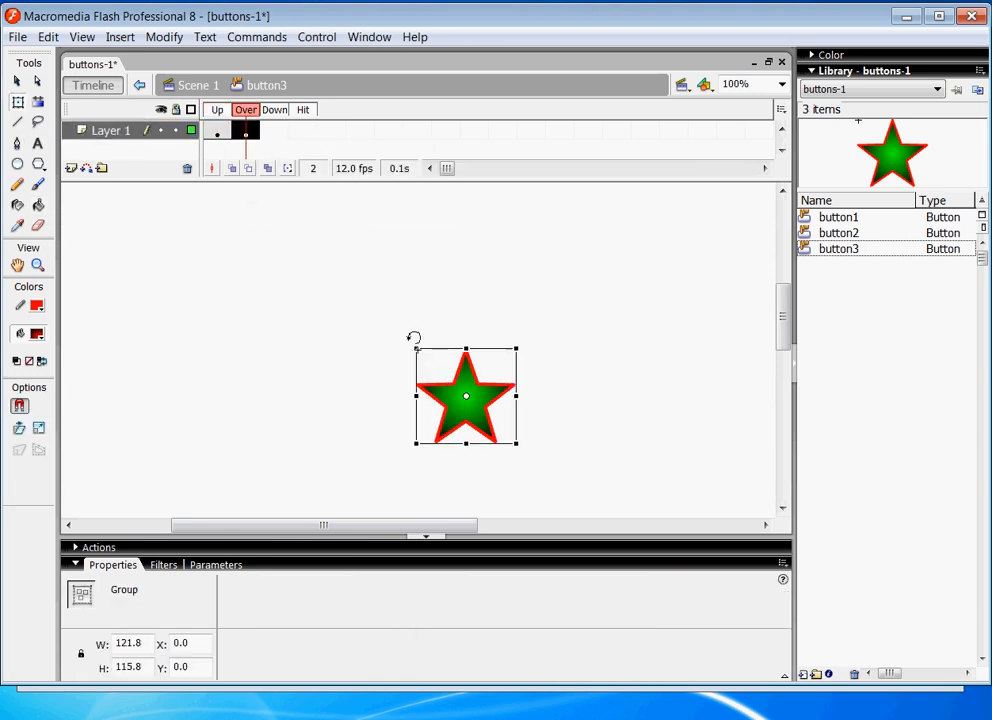
left_click_drag(413, 338, 376, 332)
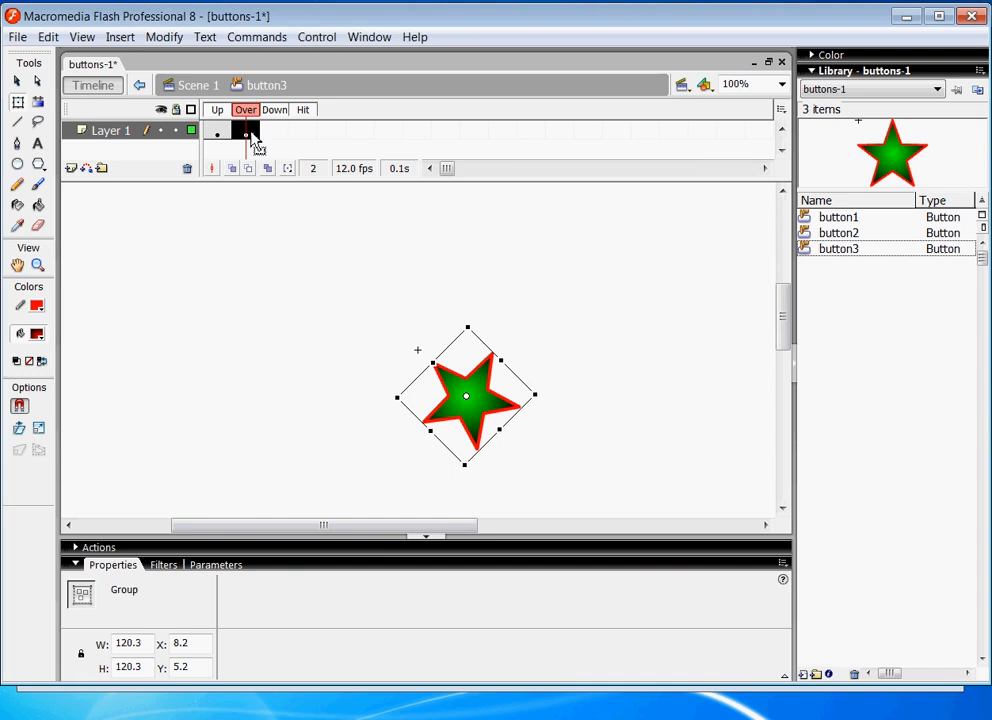
Insert a keyframe in the Down state of button3, rotate its star and enlarge it to about 196 by 190 pixels
left_click(274, 131)
right_click(275, 131)
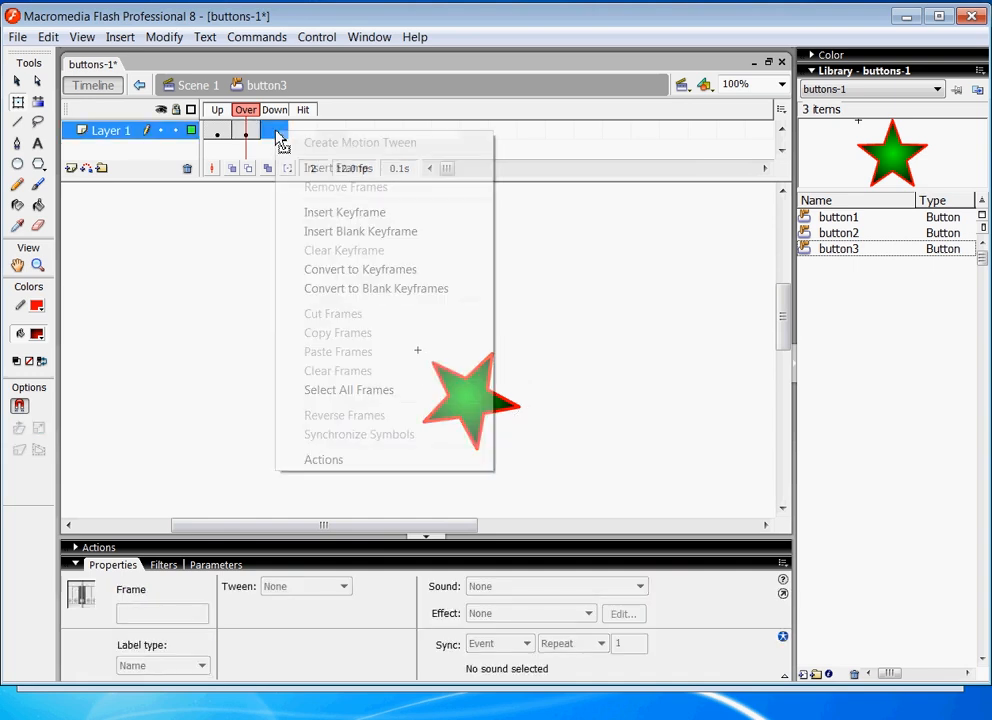
left_click(320, 212)
left_click_drag(475, 313, 432, 323)
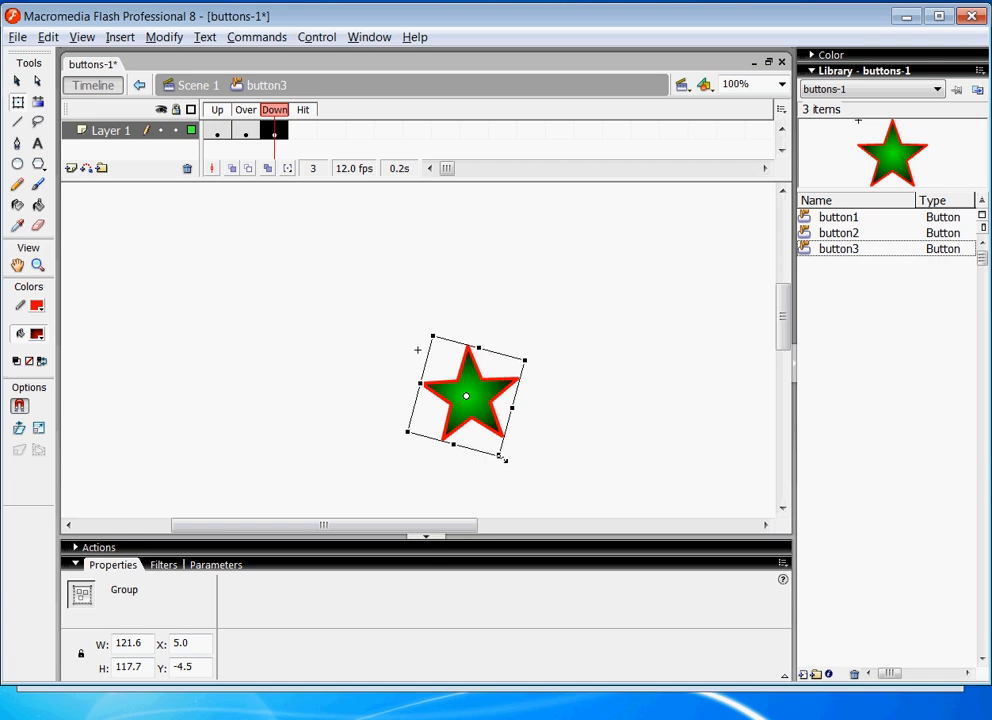
left_click_drag(503, 469, 522, 495)
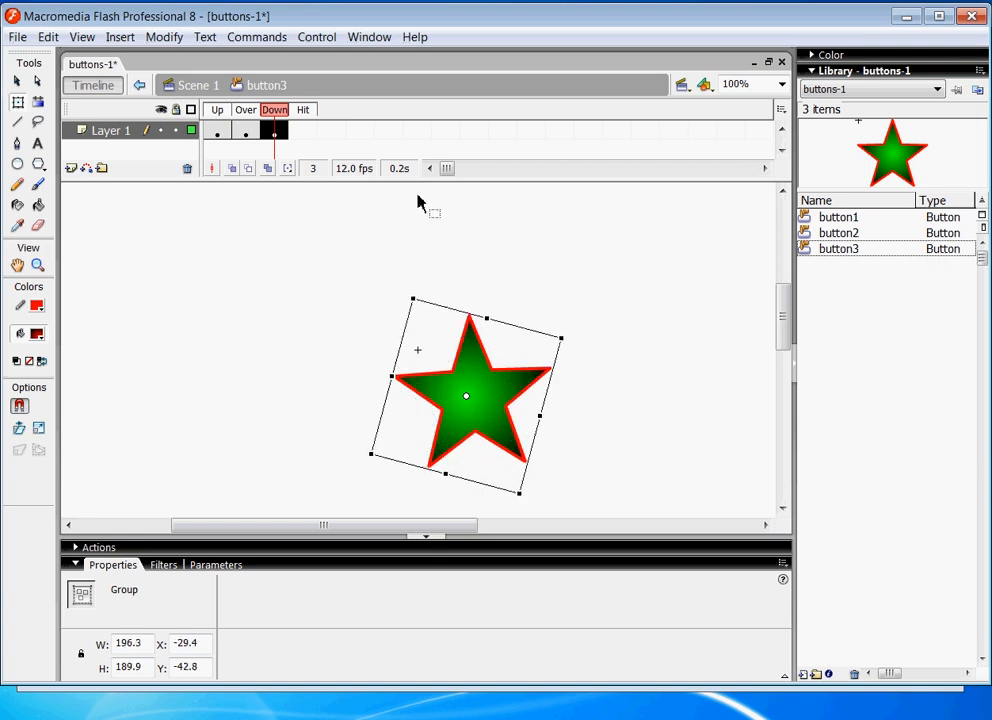
Return from button3 to Scene 1, test the movie, try the star button, and close the preview
left_click(310, 133)
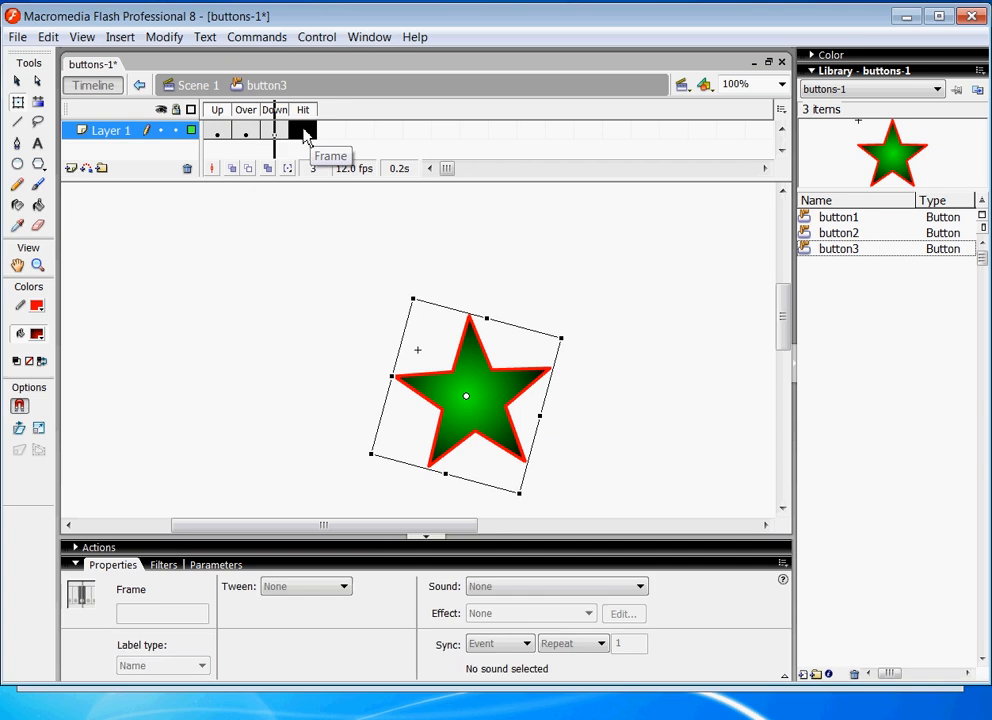
left_click(195, 88)
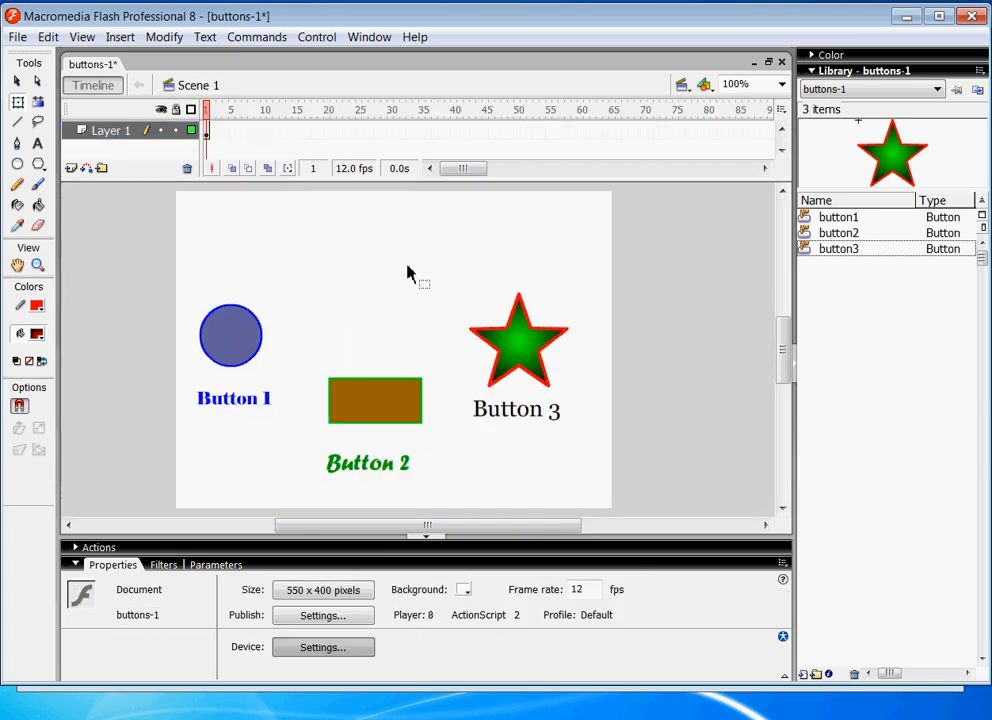
key("ctrl+Return")
mouse_move(616, 388)
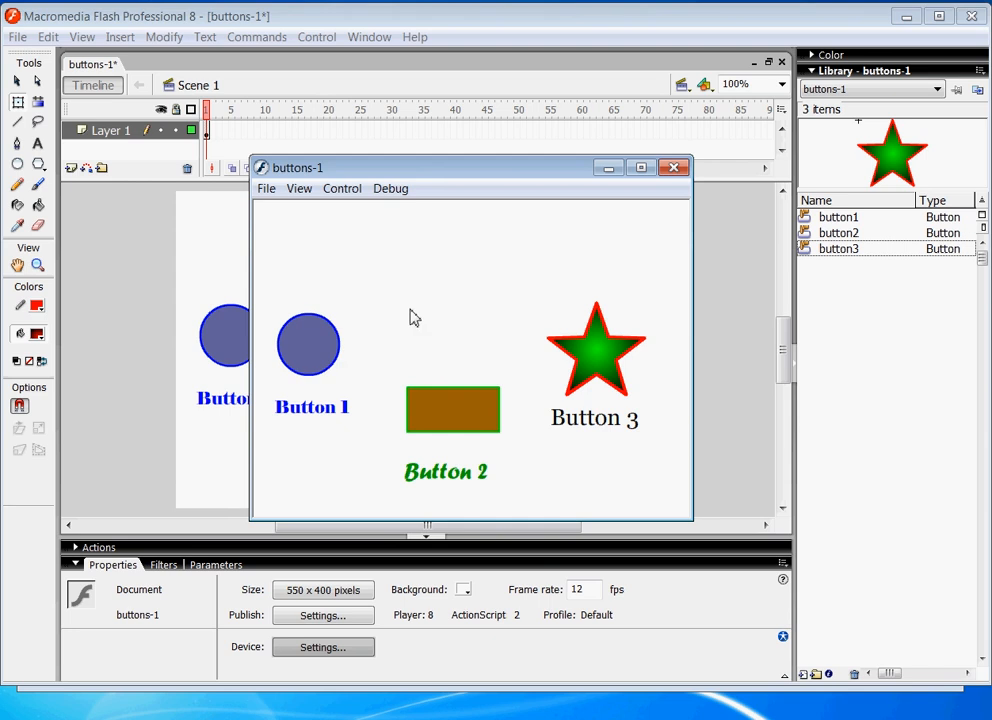
left_click(674, 167)
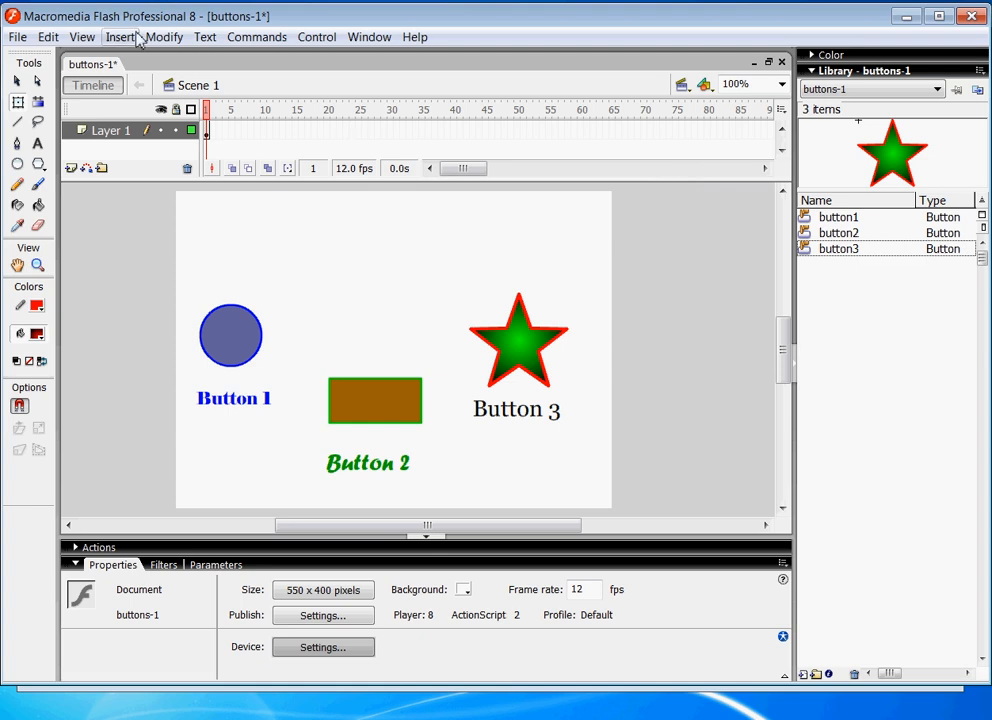
Save the buttons-1 document and look at its movie export options
left_click(17, 37)
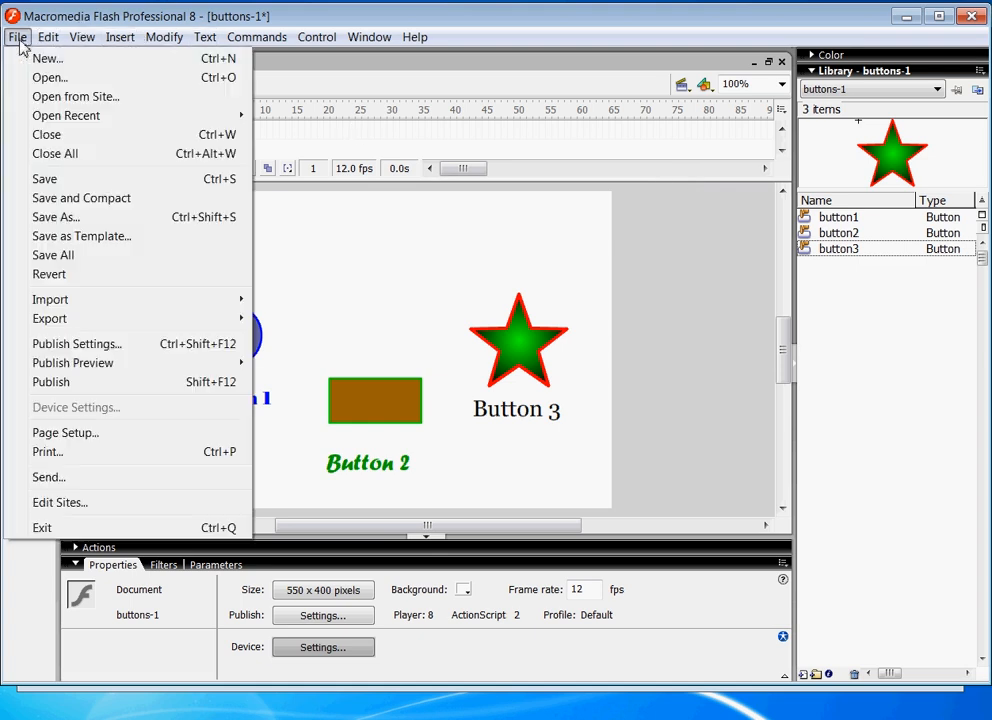
left_click(44, 178)
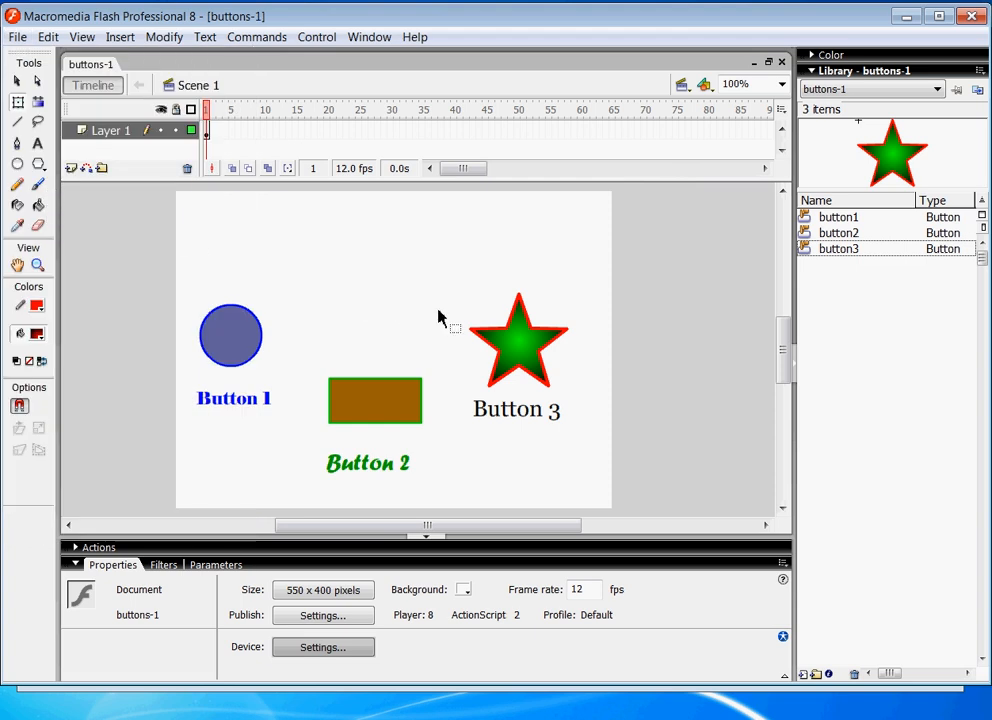
left_click(17, 37)
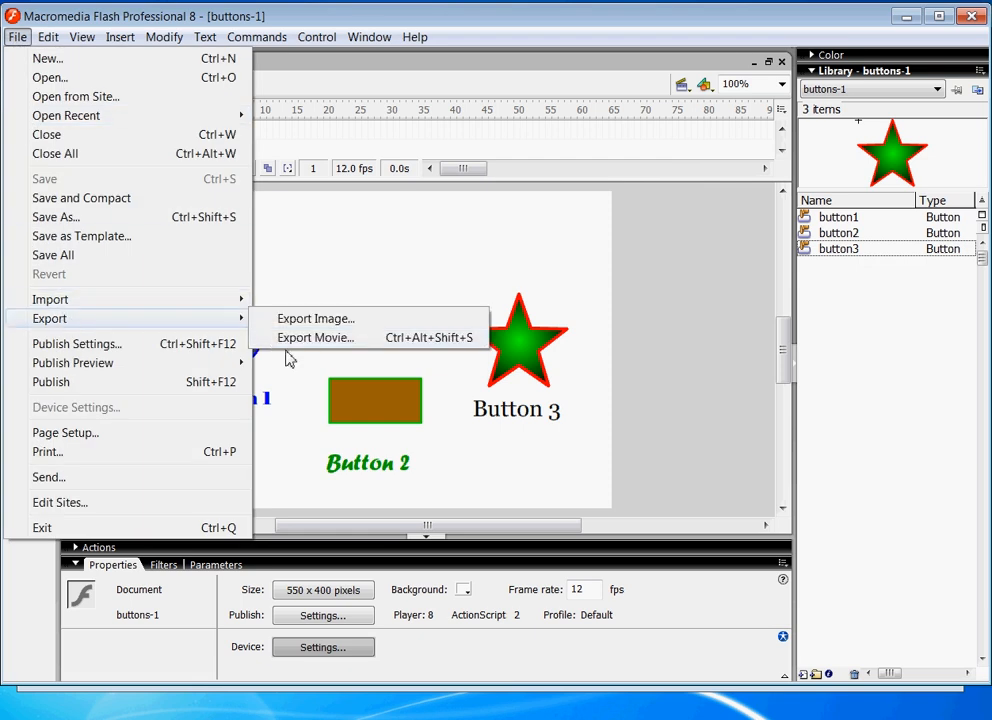
left_click(404, 265)
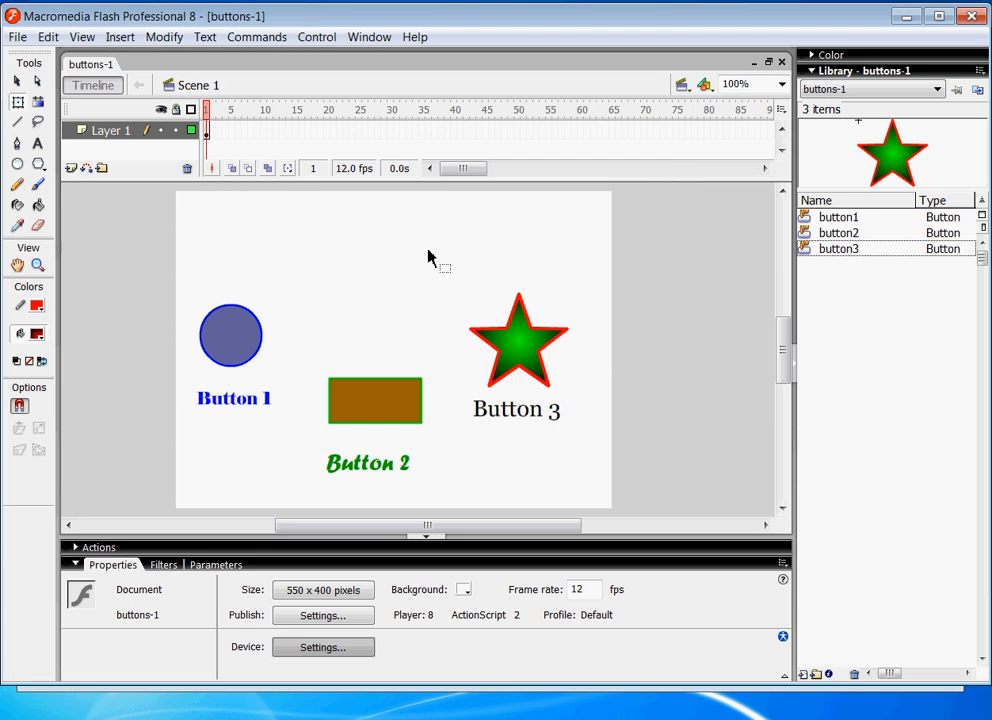
Test the saved movie once more, reposition the preview window to inspect the three buttons, and close it
key("ctrl+Return")
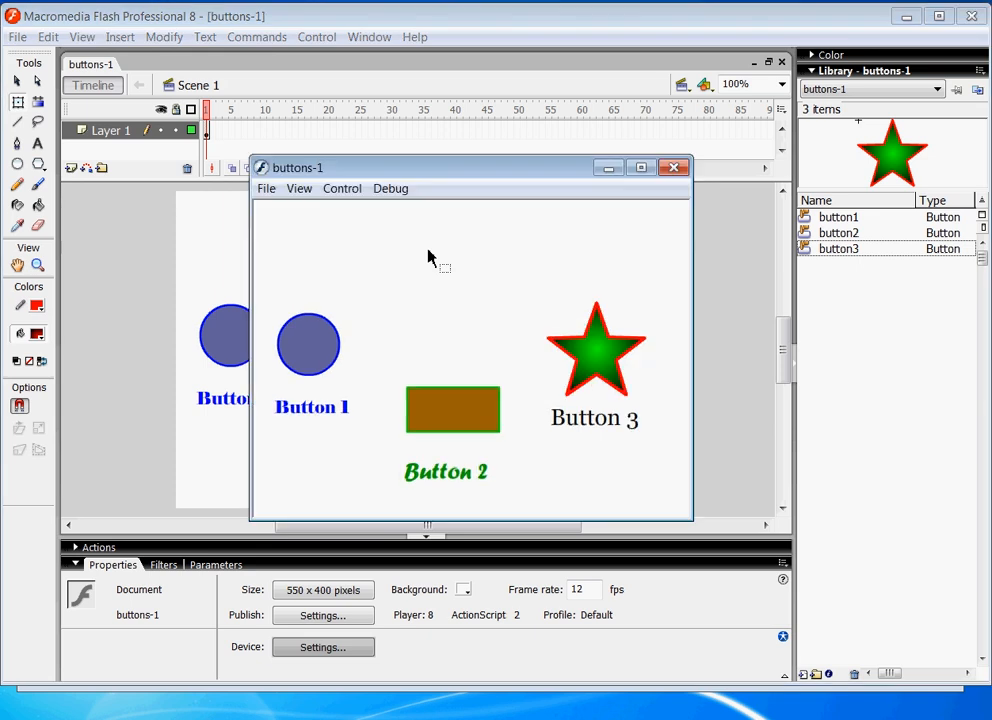
left_click_drag(427, 186, 390, 181)
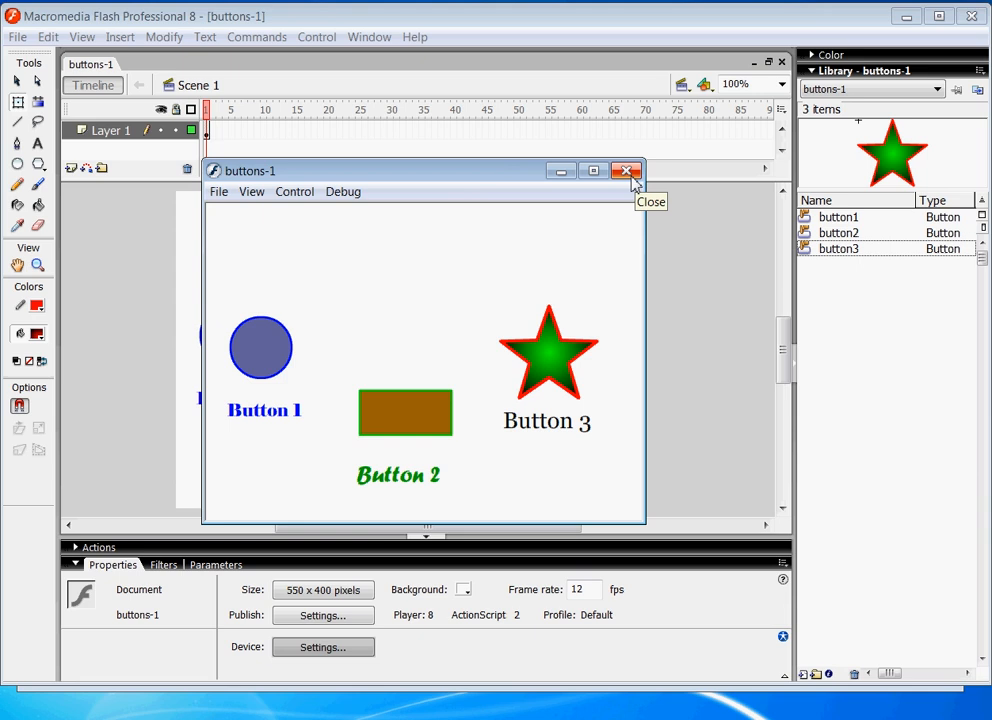
left_click_drag(492, 177, 454, 199)
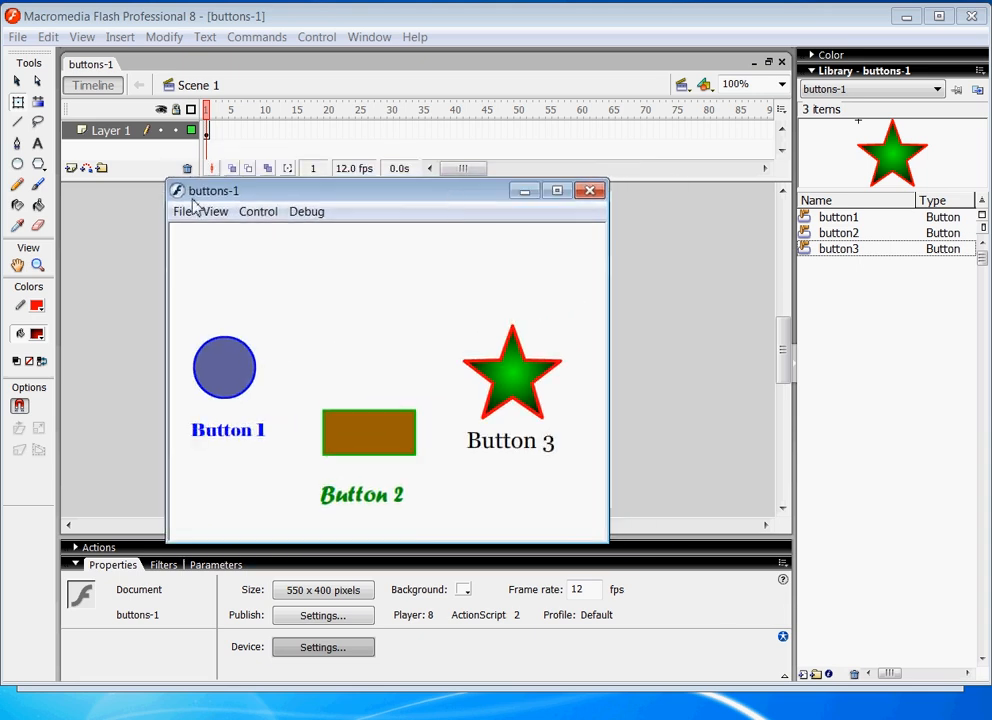
left_click(589, 192)
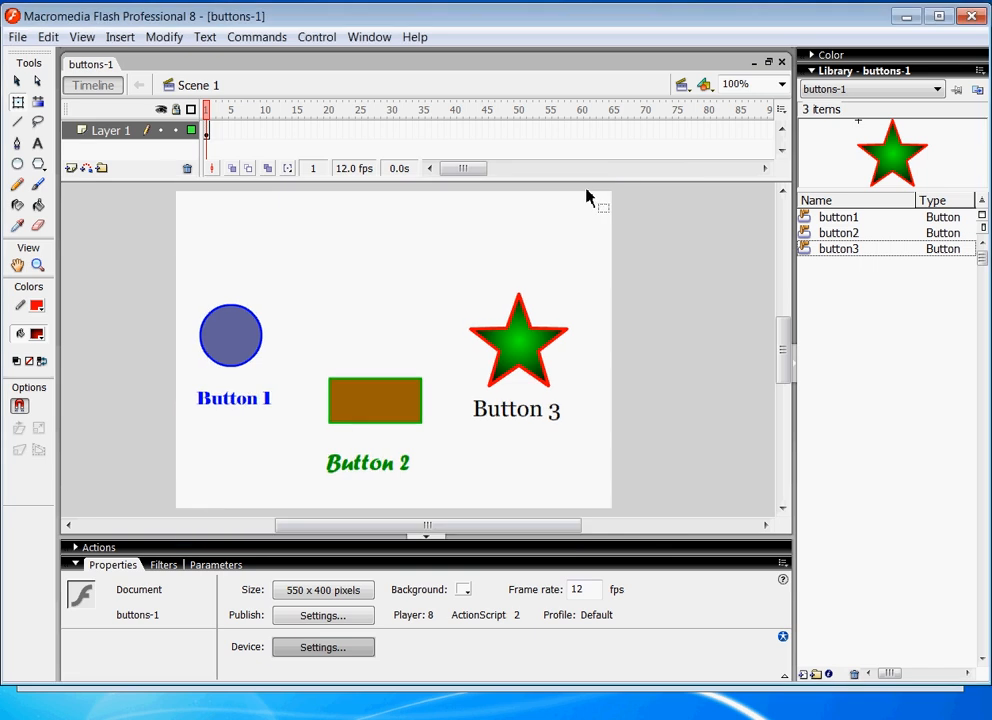
Switch to Dreamweaver and create a new blank HTML page from the Basic page category
key("alt+Tab")
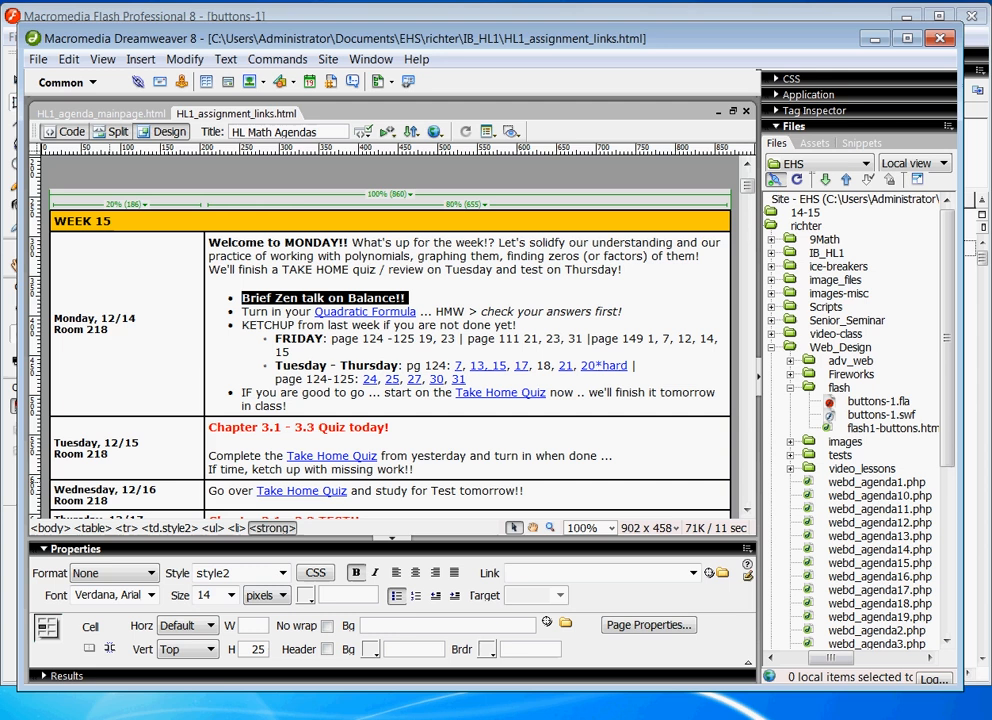
left_click(37, 59)
left_click(50, 80)
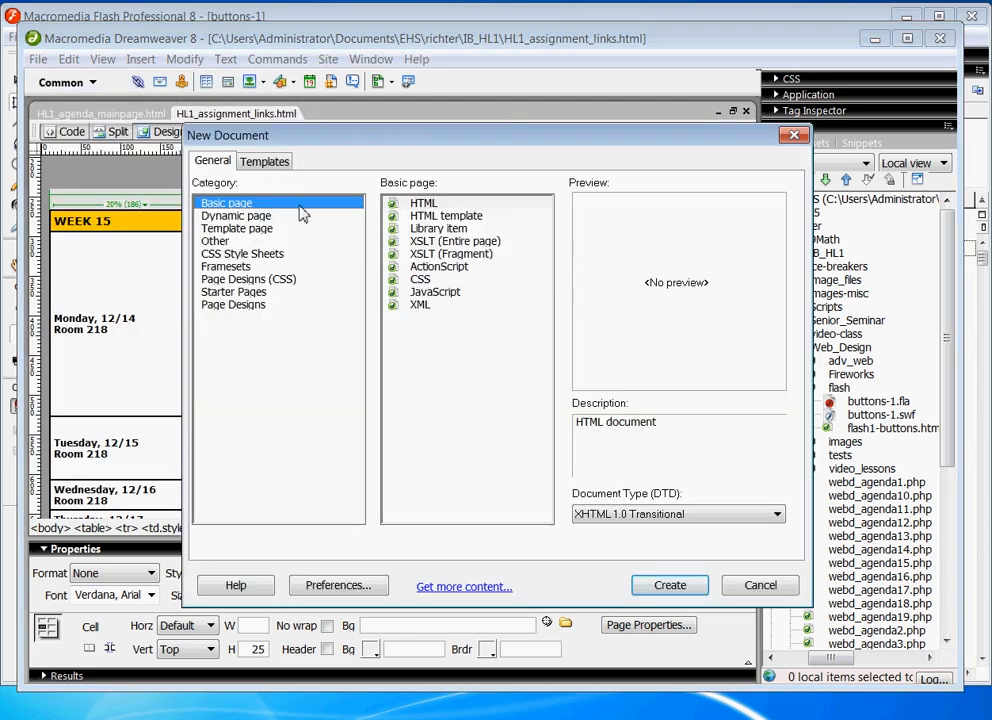
left_click(670, 585)
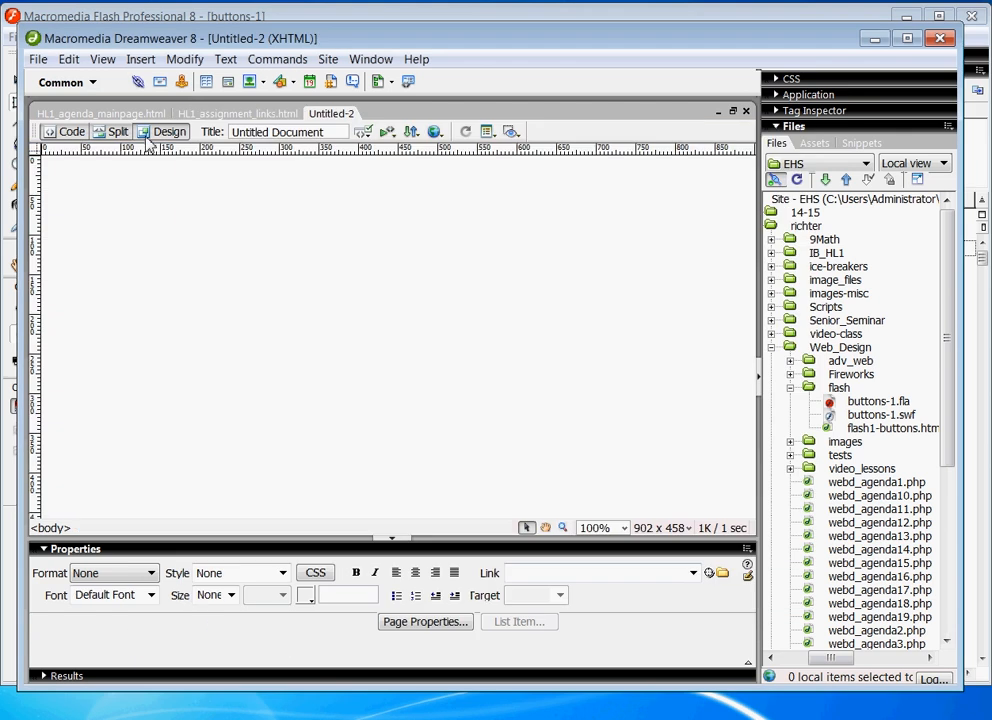
Start saving the new page under a new name and choose the flash folder inside Web_Design as its location
left_click(37, 59)
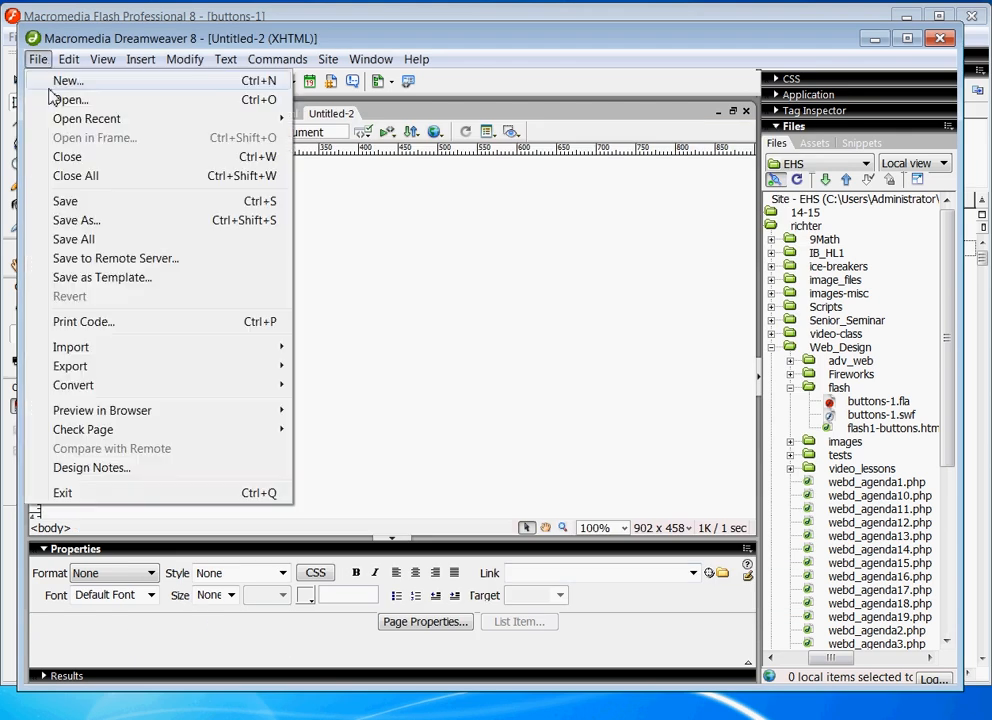
left_click(83, 218)
left_click(540, 191)
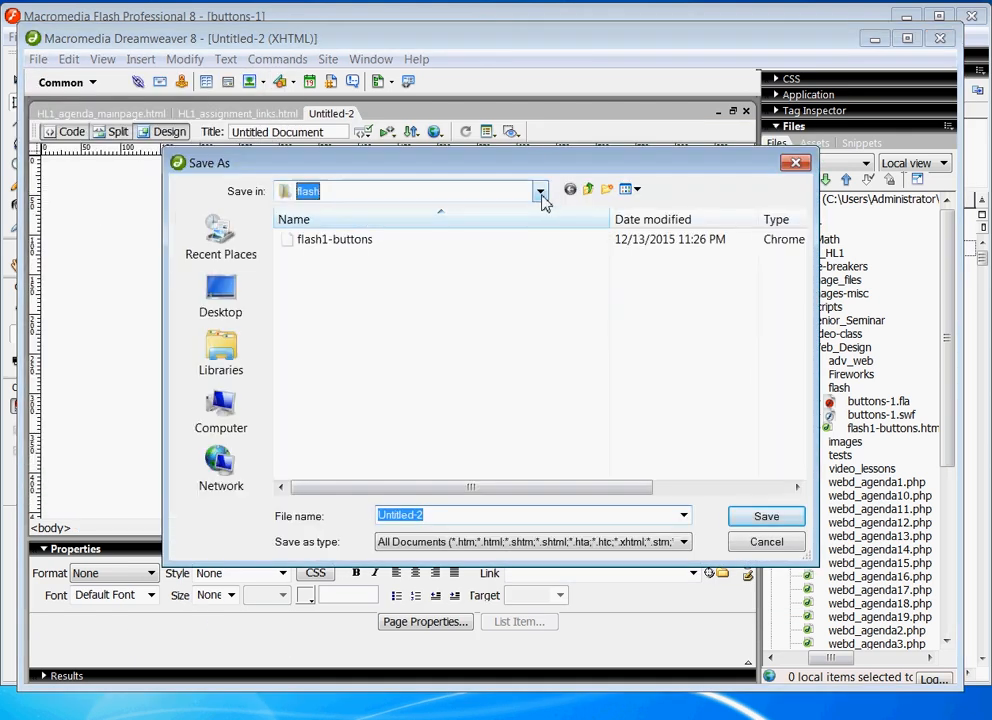
left_click(350, 340)
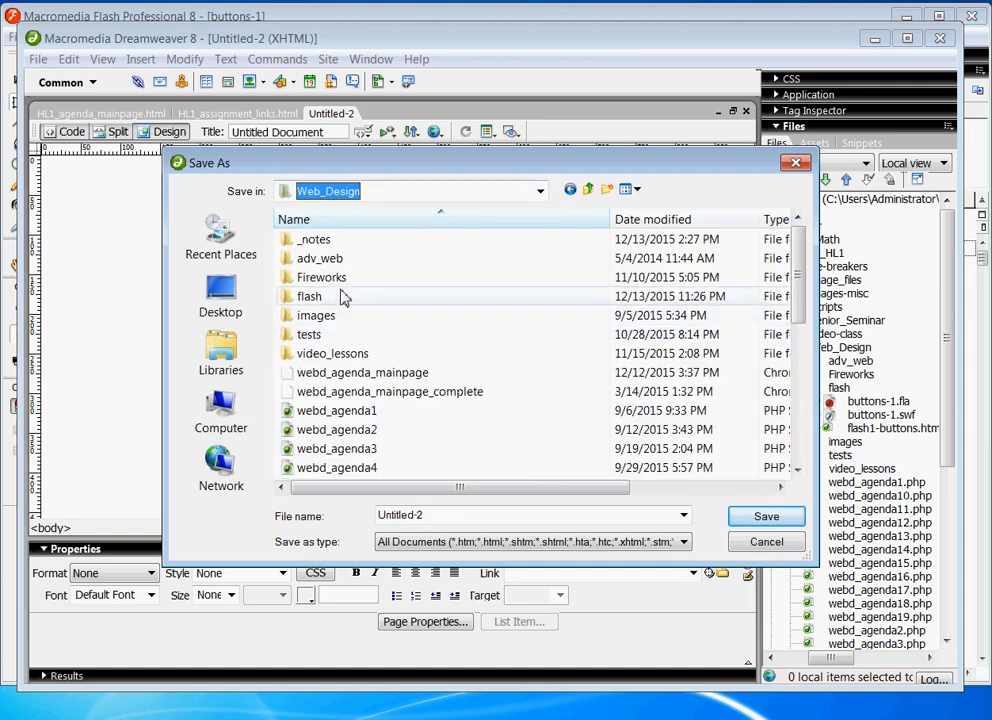
double_click(317, 294)
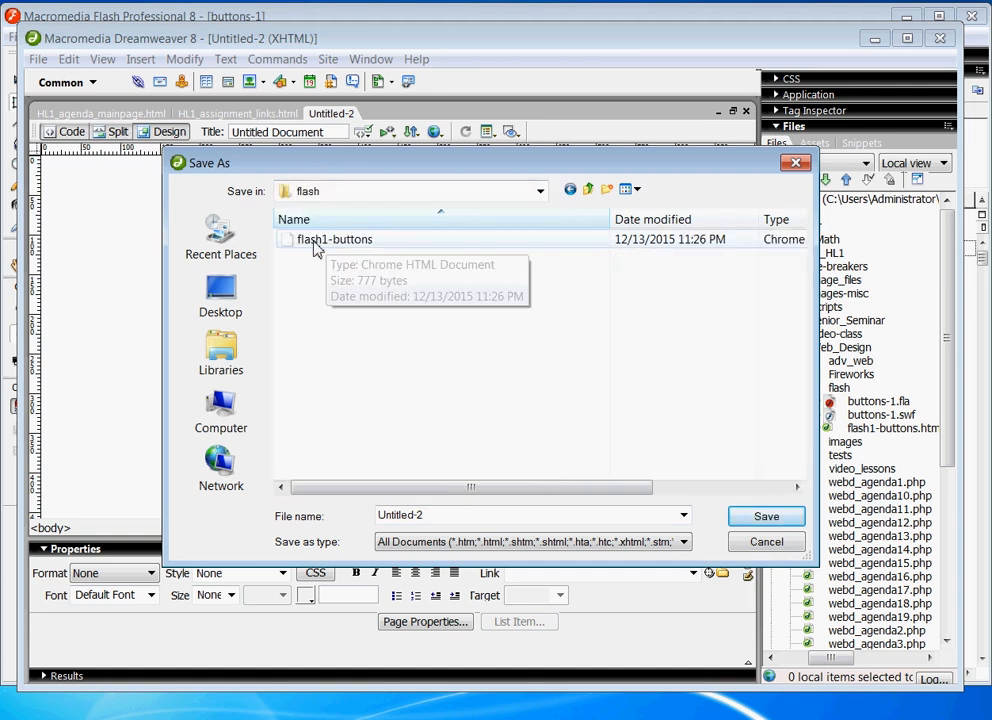
left_click(449, 514)
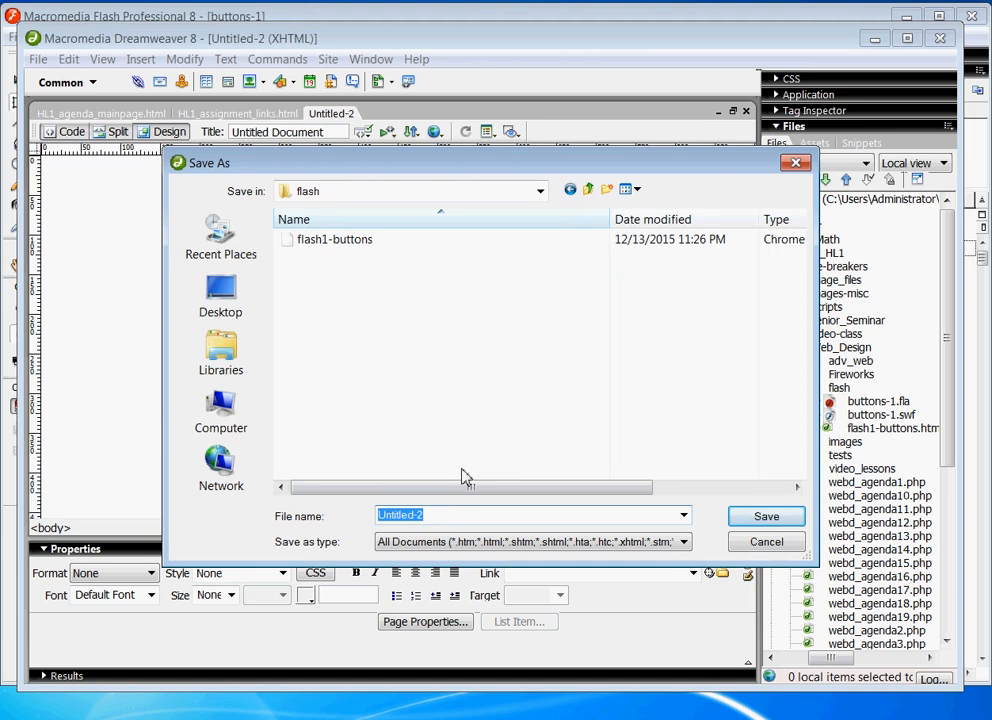
type("flash")
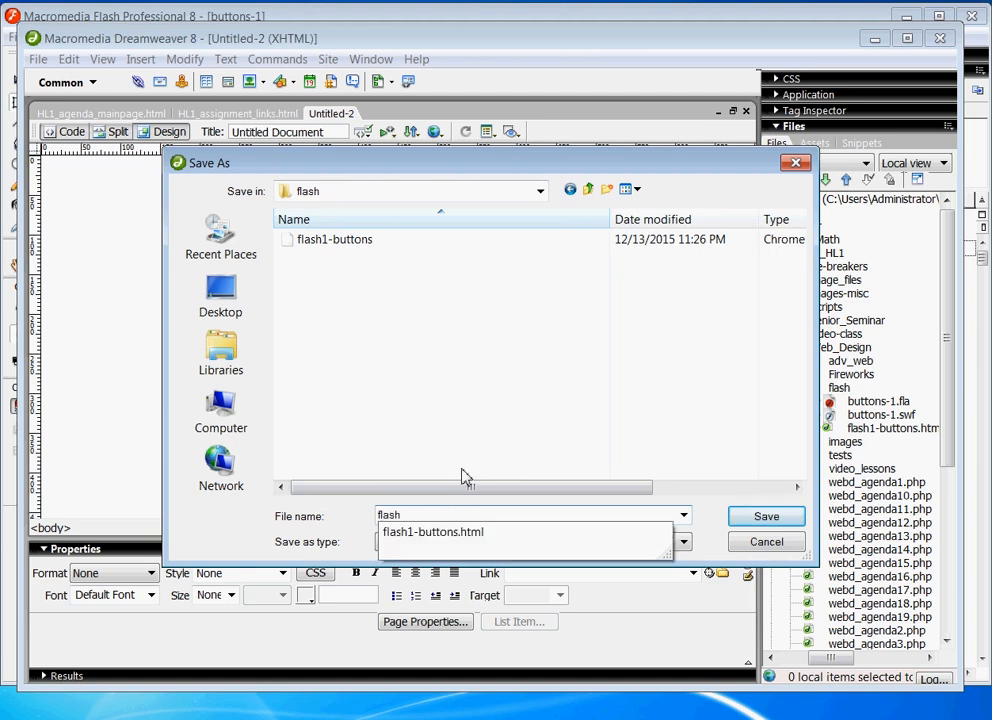
type("-buttons1")
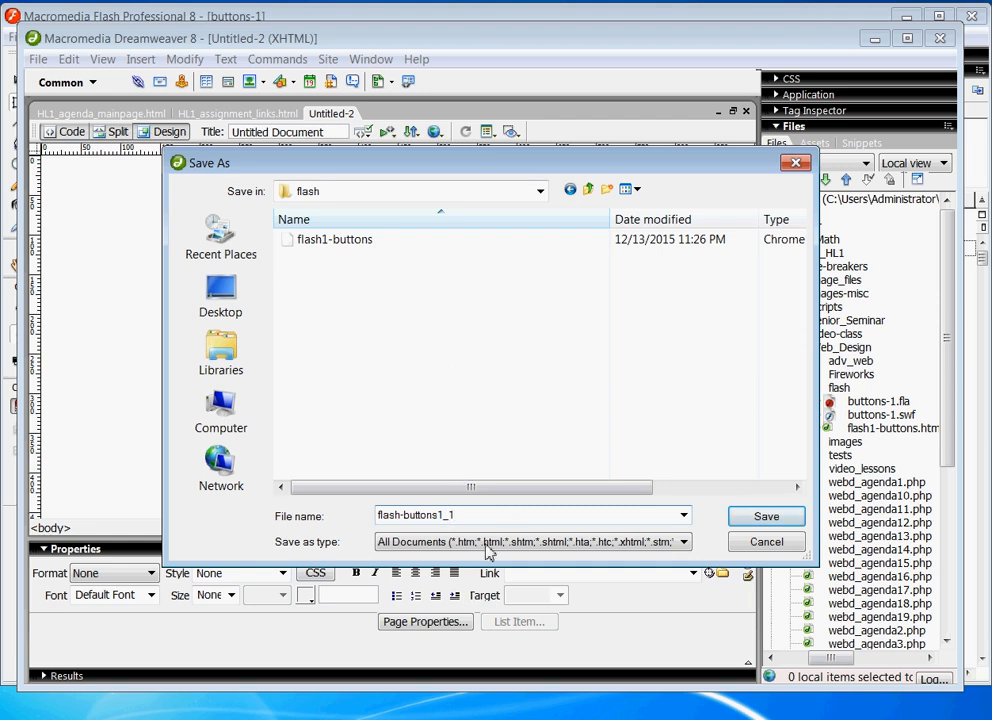
Save the new page under the existing name flash1-buttons in the flash folder, replacing the old file
left_click(313, 239)
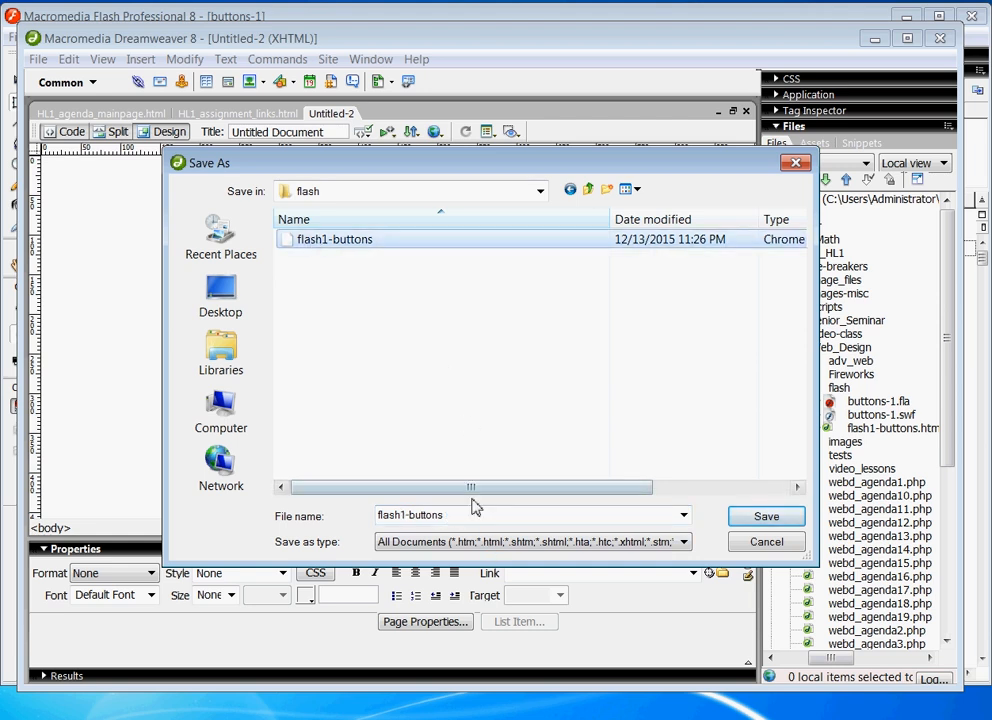
left_click(755, 527)
left_click(505, 415)
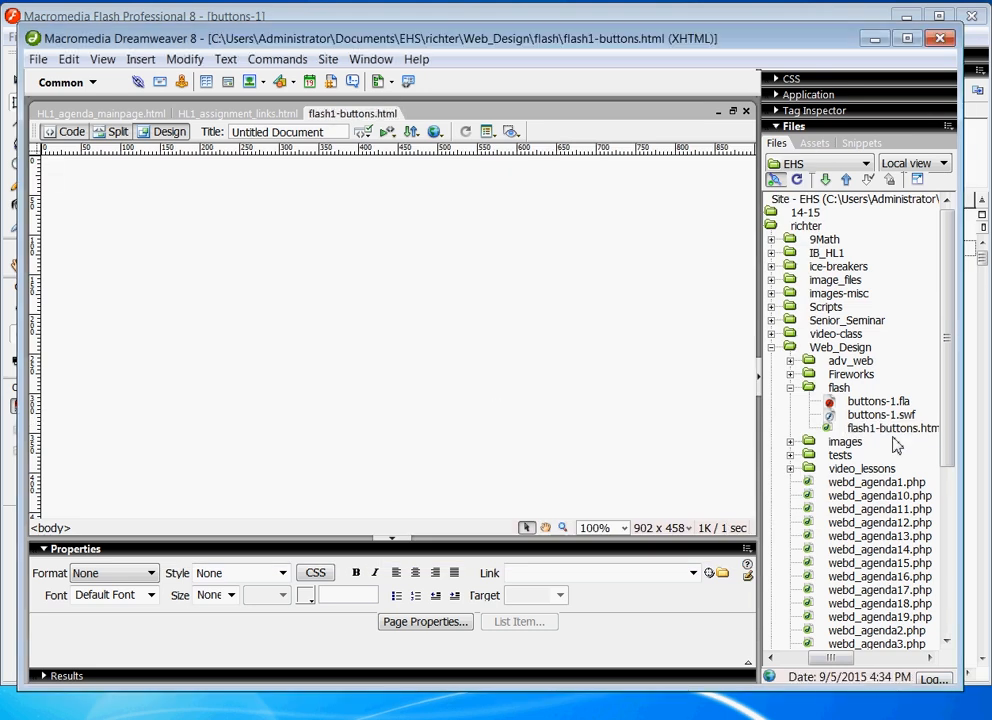
Collapse and re-expand the flash folder in the site file list, and refresh the list
left_click(810, 388)
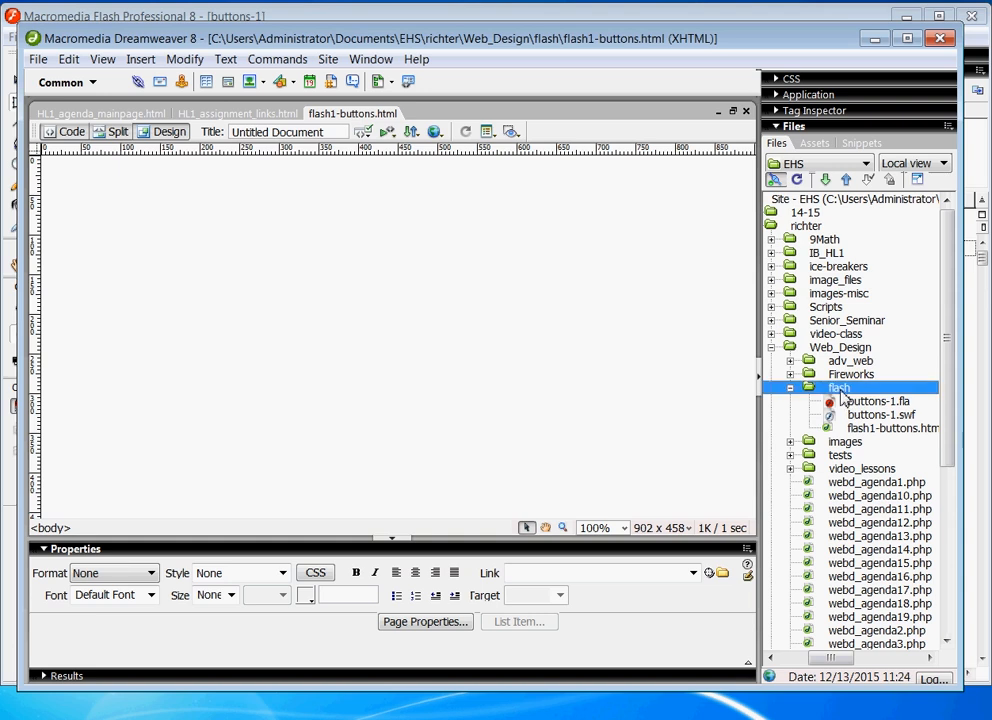
left_click(791, 389)
left_click(790, 389)
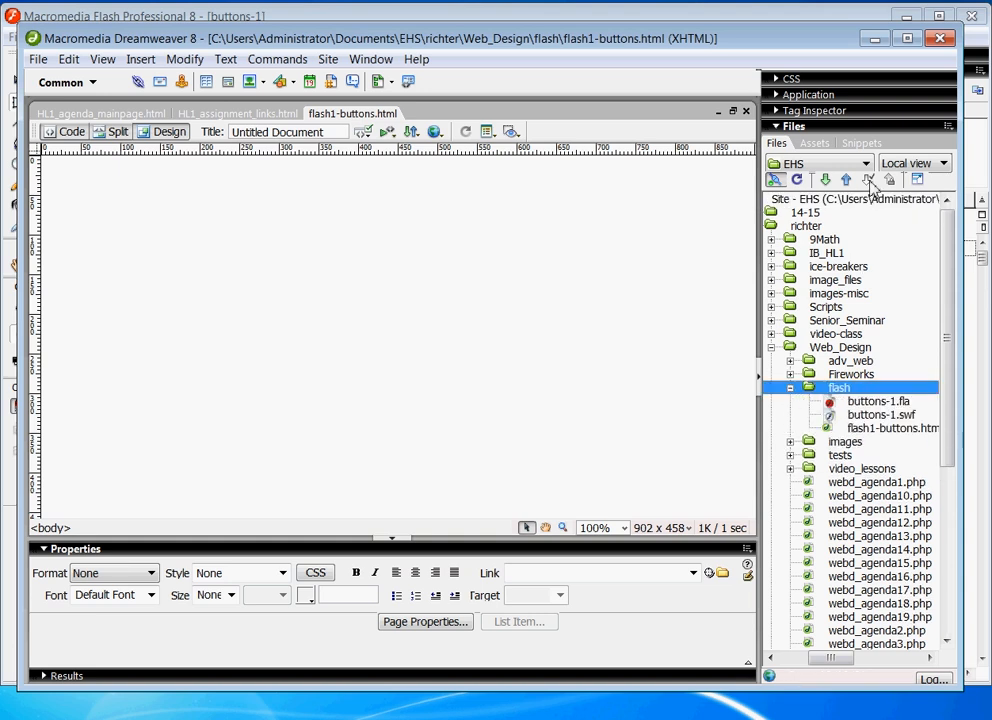
left_click(796, 184)
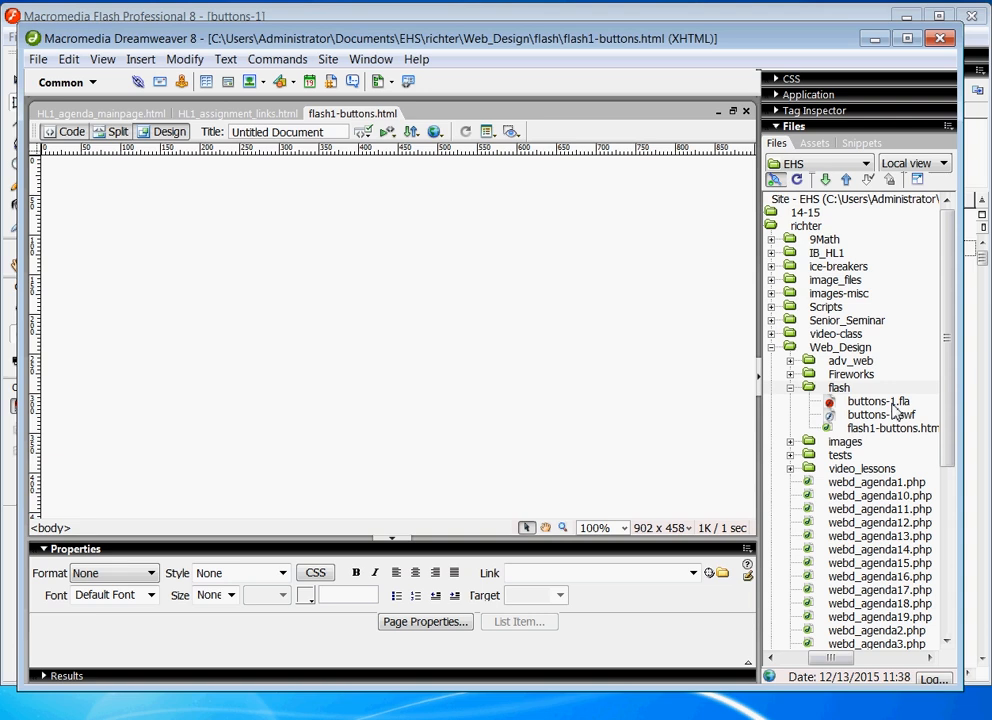
Insert buttons-1.swf from the site's flash folder into the blank flash1-buttons page
left_click(889, 414)
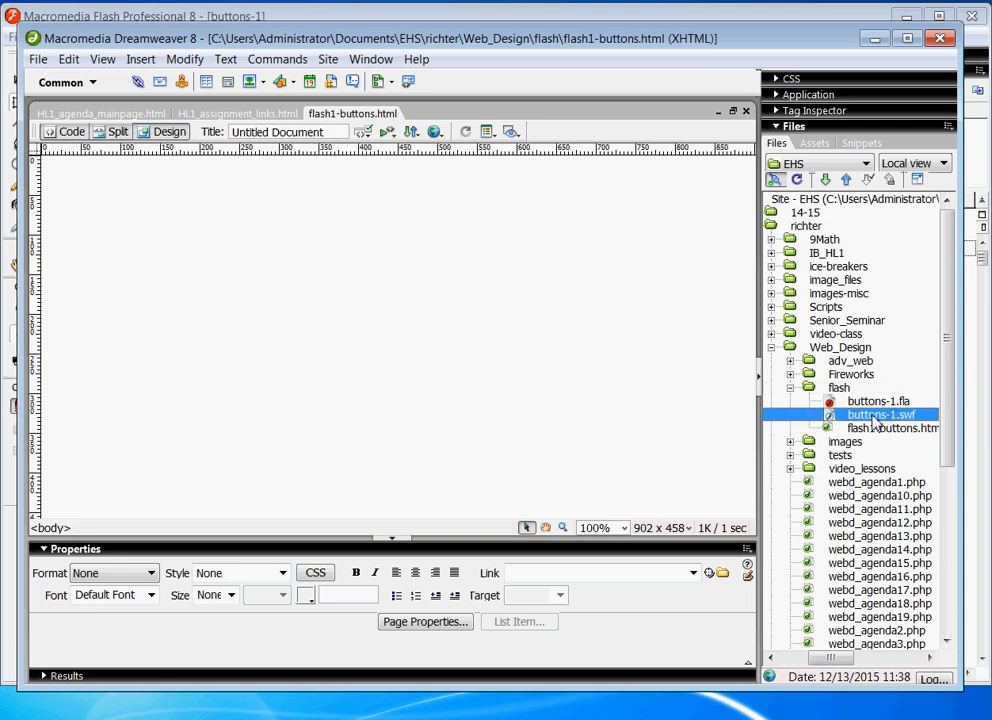
left_click_drag(872, 420, 403, 239)
left_click(620, 314)
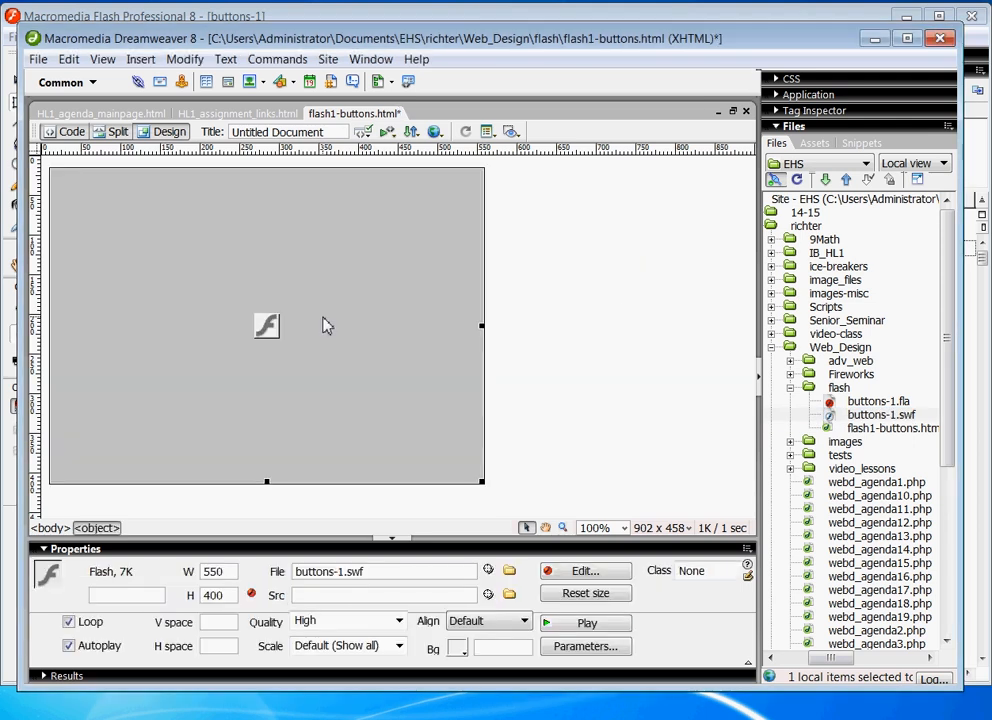
Select the inserted Flash movie, play it within the page and stop it, and save the page
left_click(542, 341)
left_click(299, 328)
left_click(562, 626)
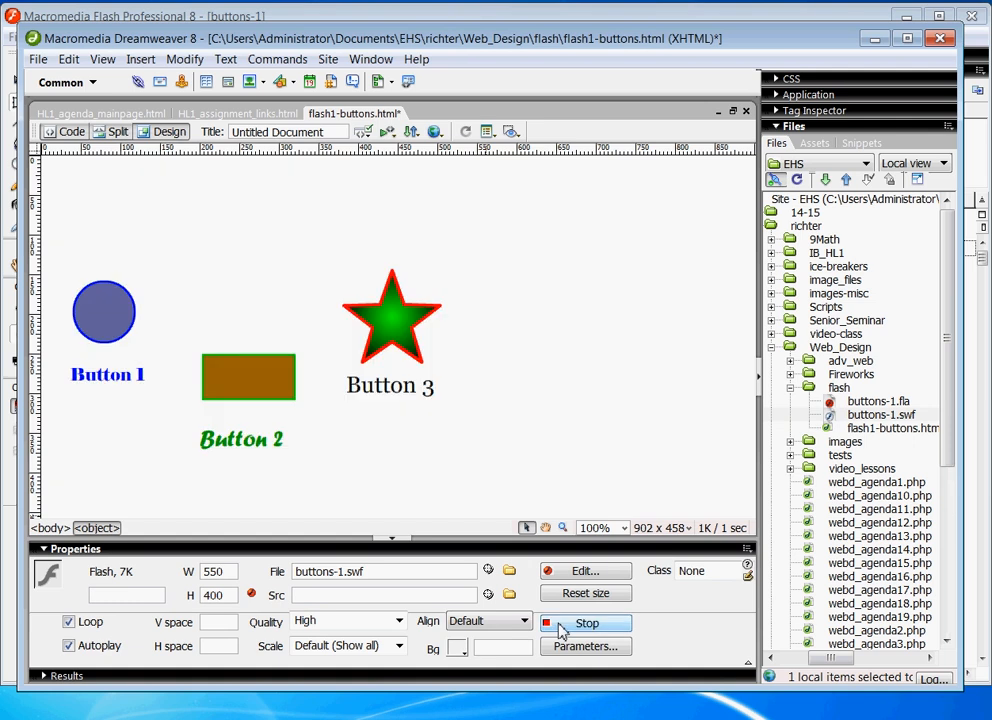
left_click(560, 627)
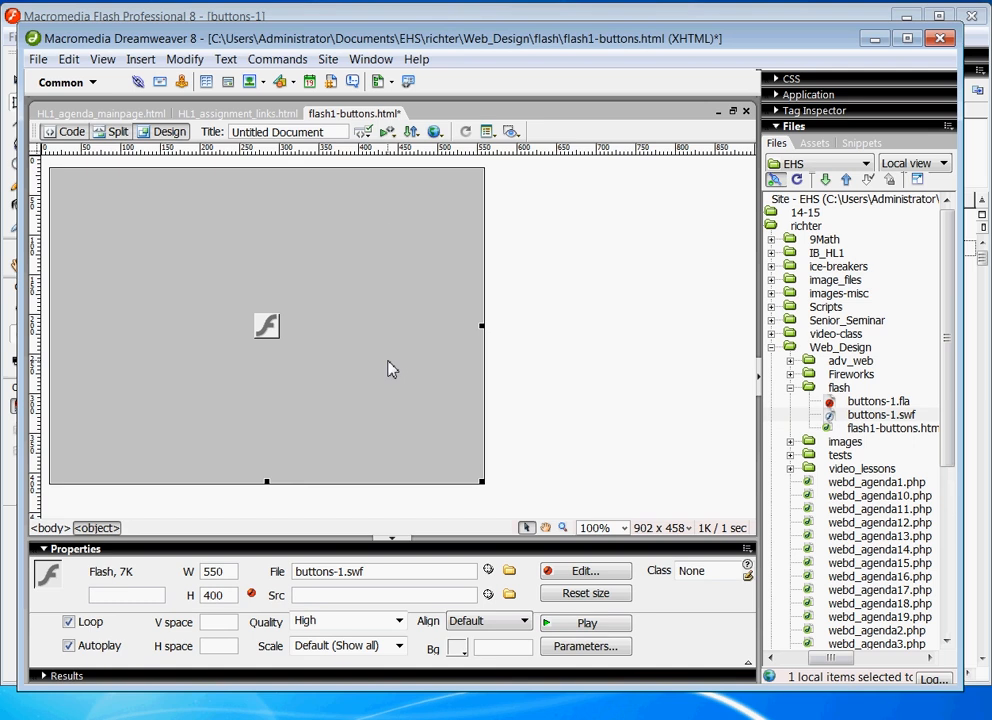
left_click(38, 59)
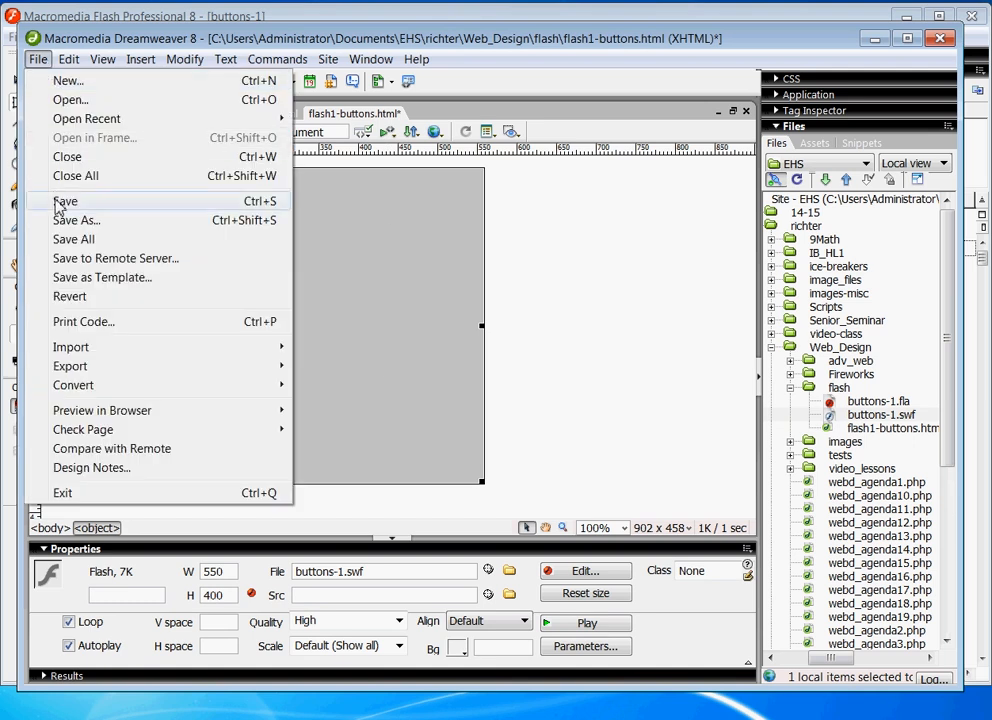
left_click(64, 202)
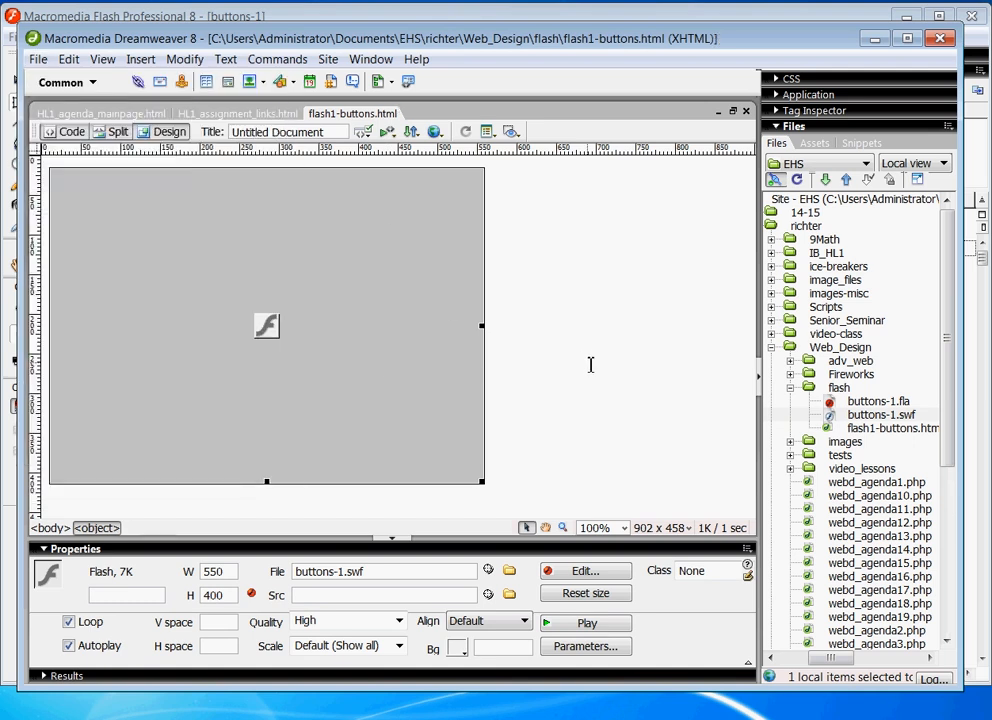